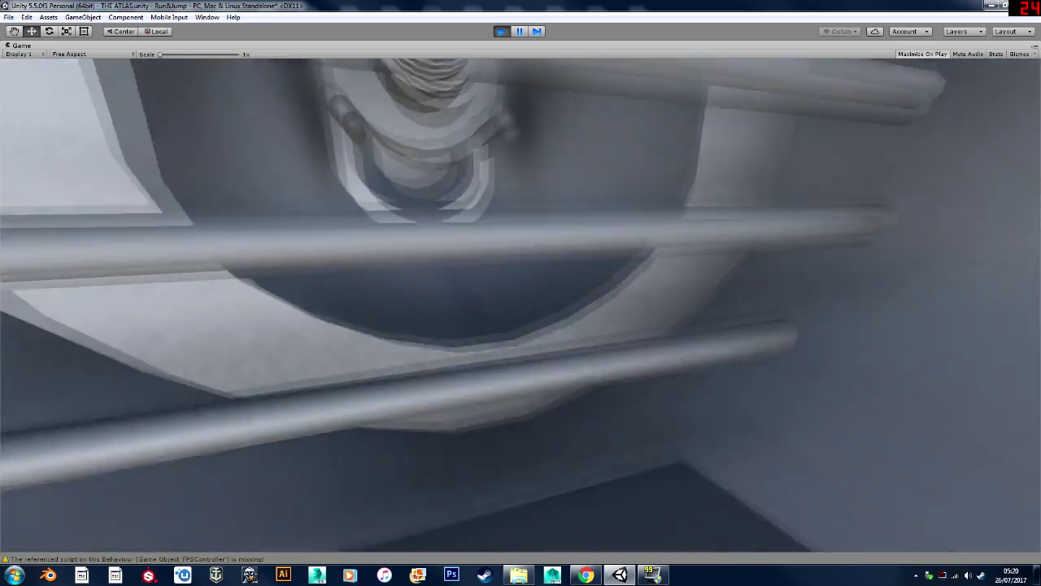
# Walk through the ship's arched corridor and floor-hatch bay into the round-table room in the running scene.
pyautogui.press('w')
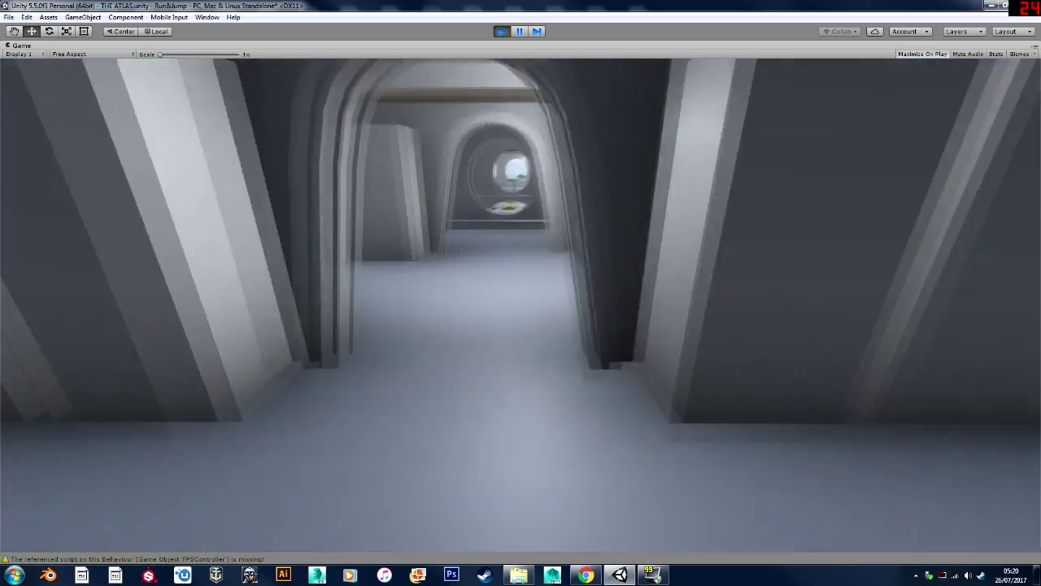
pyautogui.press('w')
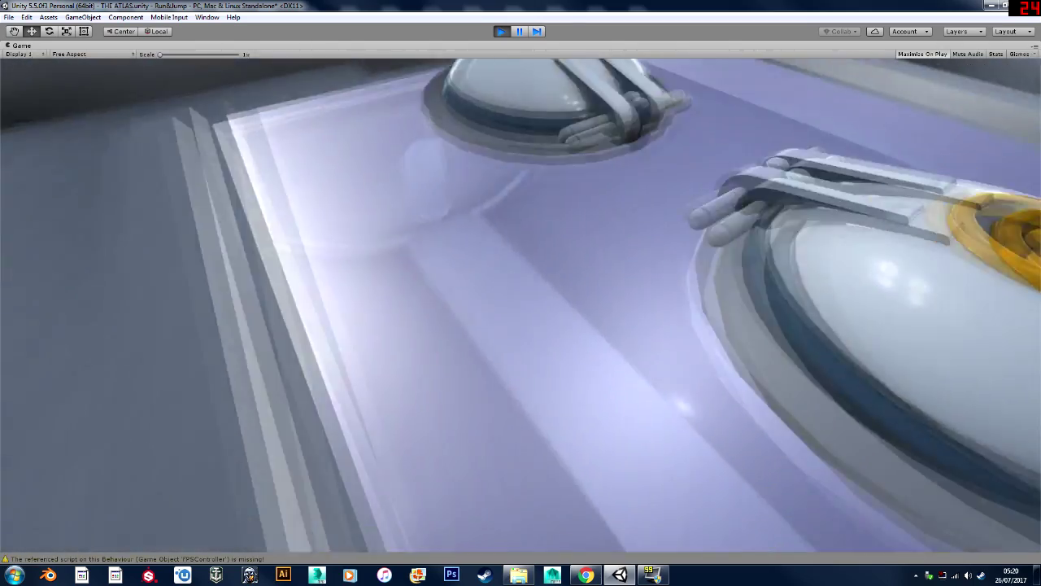
pyautogui.press('w')
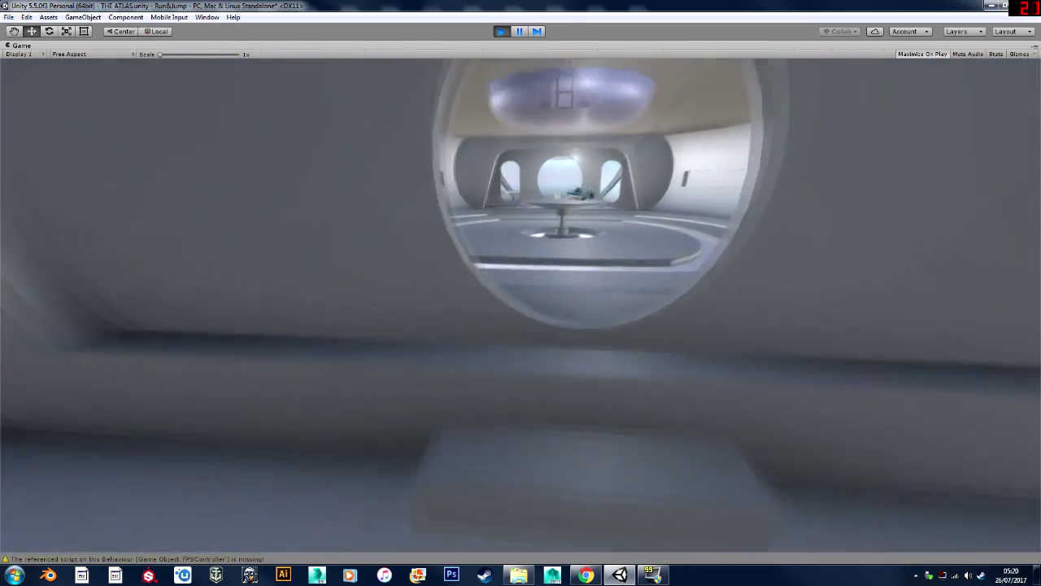
pyautogui.press('w')
pyautogui.press('w')
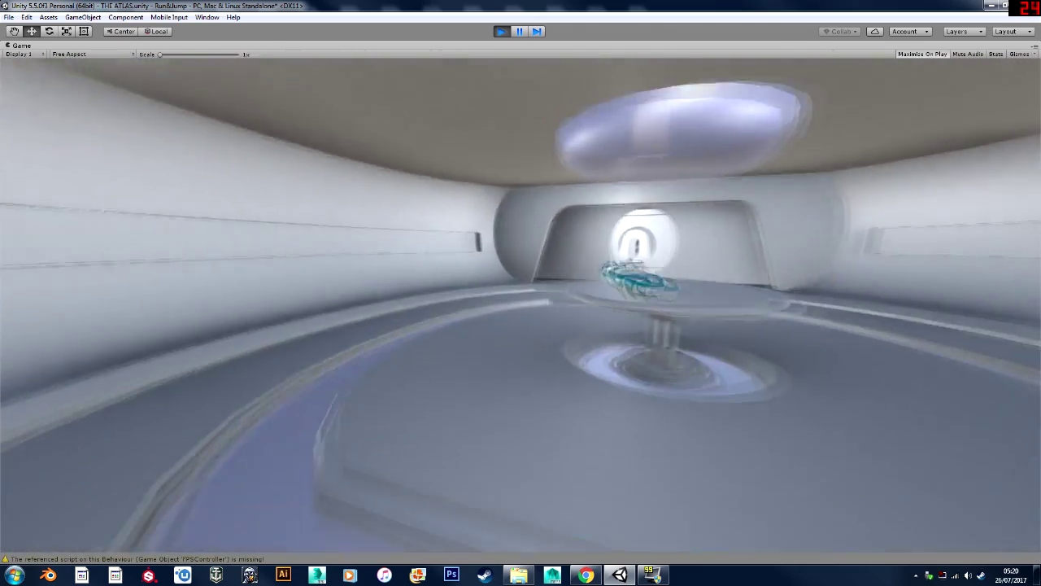
pyautogui.press('w')
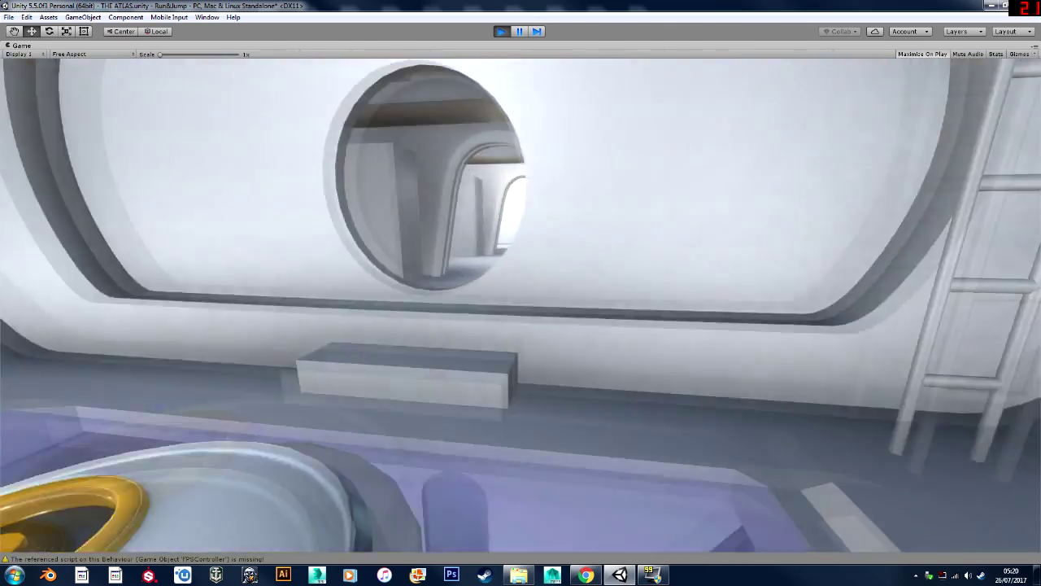
# Inspect the hatch bay and arched corridor again, passing back through the round doorway toward the front windows.
pyautogui.press('w')
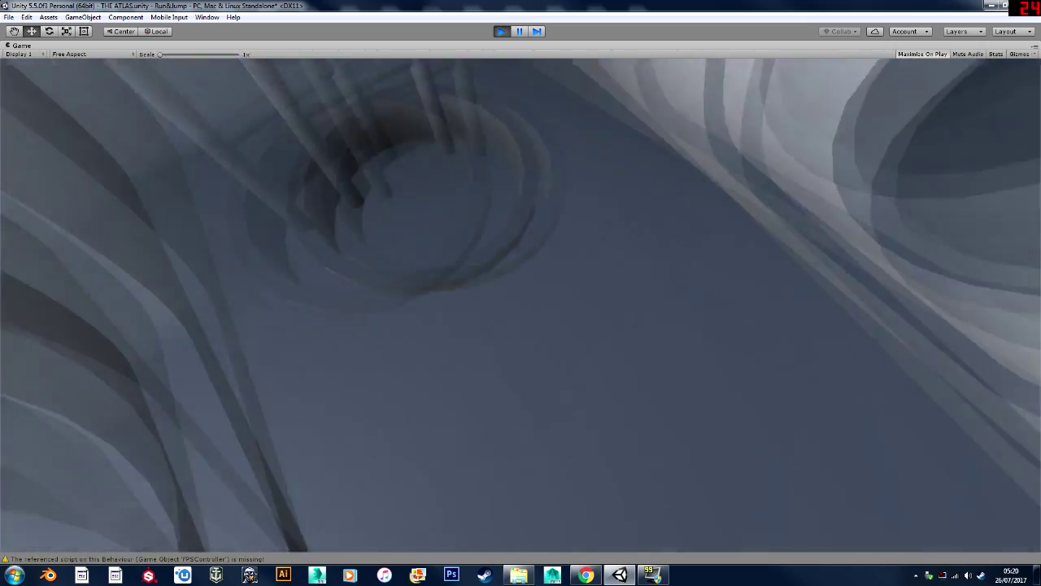
pyautogui.press('w')
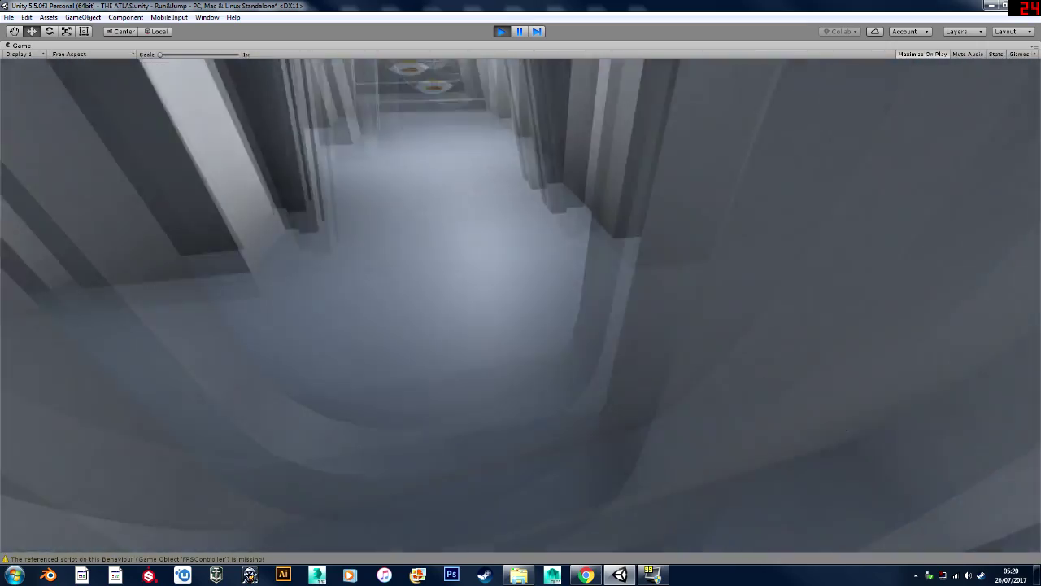
pyautogui.press('w')
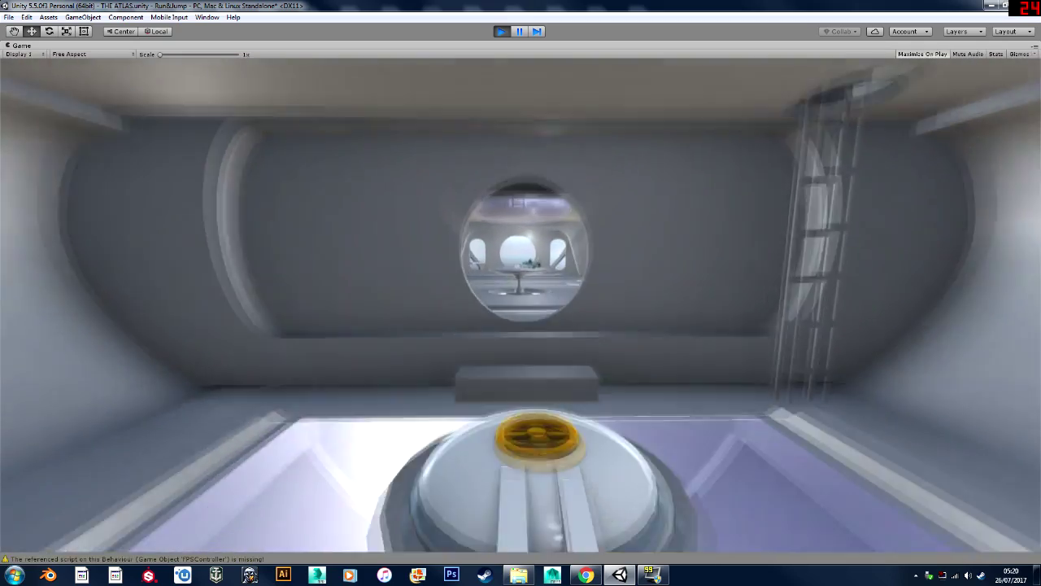
pyautogui.press('w')
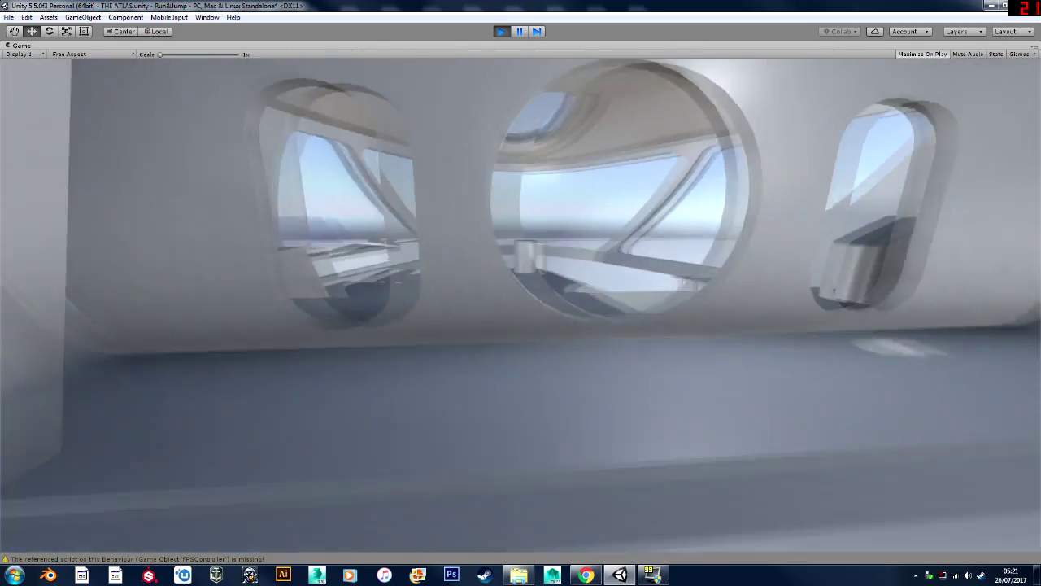
# Examine the ship's front windows, the open floor hatch and the ladder, and end the play test.
pyautogui.press('w')
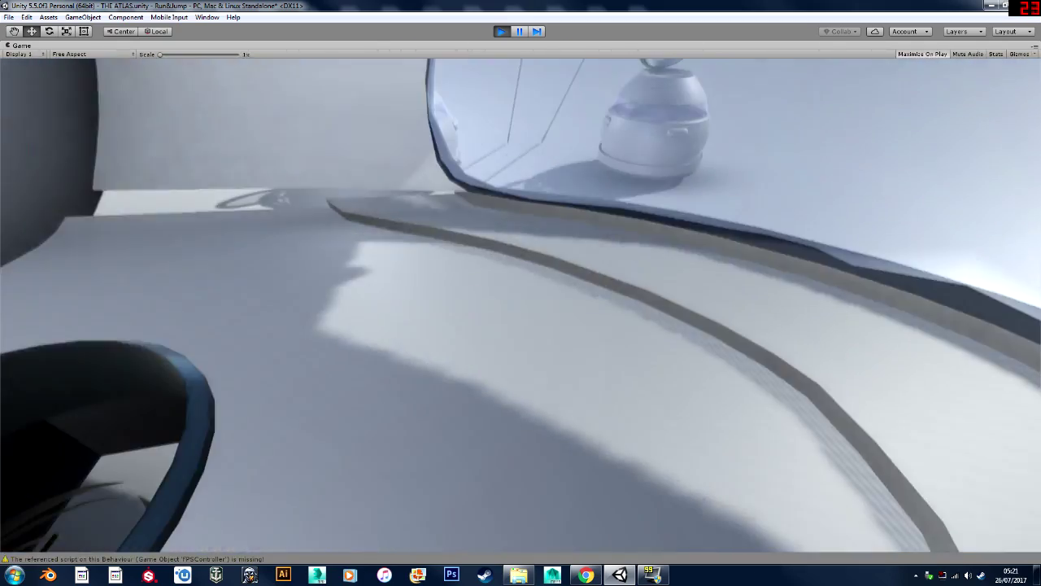
pyautogui.press('w')
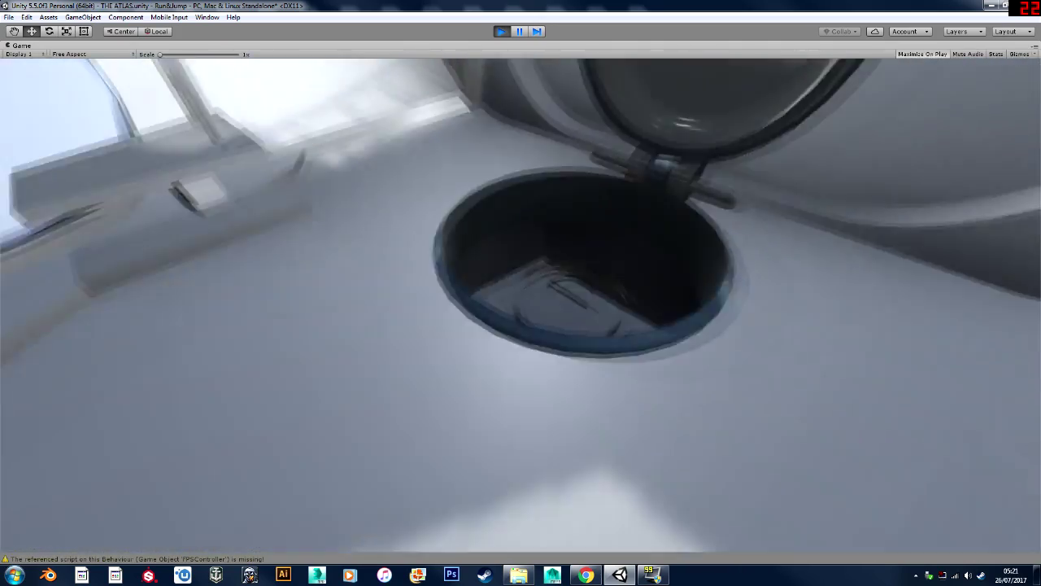
pyautogui.press('w')
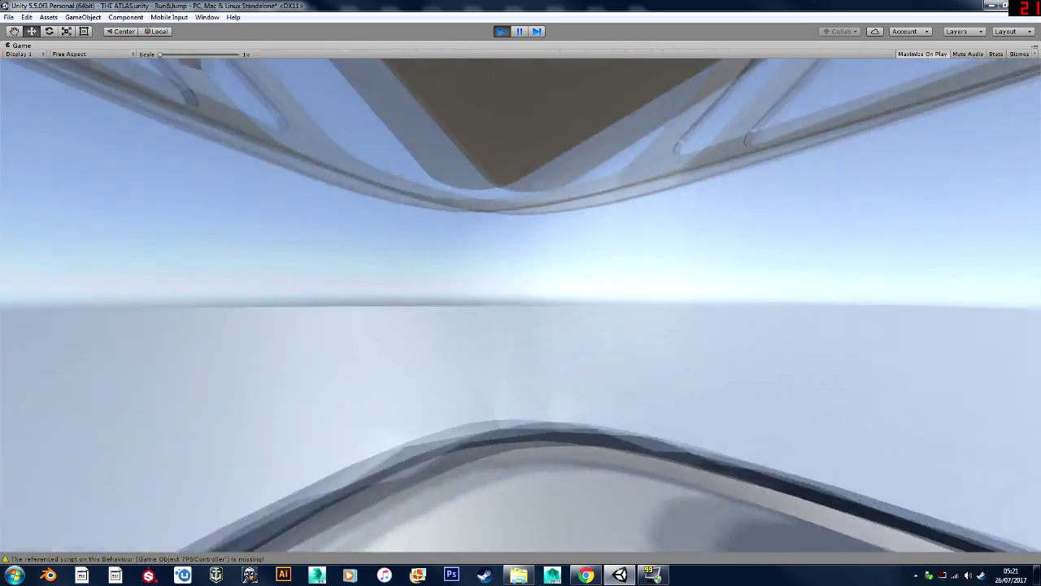
pyautogui.press('w')
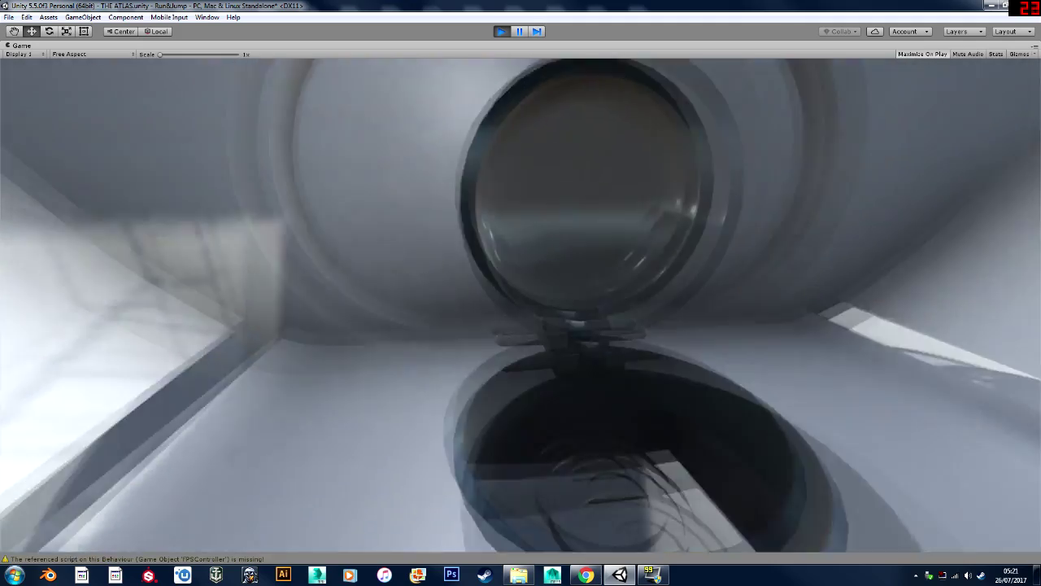
pyautogui.press('w')
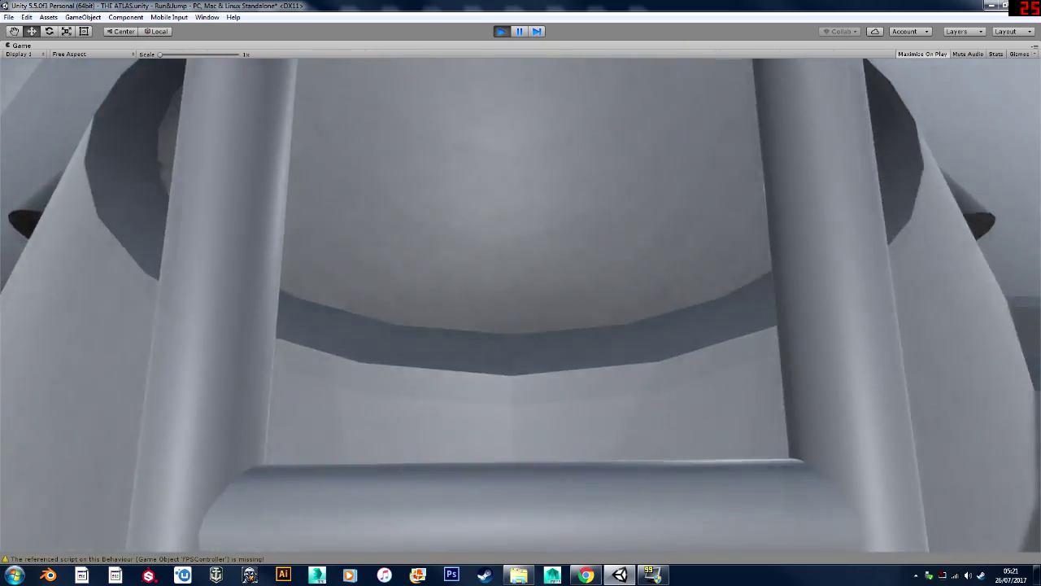
pyautogui.press('w')
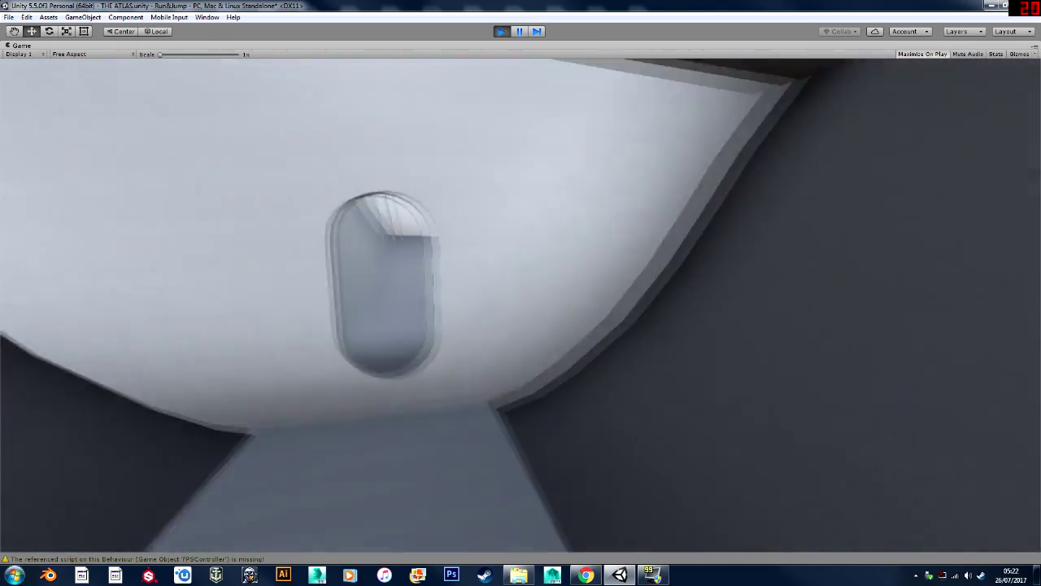
pyautogui.hotkey('ctrl', 'p')
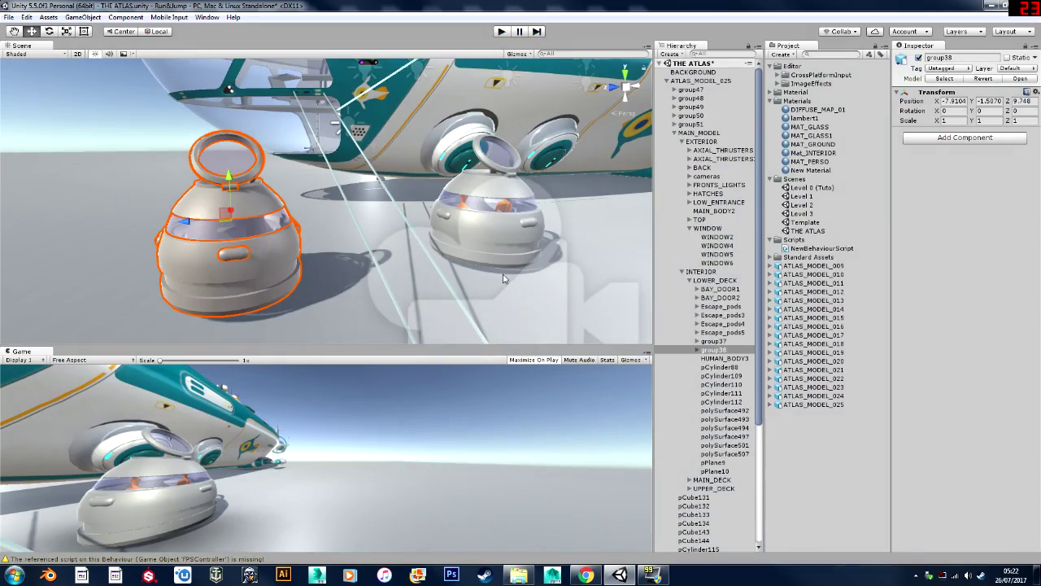
# Run THE ATLAS scene and walk along the narrow corridor to inspect the ladder room and its floor opening.
pyautogui.hotkey('ctrl', 'p')
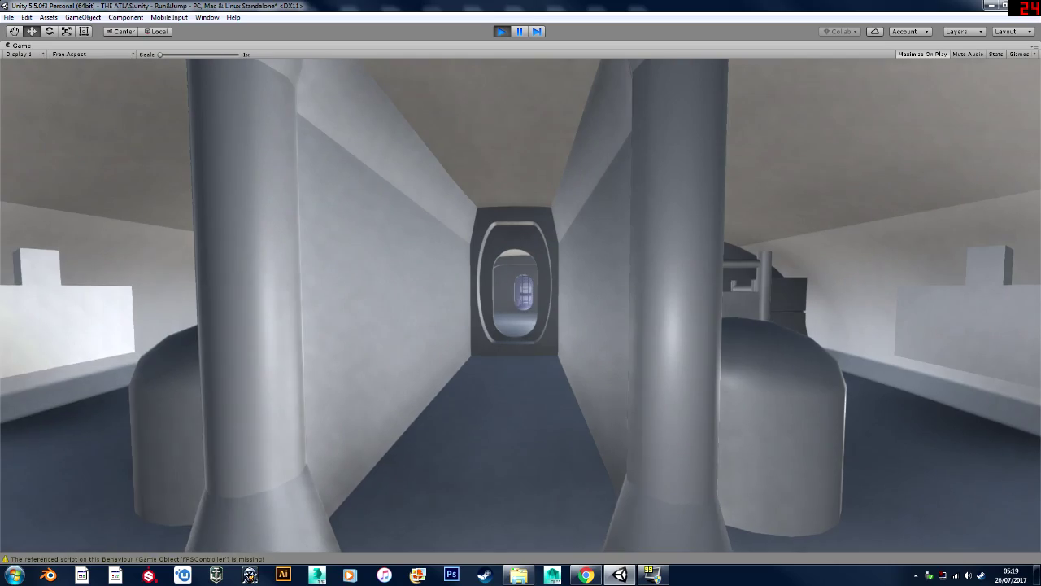
pyautogui.click(348, 355)
pyautogui.press('w')
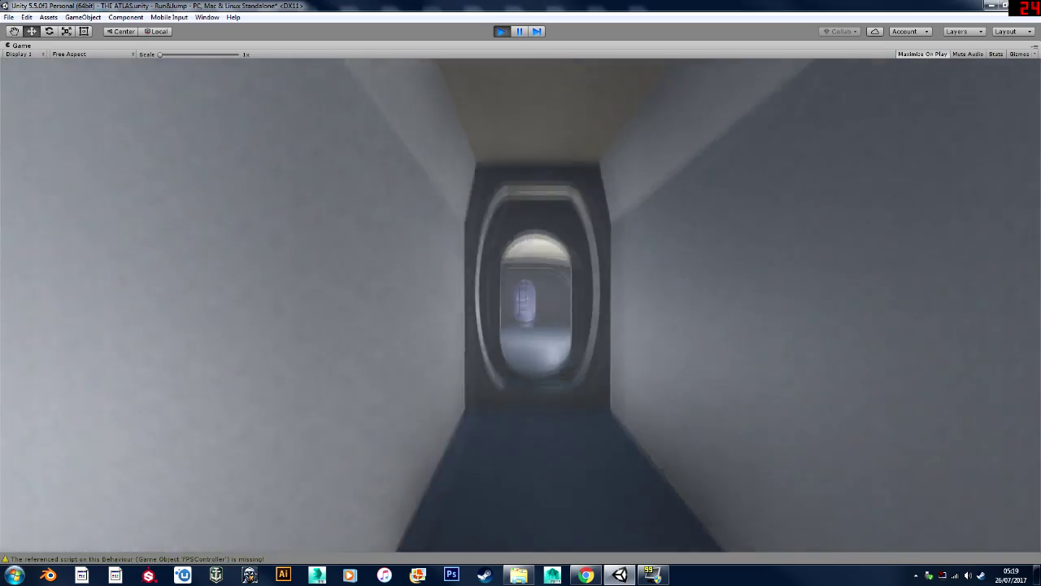
pyautogui.press('w')
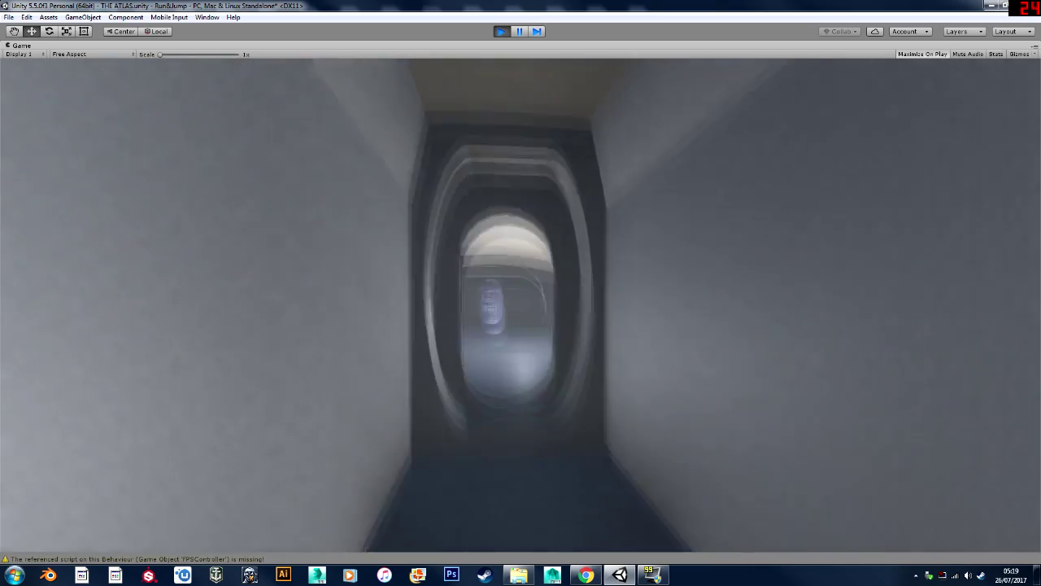
pyautogui.press('w')
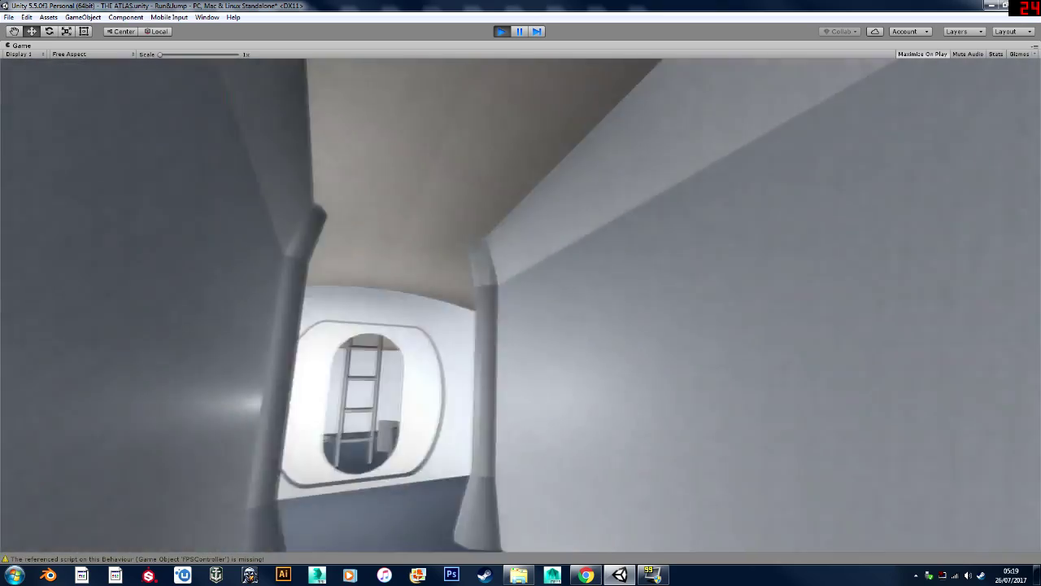
pyautogui.press('w')
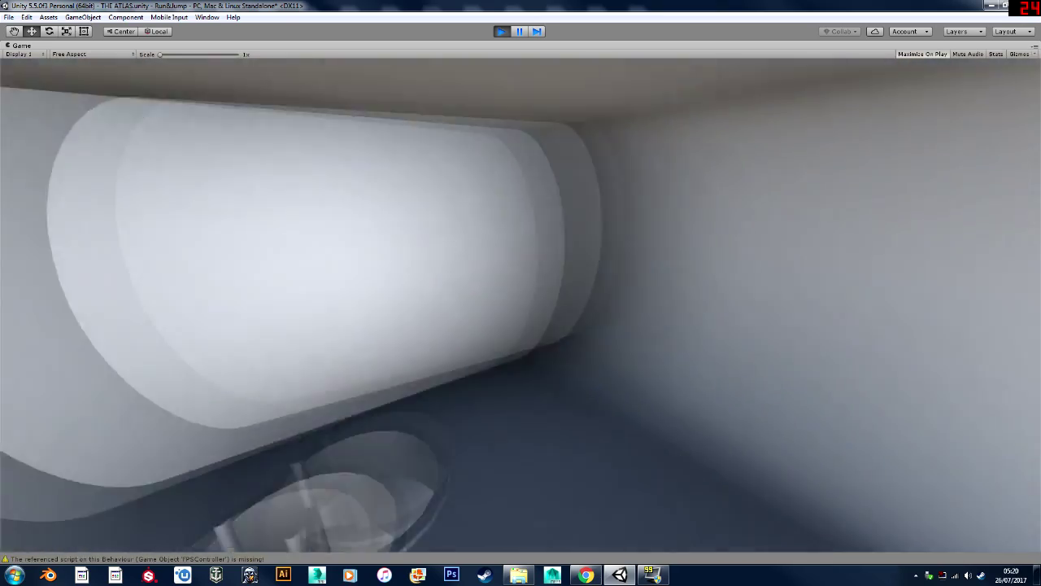
pyautogui.press('w')
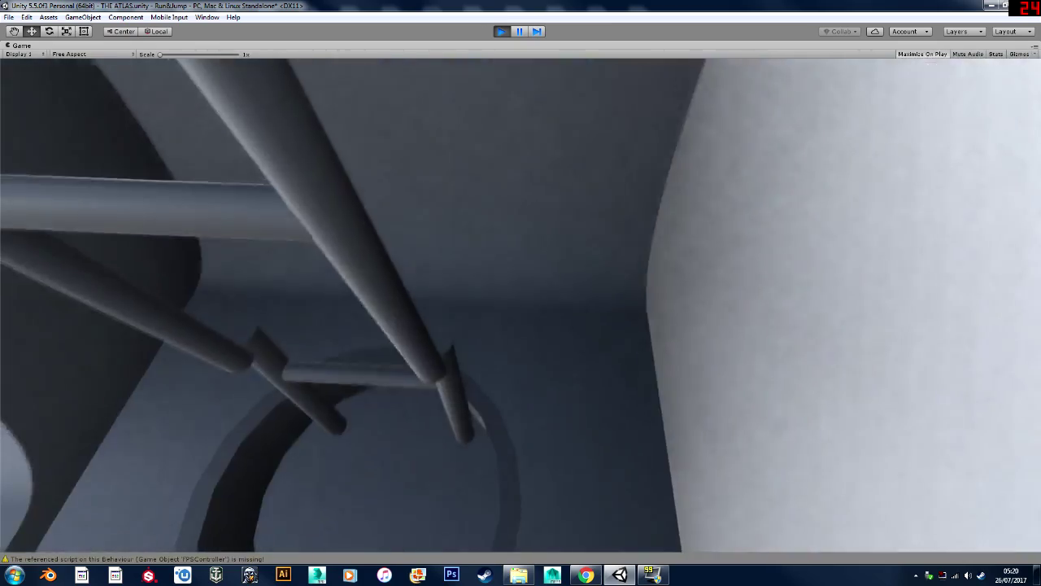
pyautogui.press('w')
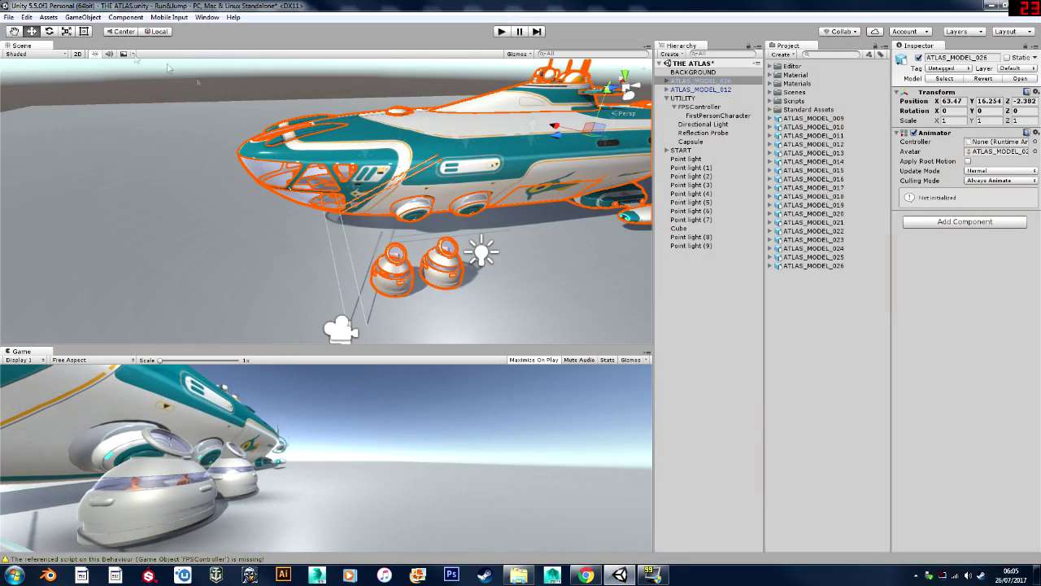
# Play-test the scene with ATLAS_MODEL_026, walking past the escape pods to the ship's front glass, and stop the test.
pyautogui.hotkey('ctrl', 'p')
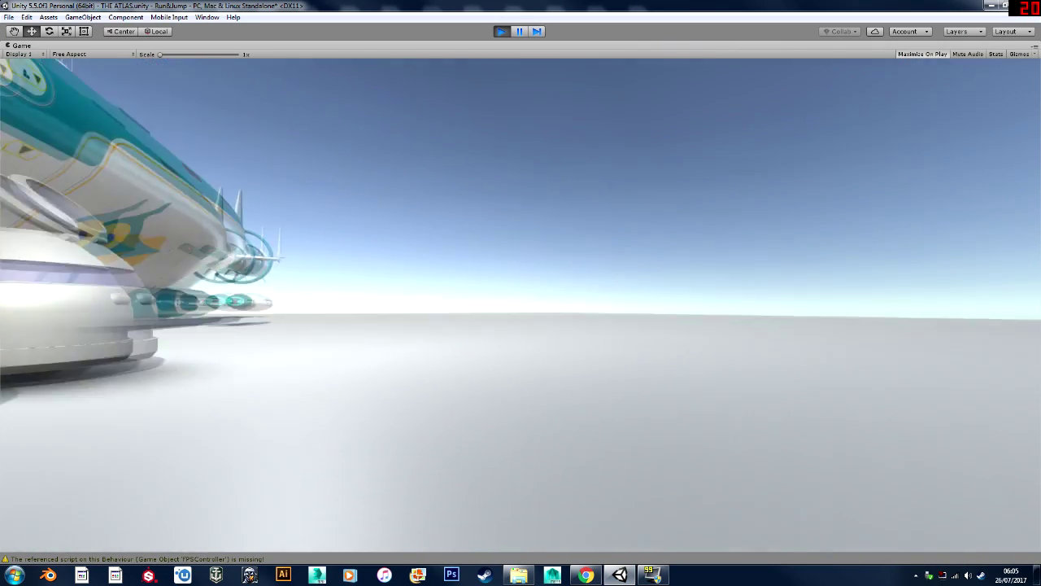
pyautogui.press('w')
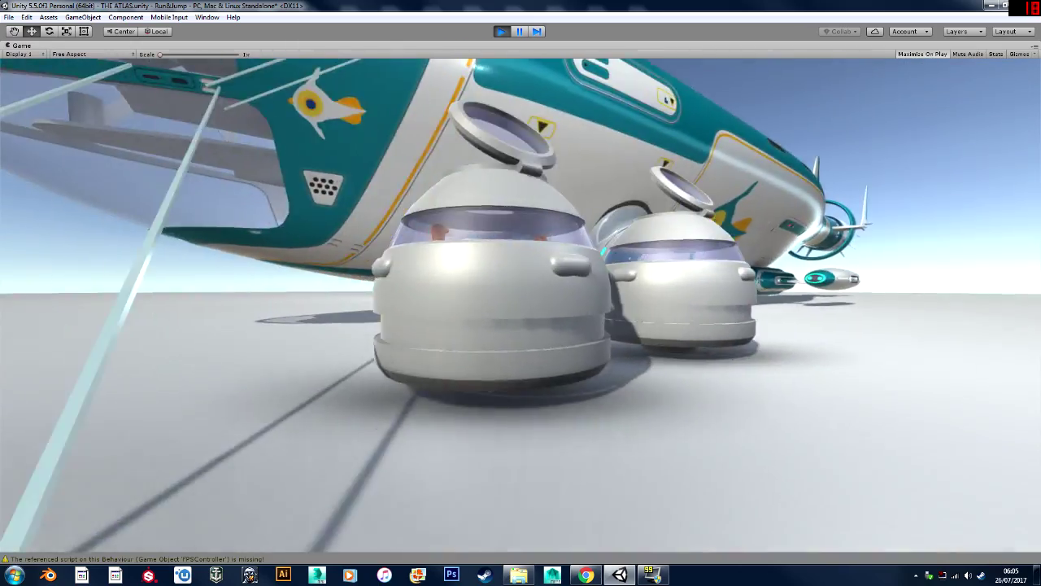
pyautogui.press('w')
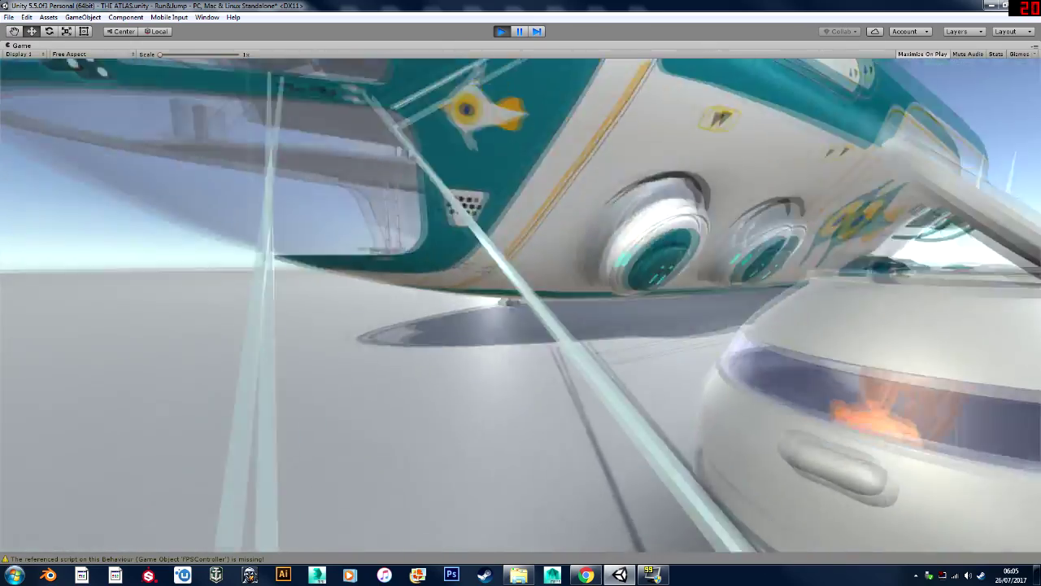
pyautogui.press('w')
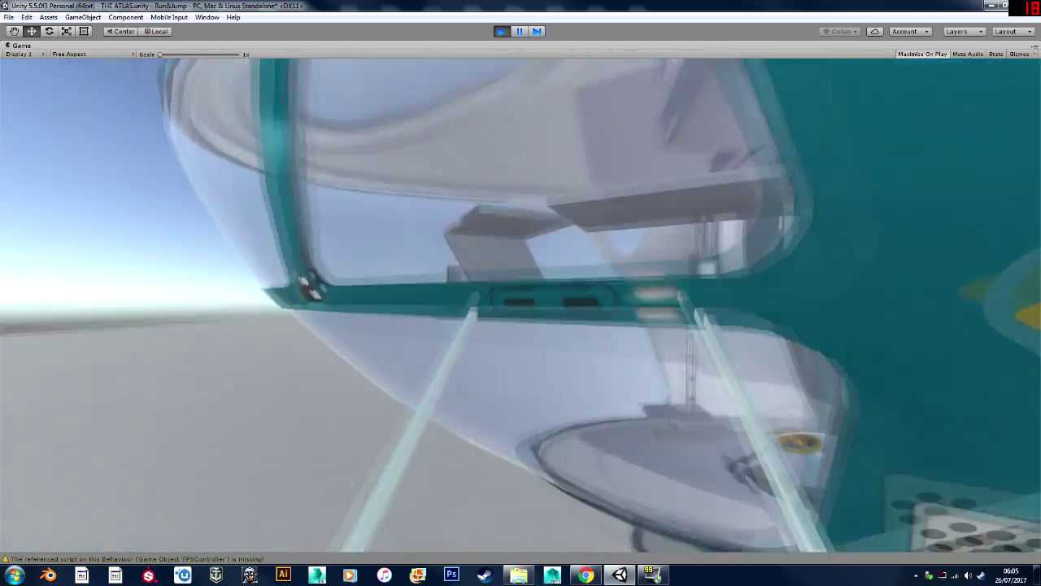
pyautogui.press('w')
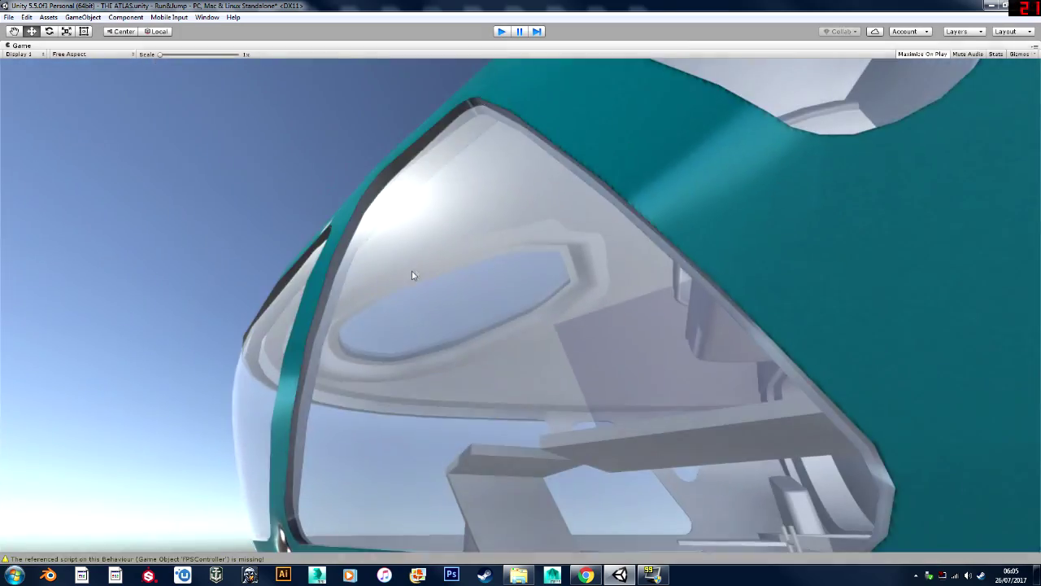
pyautogui.hotkey('ctrl', 'p')
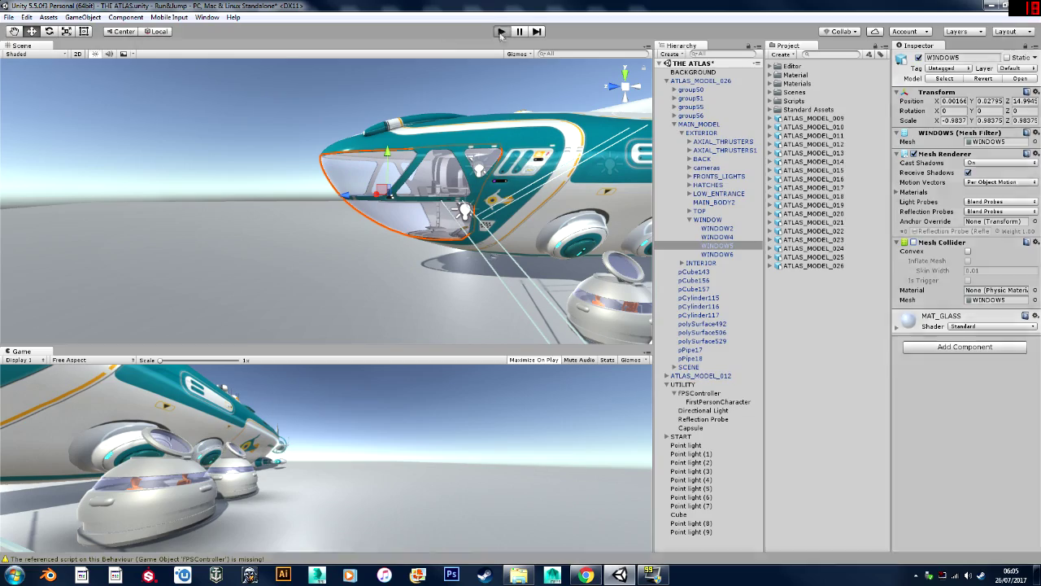
# Run the scene and walk through the glazed cockpit and the round-table room to the domed hatch bay.
pyautogui.hotkey('ctrl', 'p')
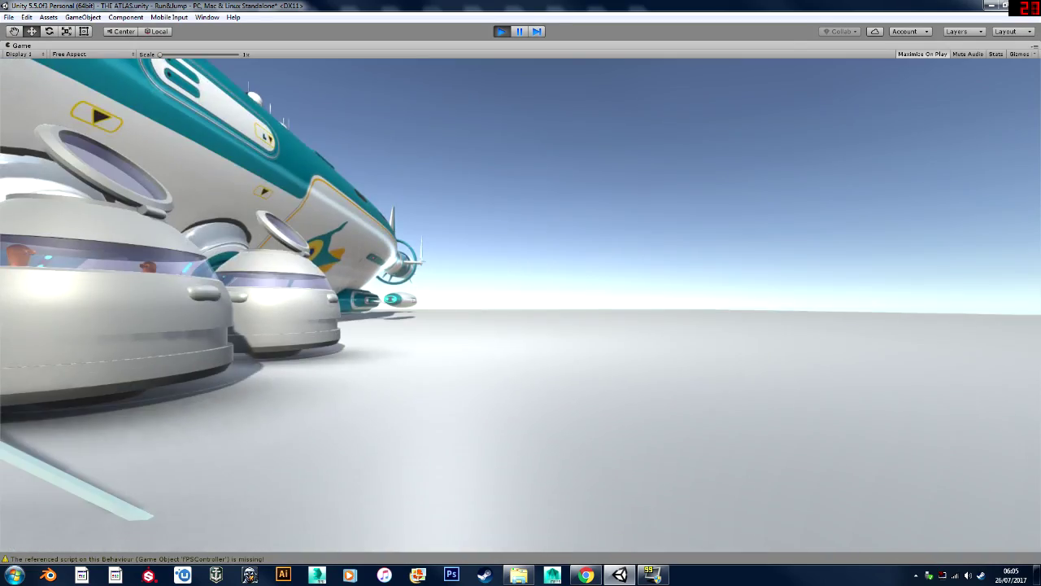
pyautogui.press('w')
pyautogui.press('w')
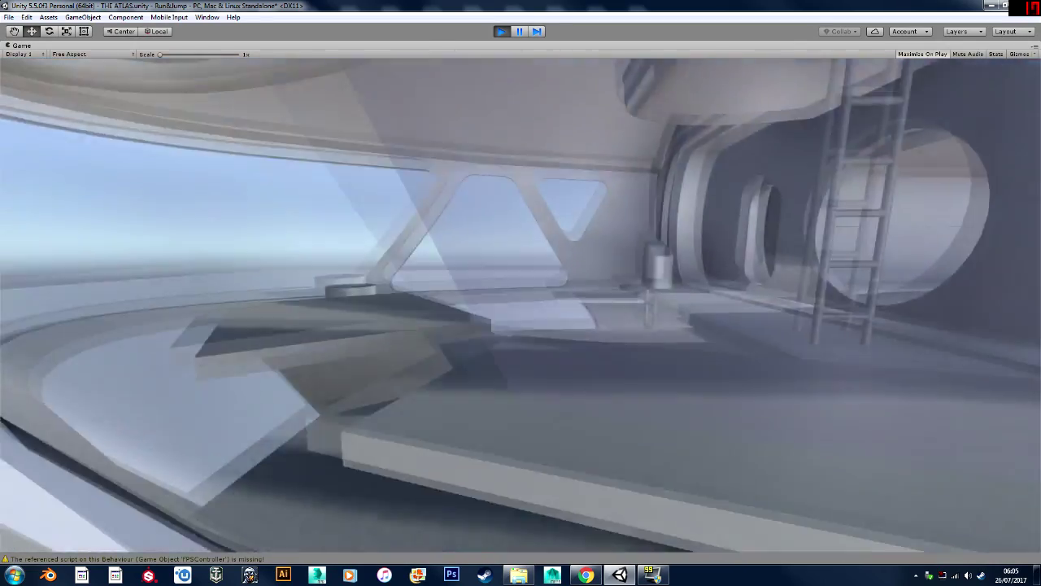
pyautogui.press('w')
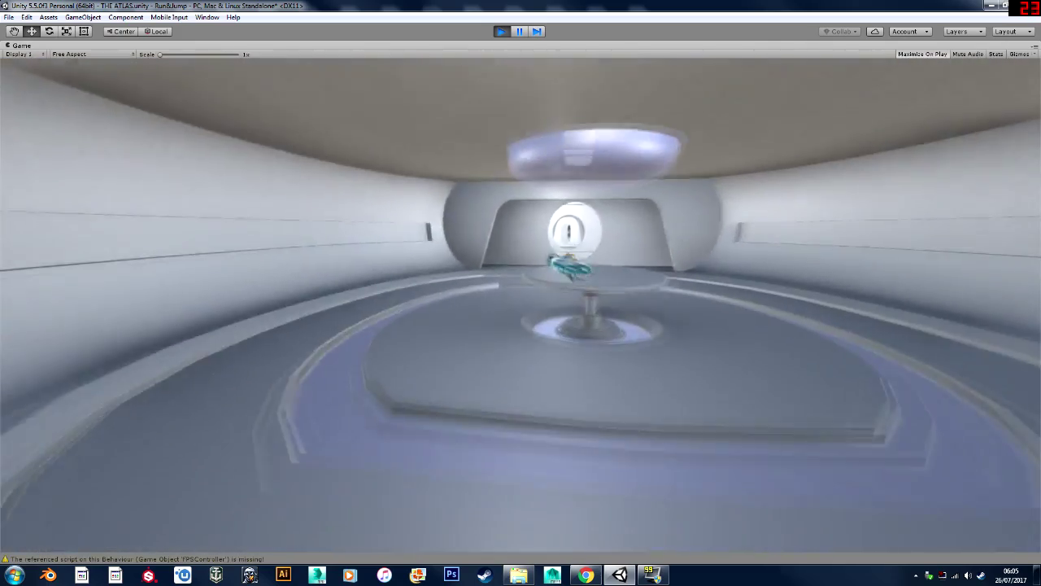
pyautogui.press('w')
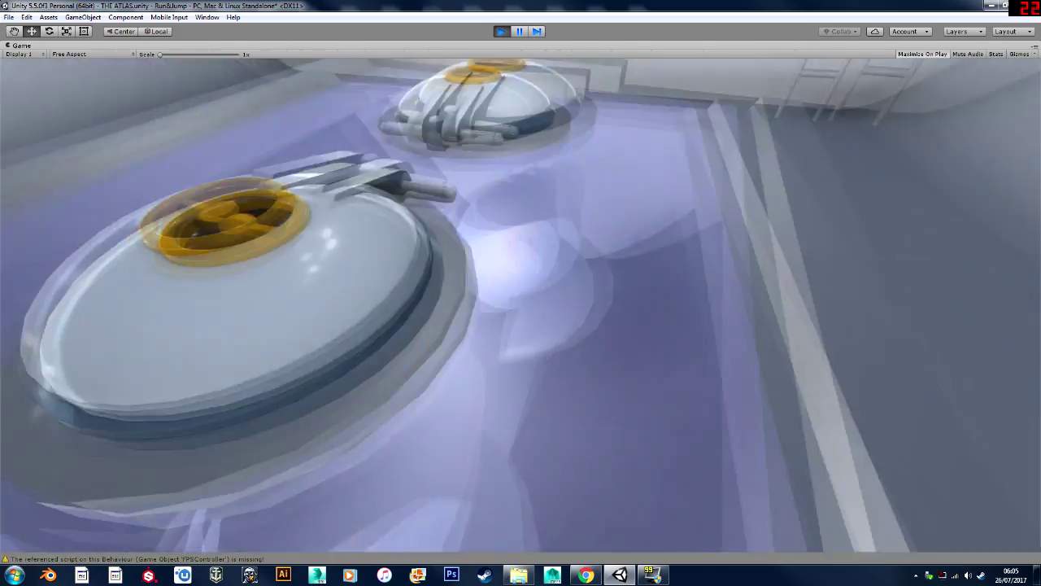
# Inspect the lockers, arched corridor, side-room table and pipe machinery on the way to the ladder beneath the round ceiling opening.
pyautogui.press('w')
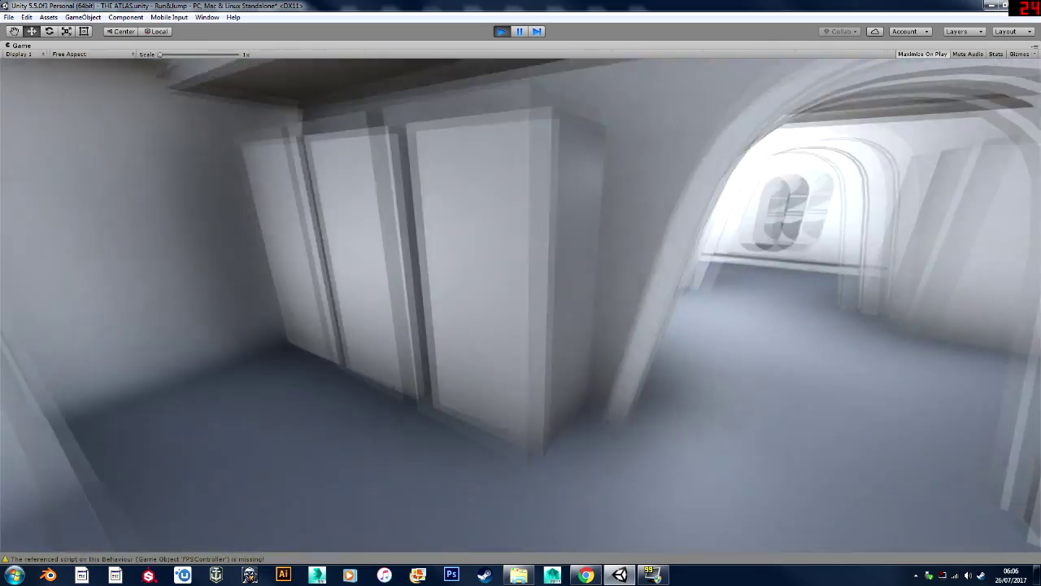
pyautogui.press('w')
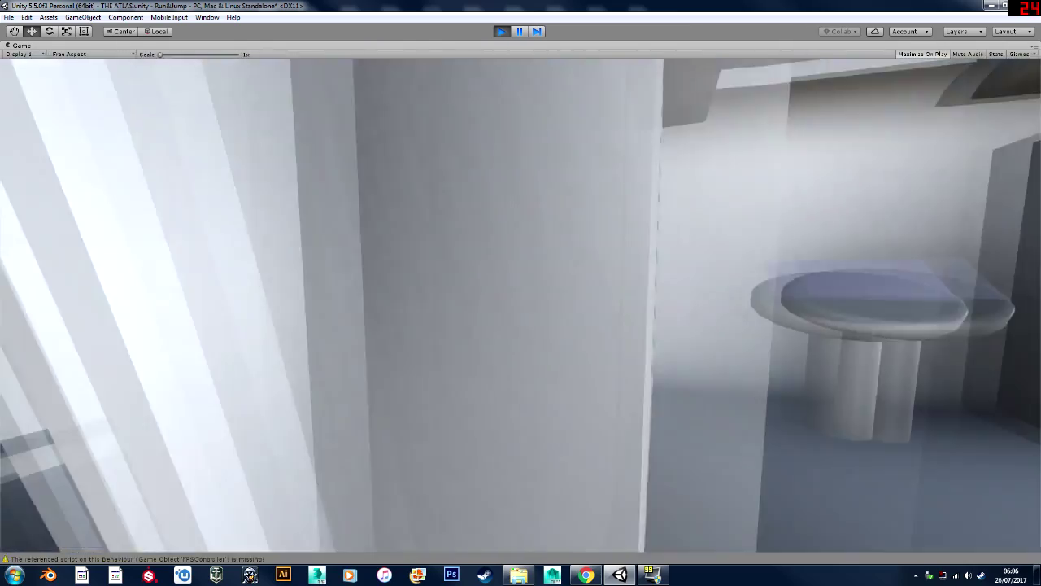
pyautogui.press('w')
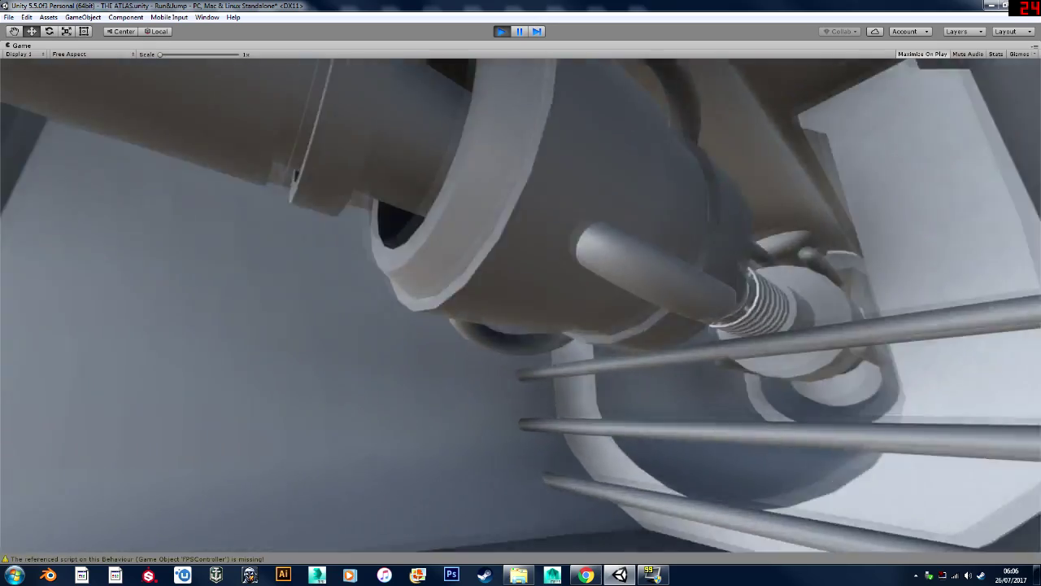
pyautogui.press('w')
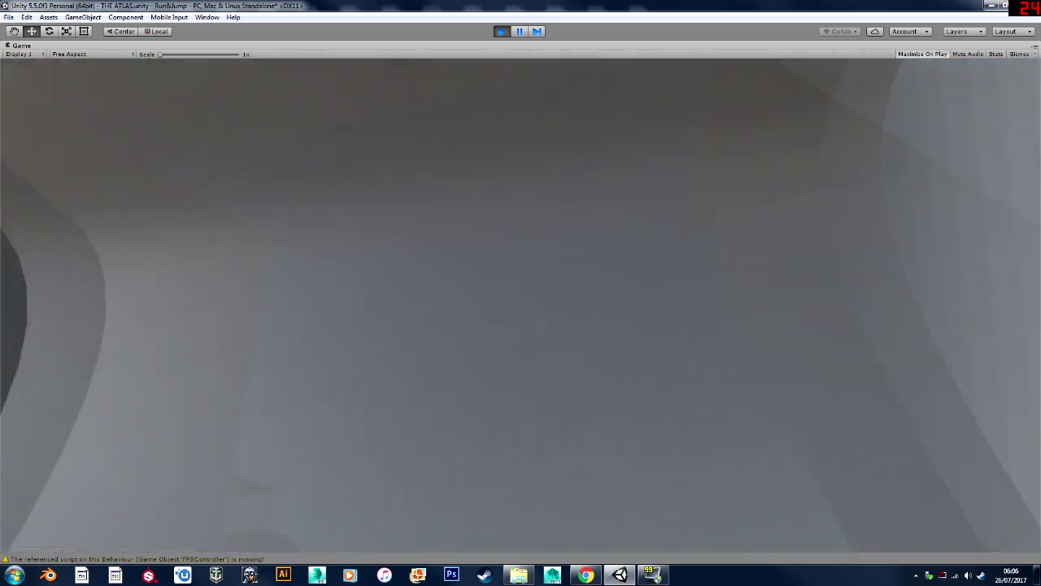
pyautogui.press('w')
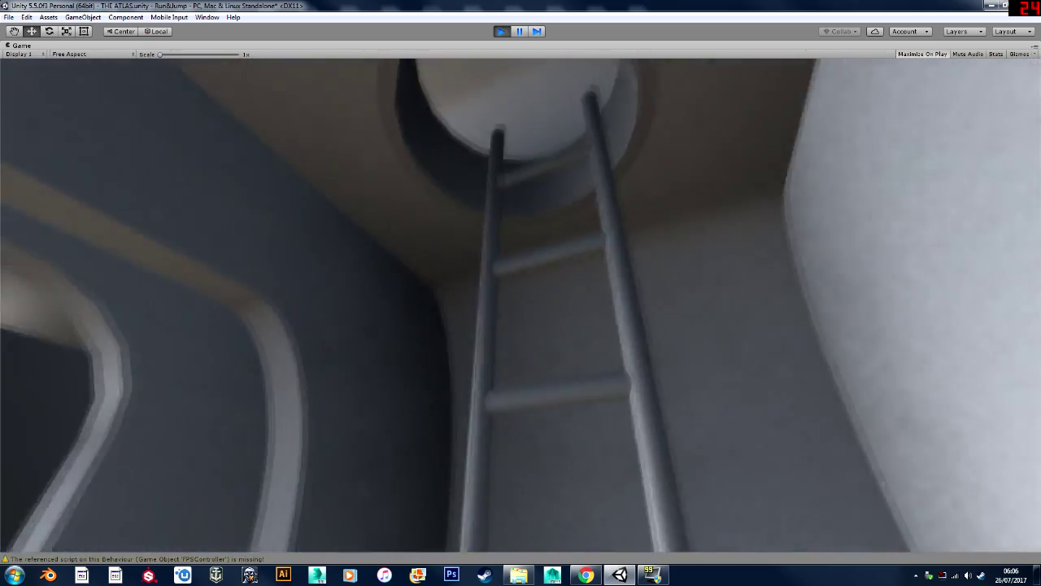
# Examine the guarded ladder opening in the floor and walk through the oval doorway and the corridor beyond.
pyautogui.press('w')
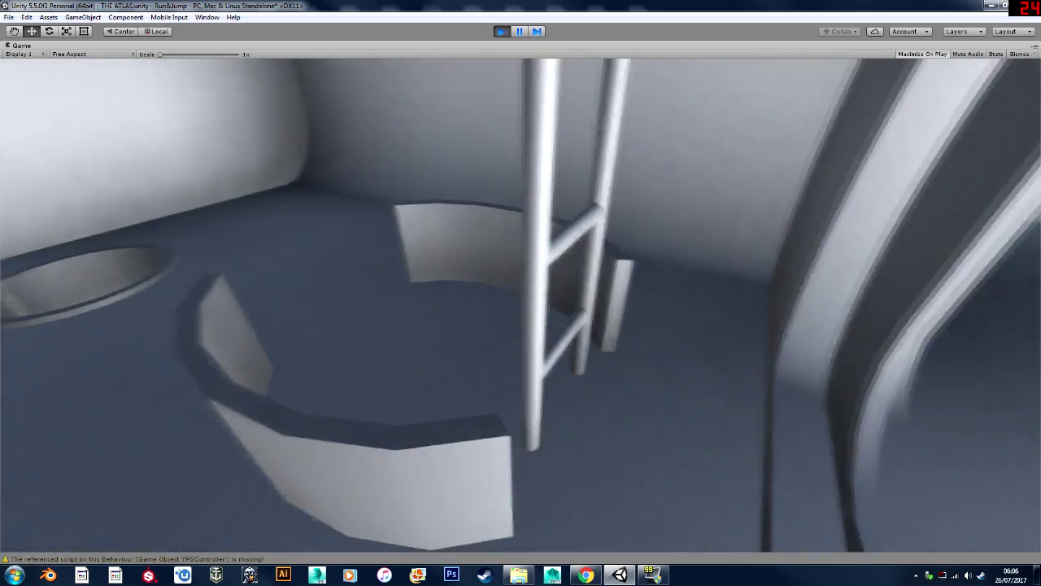
pyautogui.press('w')
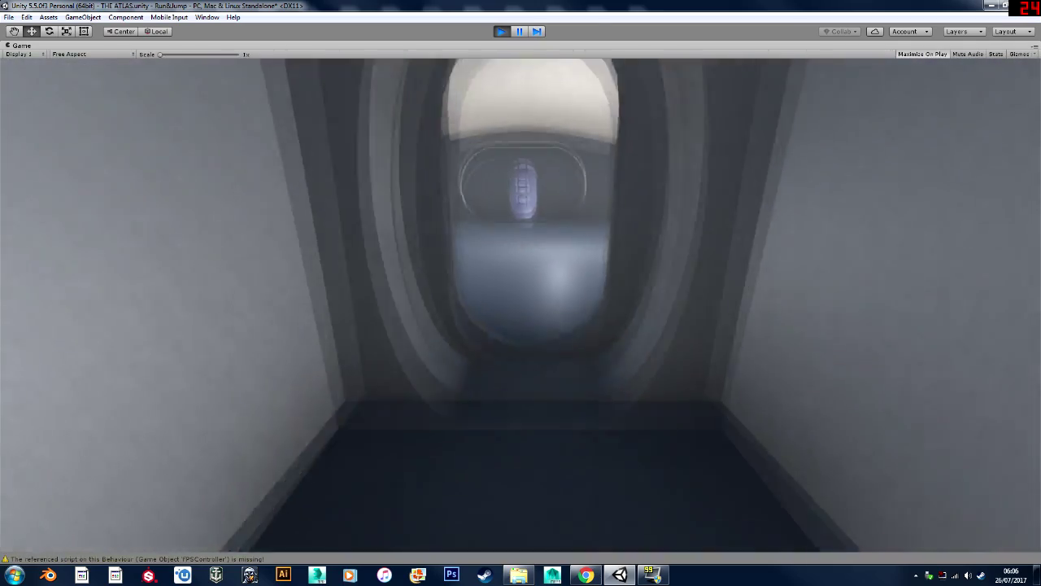
pyautogui.press('w')
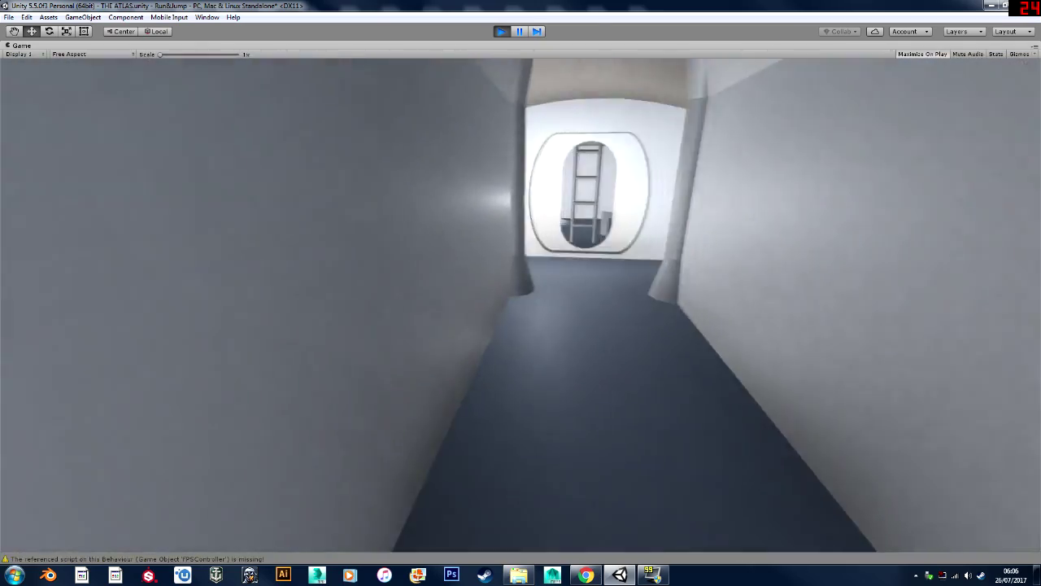
pyautogui.press('w')
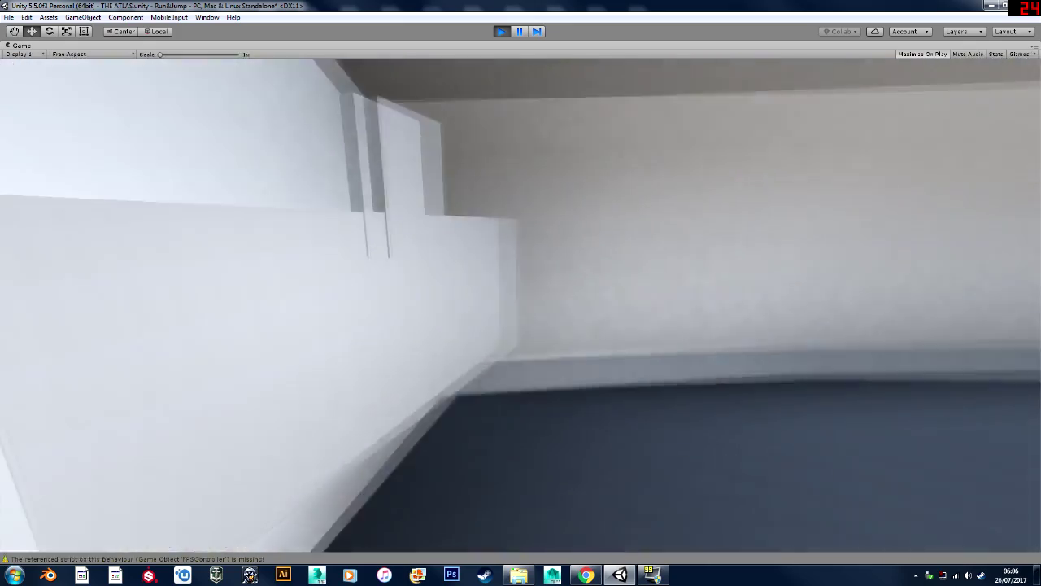
# Inspect the bunk compartment with the orange figure lying down and the storage cabinets beside it.
pyautogui.press('w')
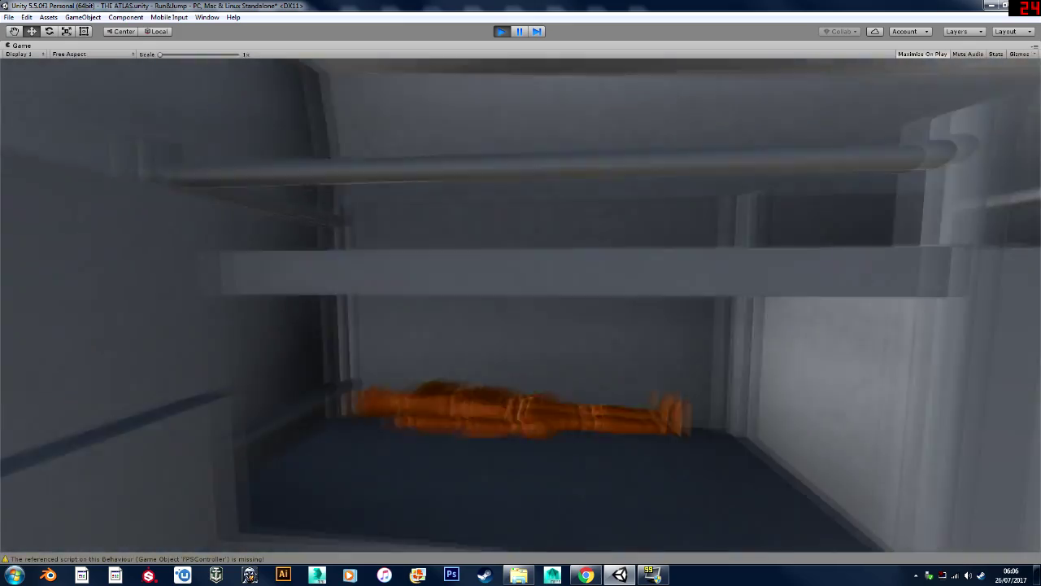
pyautogui.press('w')
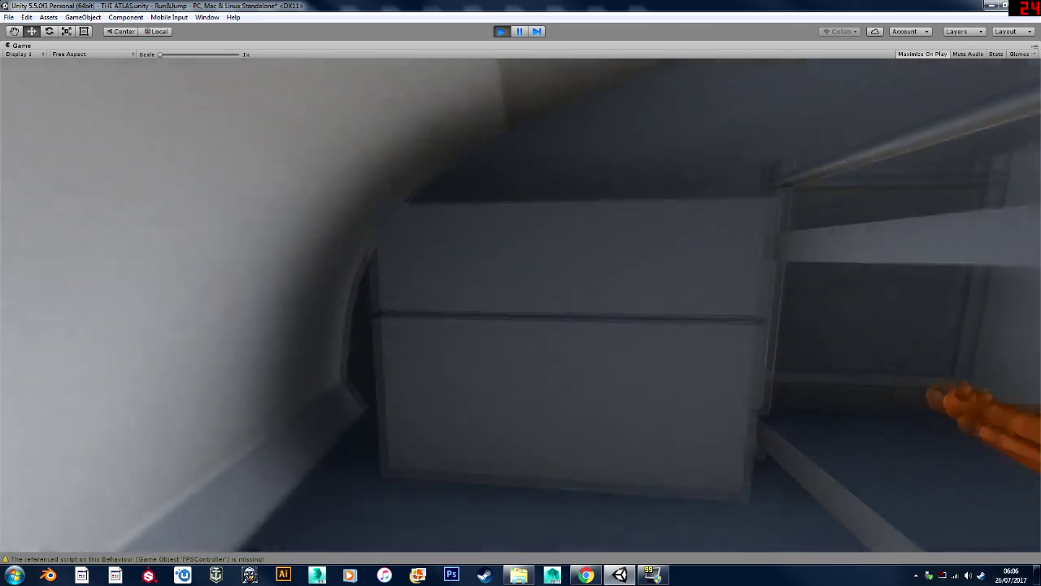
pyautogui.press('w')
pyautogui.press('w')
pyautogui.press('w')
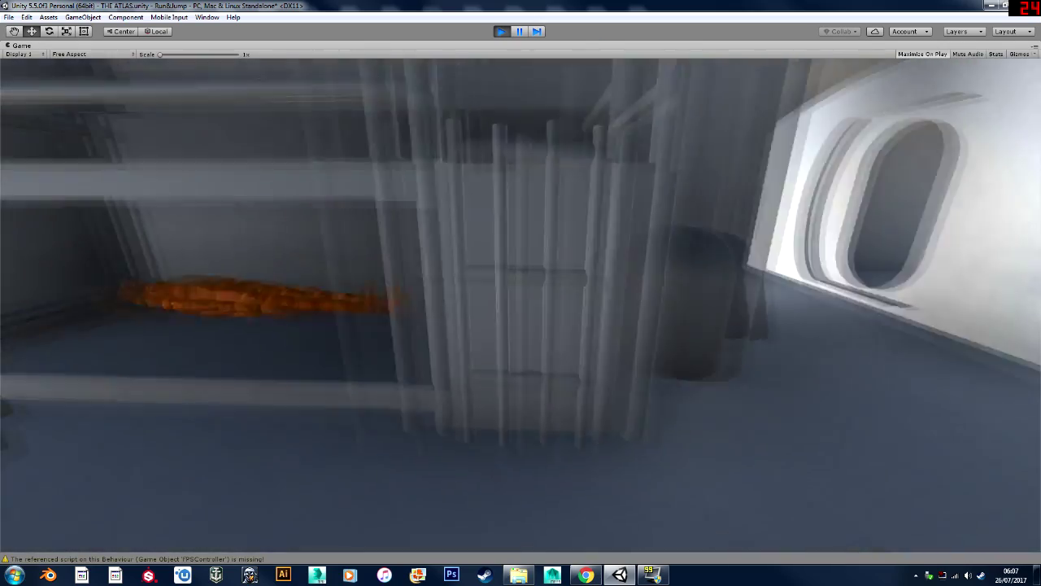
# Walk back past the ladder and through the large empty hall to the miniature ship display.
pyautogui.press('w')
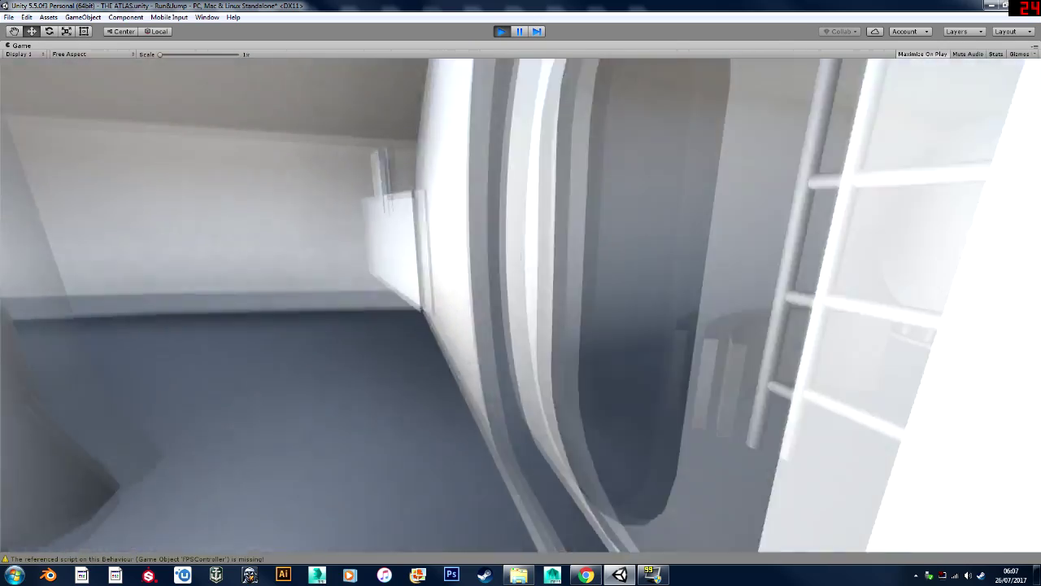
pyautogui.press('w')
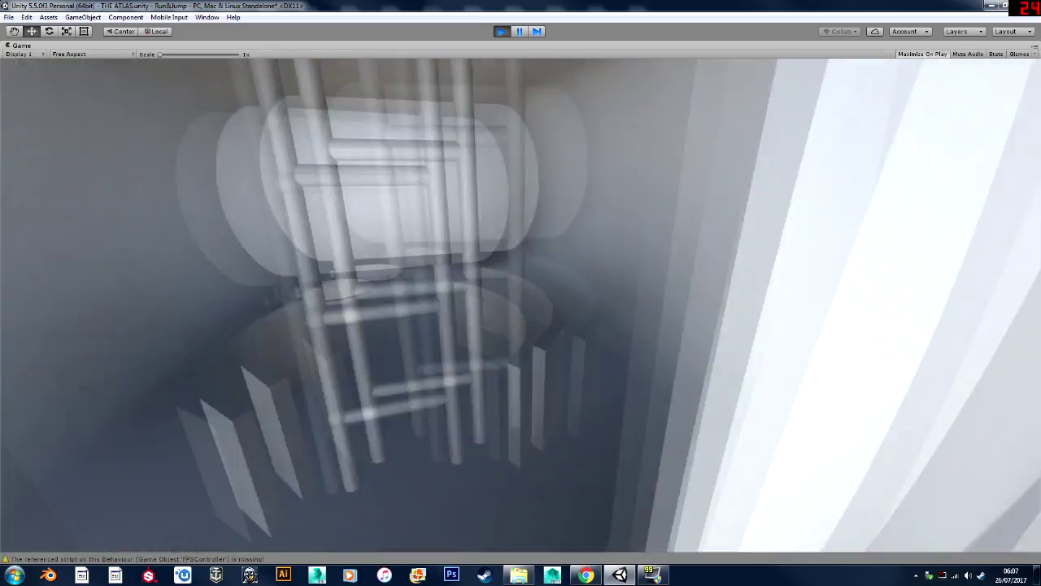
pyautogui.press('w')
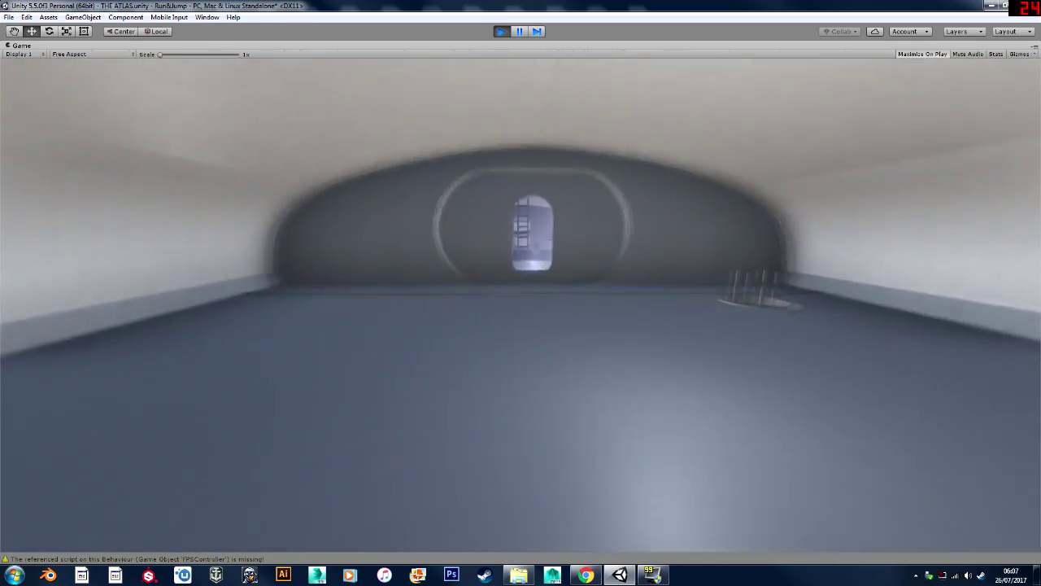
pyautogui.press('w')
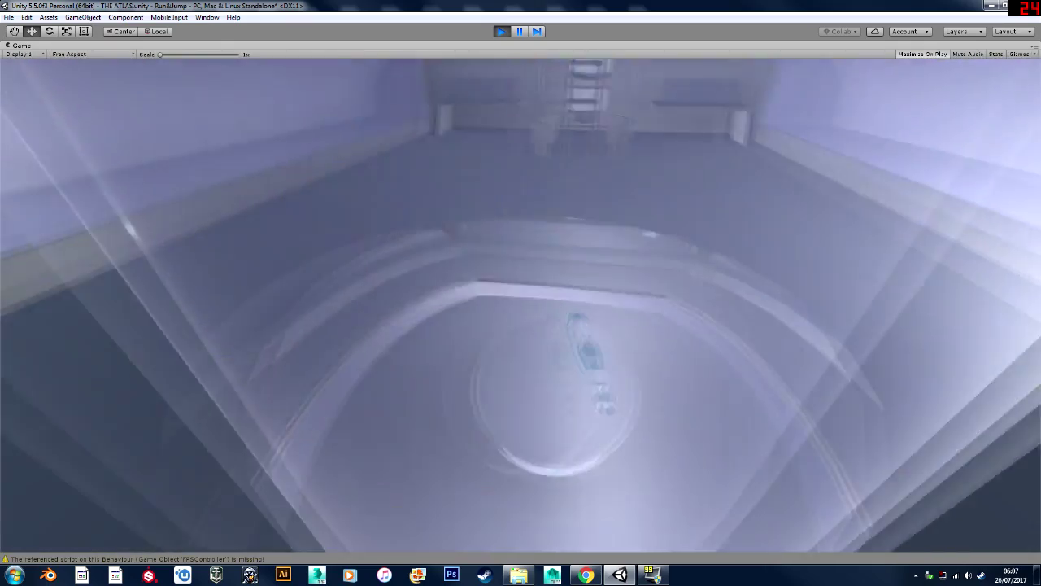
# Inspect the room with the railed floor hatch, the consoles by the front windows and the hull's glass edge.
pyautogui.press('w')
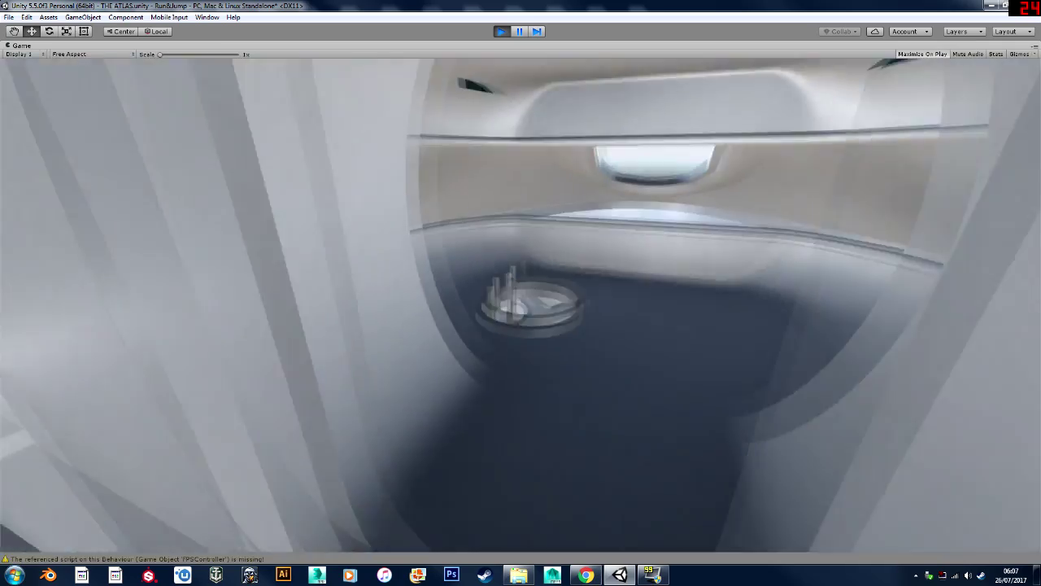
pyautogui.press('w')
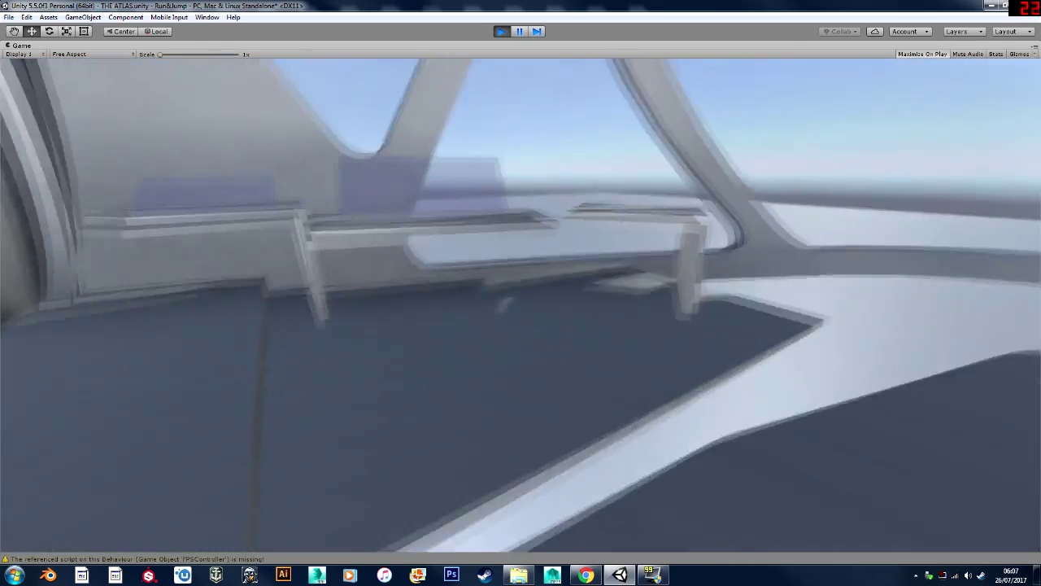
pyautogui.press('w')
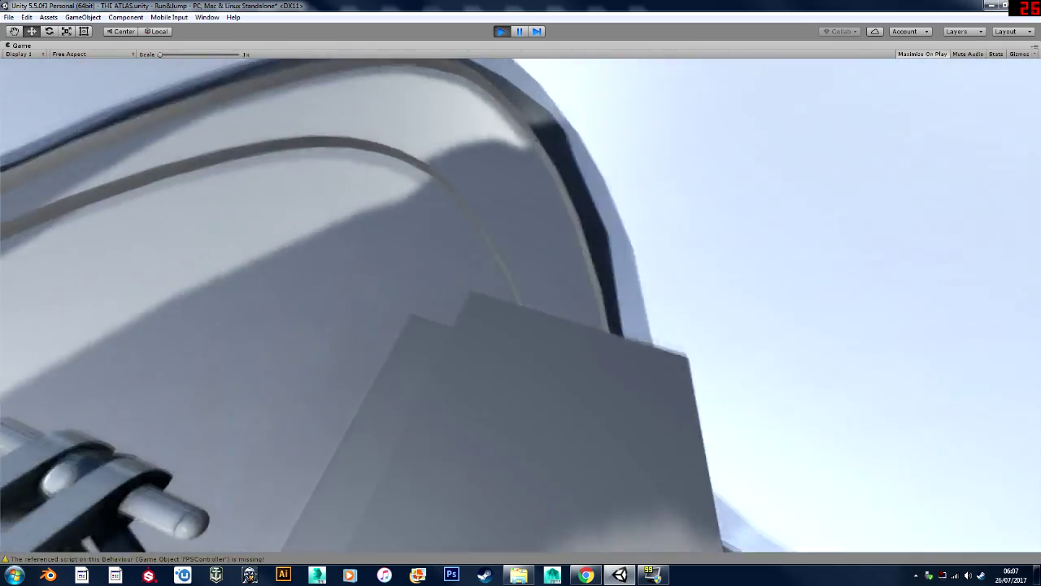
# Examine the small submersibles below the round hatches and follow the narrow passage toward its far ladder.
pyautogui.press('w')
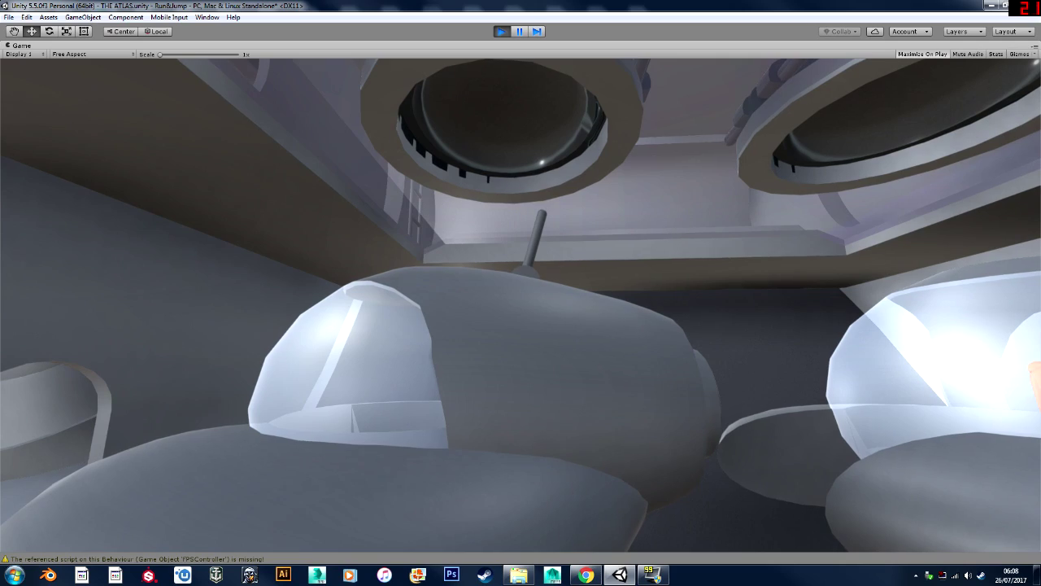
pyautogui.press('w')
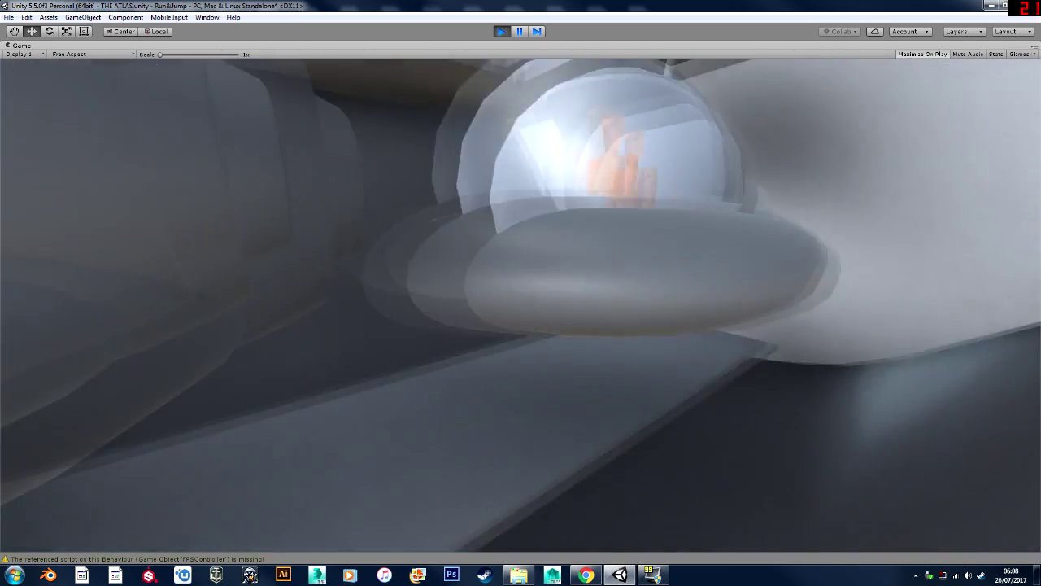
pyautogui.press('w')
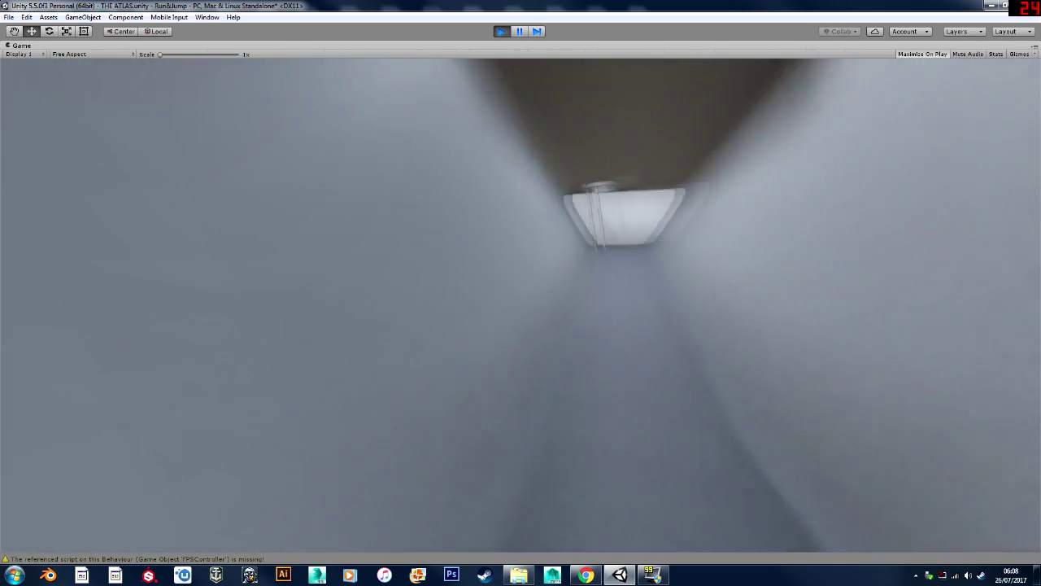
pyautogui.press('w')
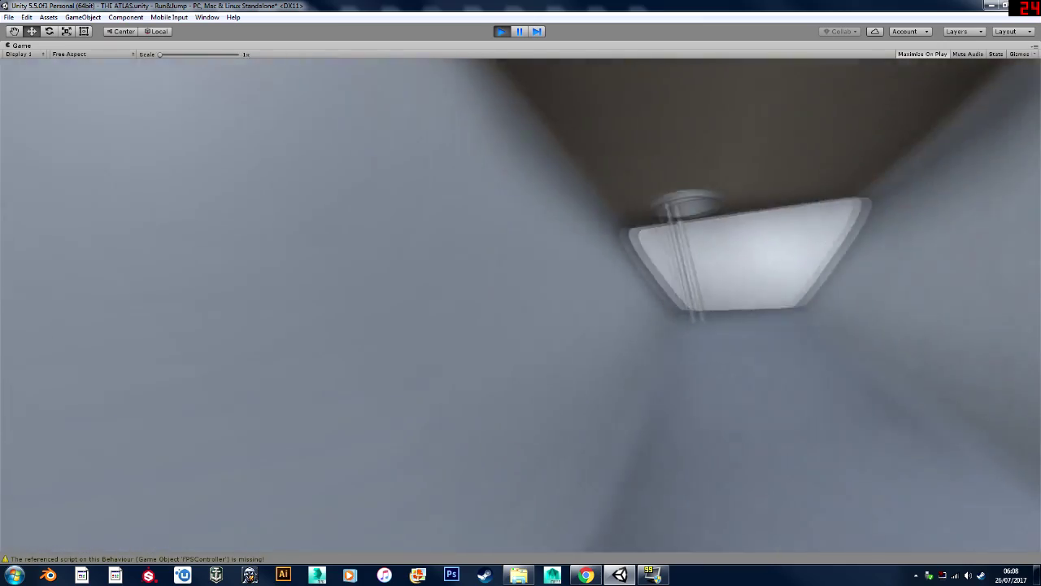
# Walk past the lockers and through the arched doorway to inspect the cockpit's front windows and consoles.
pyautogui.press('w')
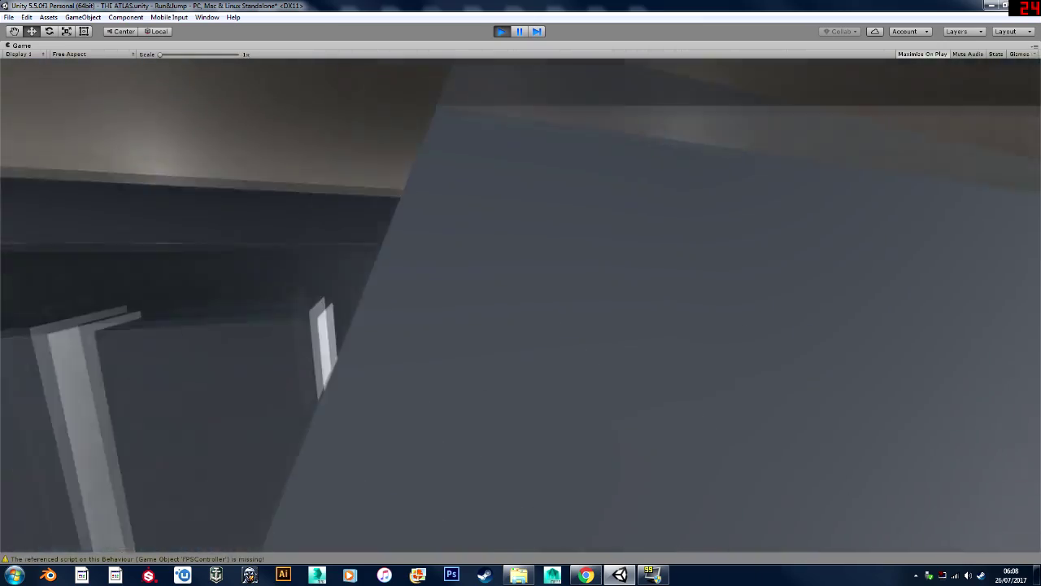
pyautogui.press('w')
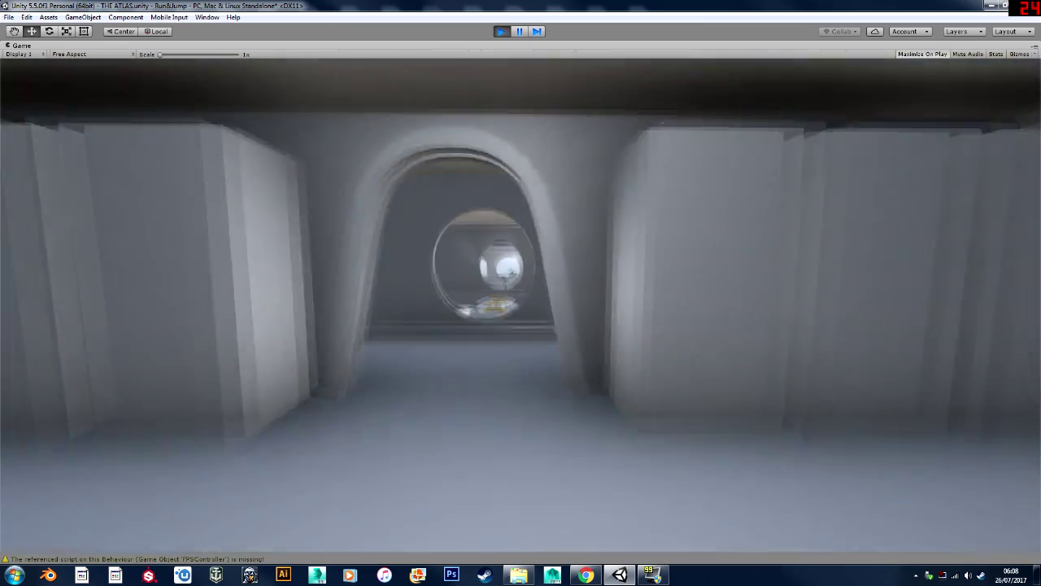
pyautogui.press('w')
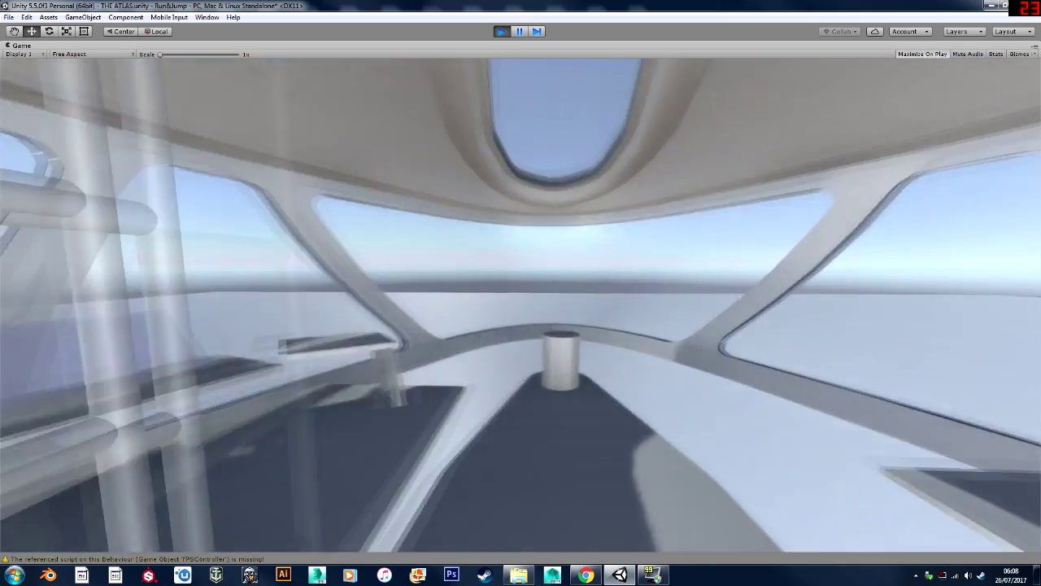
pyautogui.press('w')
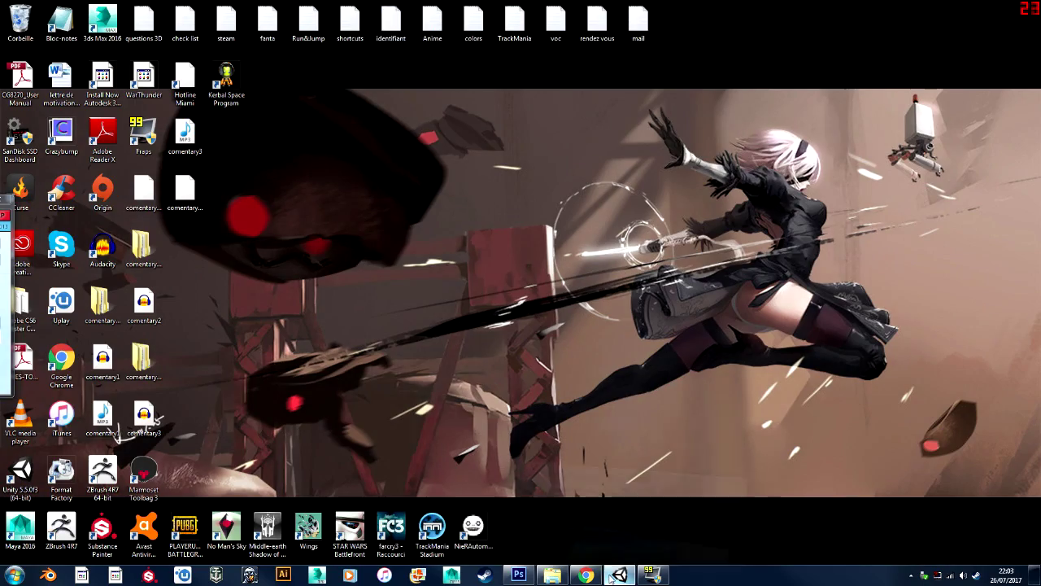
# Switch to Unity, view the exterior of ATLAS_MODEL_027 with its escape pods, and run the scene.
pyautogui.click(614, 577)
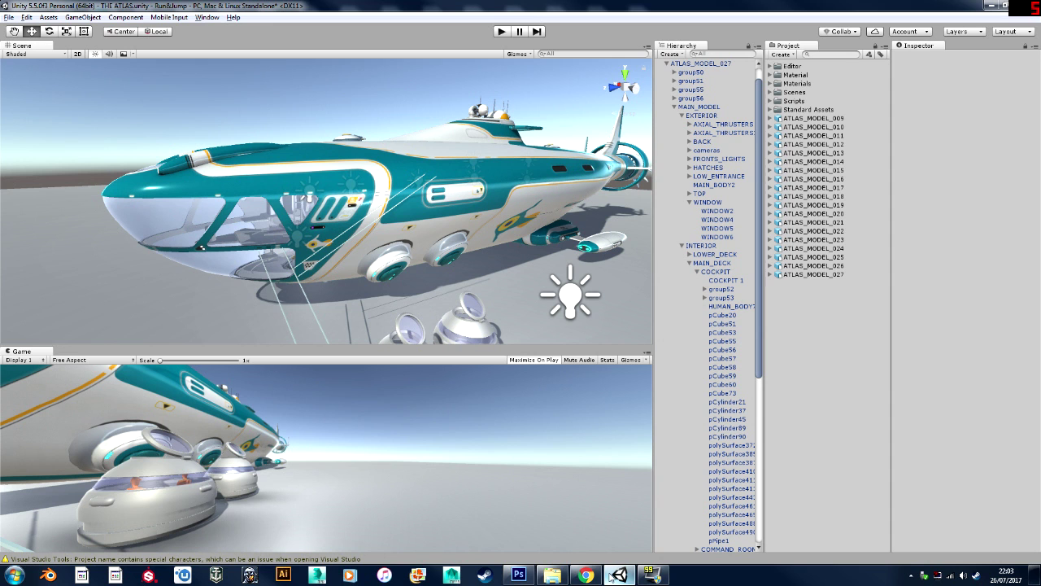
pyautogui.moveTo(467, 199); pyautogui.dragTo(469, 171, button='middle')
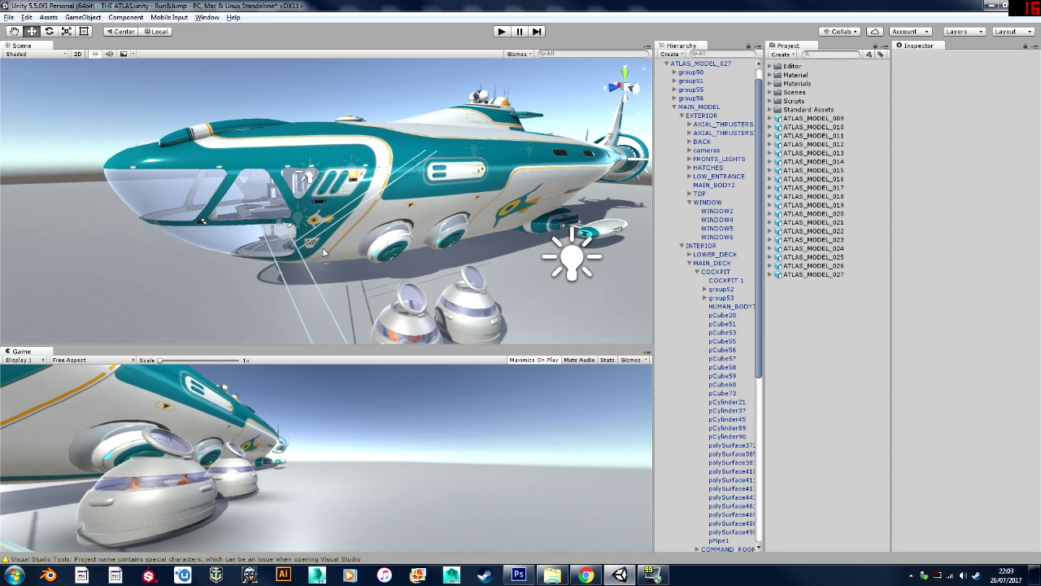
pyautogui.moveTo(452, 265); pyautogui.dragTo(443, 239, button='middle')
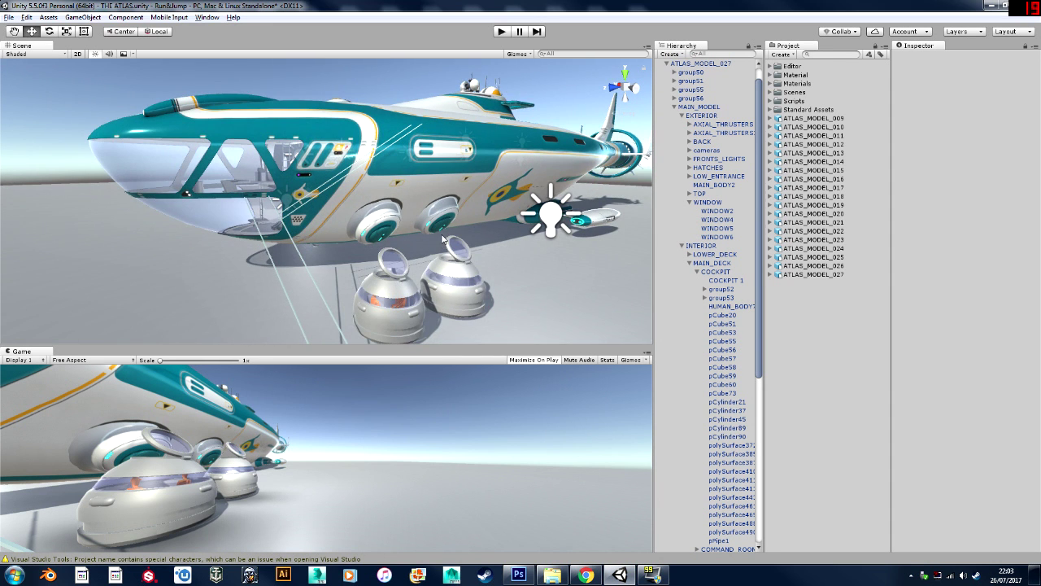
pyautogui.click(501, 32)
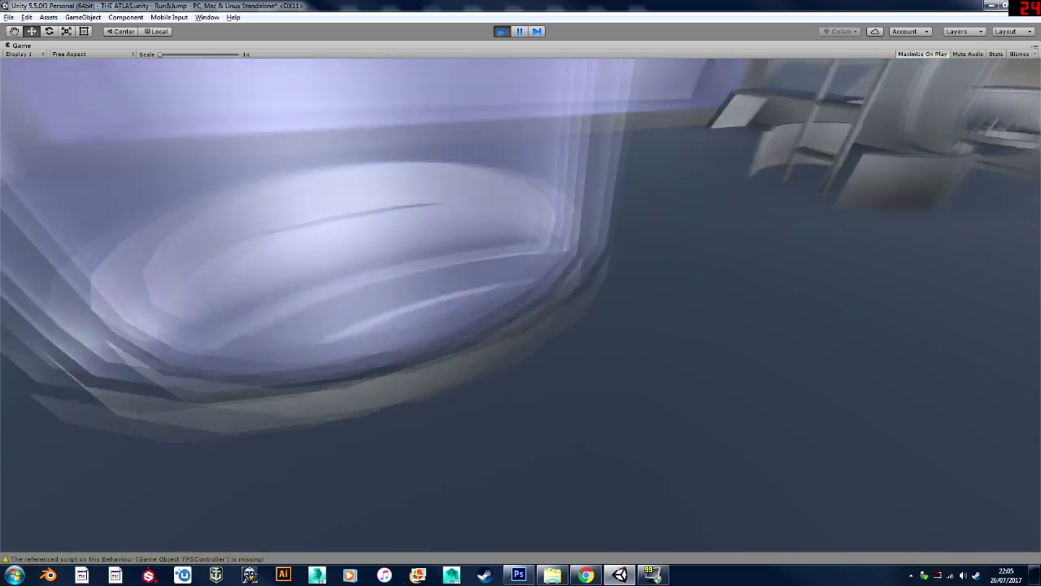
# Walk around the glass cylinder over the round floor hatch and inspect the hatch opening.
pyautogui.press('s')
pyautogui.press('w')
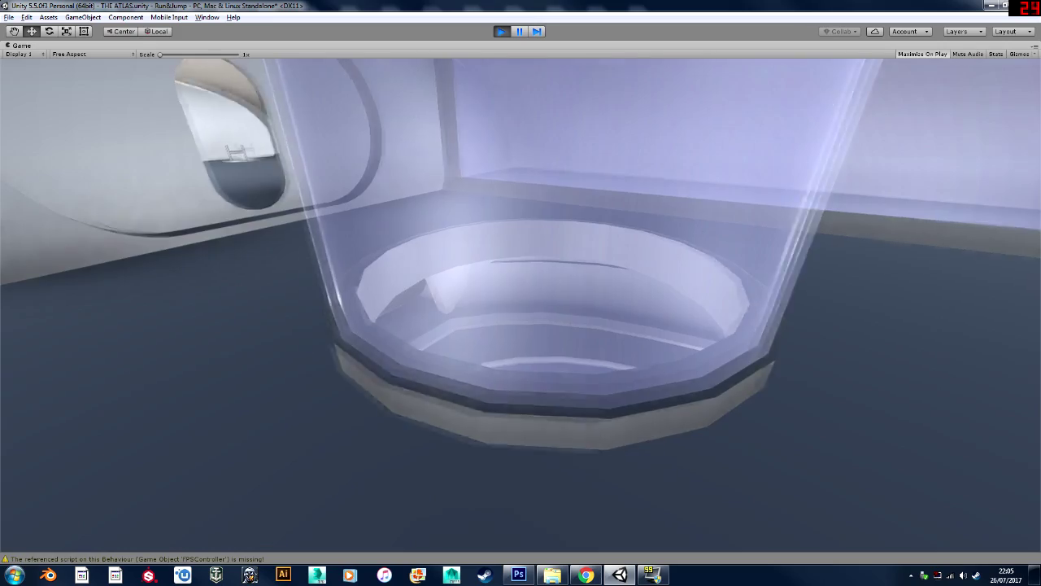
pyautogui.press('w')
pyautogui.press('w')
pyautogui.press('w')
pyautogui.press('s')
# Walk through the cockpit toward the small pillar by the front windows, inspect the side consoles and stop play mode.
pyautogui.press('w')
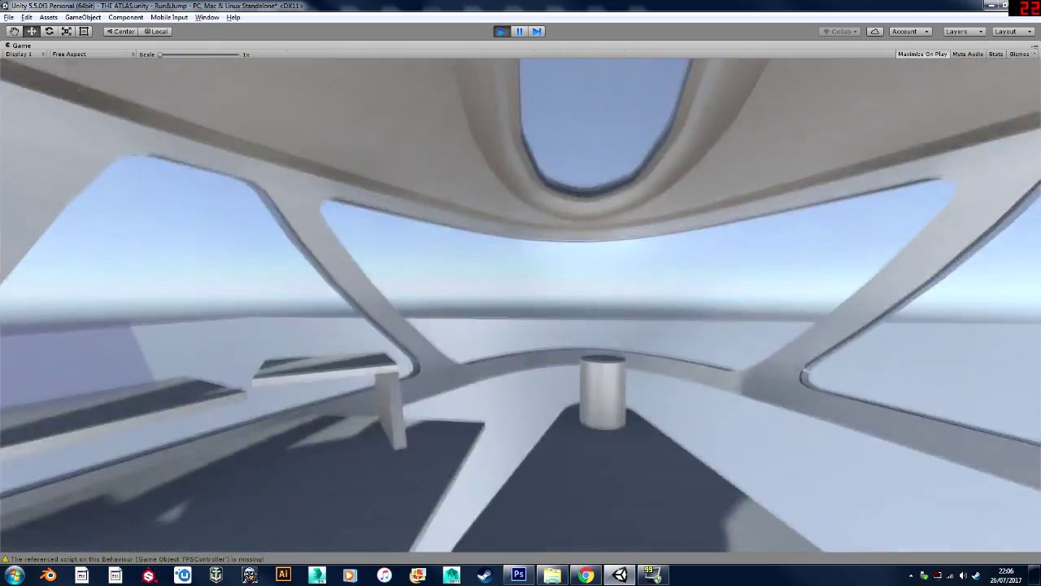
pyautogui.press('w')
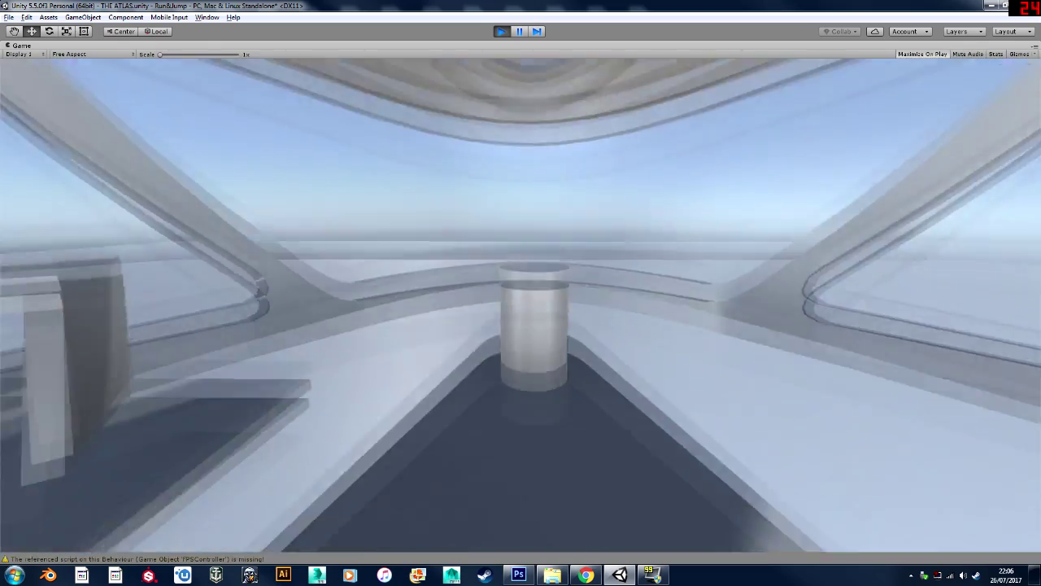
pyautogui.press('w')
pyautogui.press('Escape')
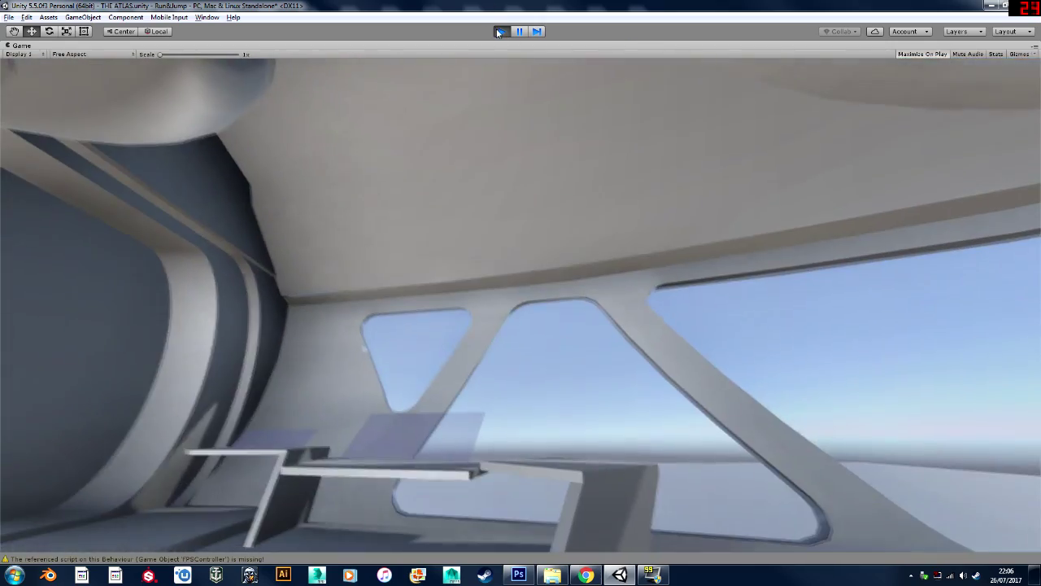
pyautogui.click(501, 30)
# Examine the round hatch and its hinge on top of the ATLAS_MODEL_027 hull in the Scene view.
pyautogui.keyDown('alt'); pyautogui.moveTo(495, 163); pyautogui.dragTo(558, 348); pyautogui.keyUp('alt')
pyautogui.moveTo(439, 189); pyautogui.dragTo(477, 220, button='middle')
pyautogui.scroll(10, 379, 220)
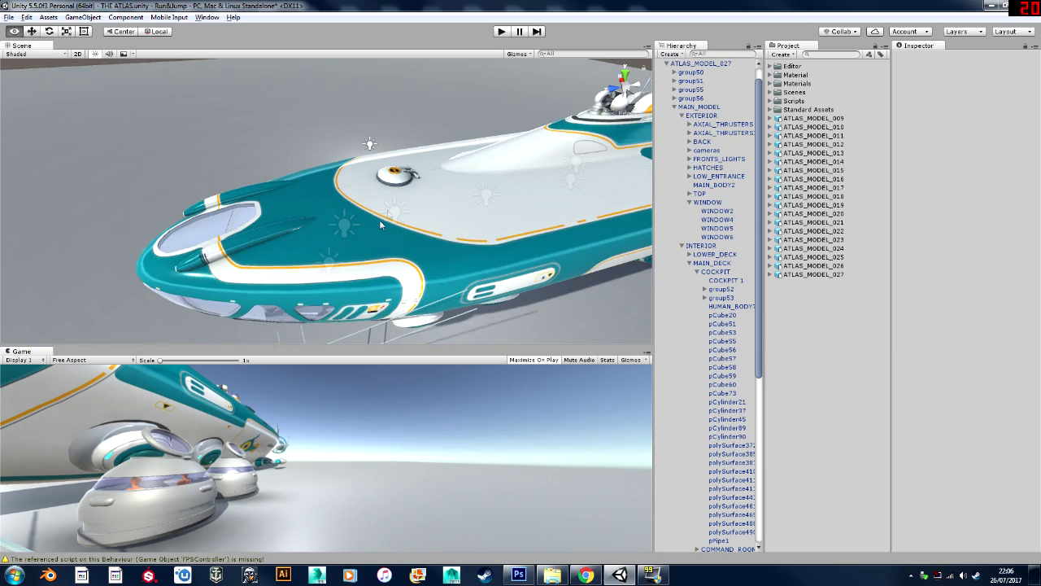
pyautogui.moveTo(100, 274); pyautogui.dragTo(10, 326, button='middle')
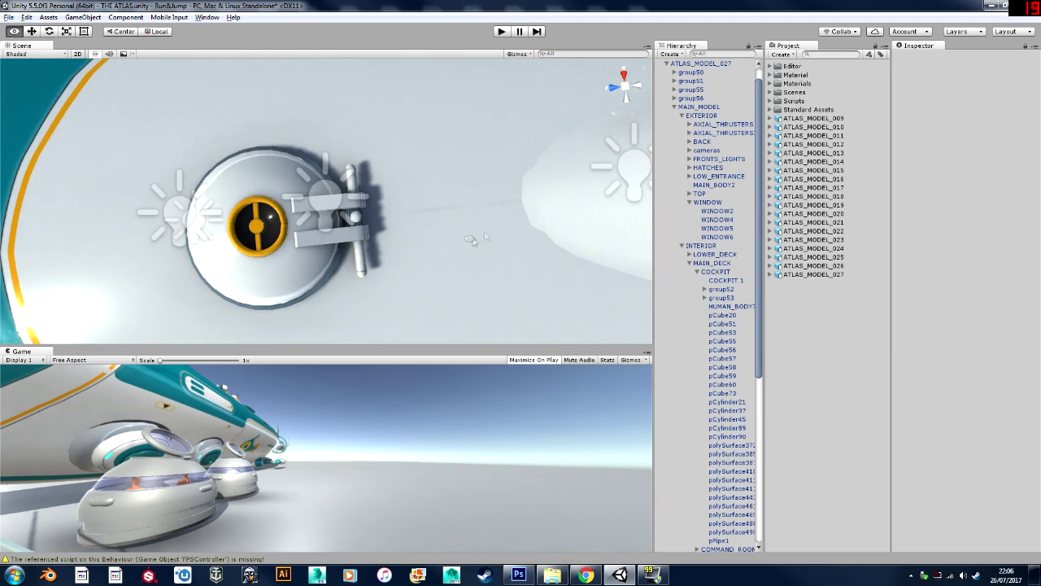
pyautogui.moveTo(521, 197); pyautogui.dragTo(456, 216, button='middle')
# Switch to Photoshop and examine the two dark circles on the white hull panel of DIFFUSE_MAP_01.psd.
pyautogui.hotkey('alt', 'Tab')
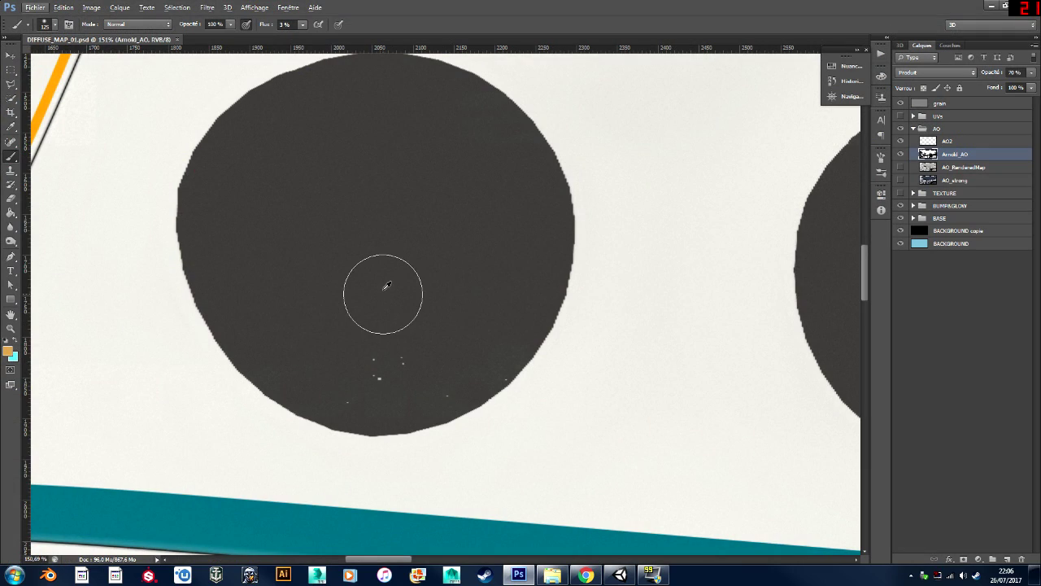
pyautogui.keyDown('alt'); pyautogui.scroll(-5, 388, 285); pyautogui.keyUp('alt')
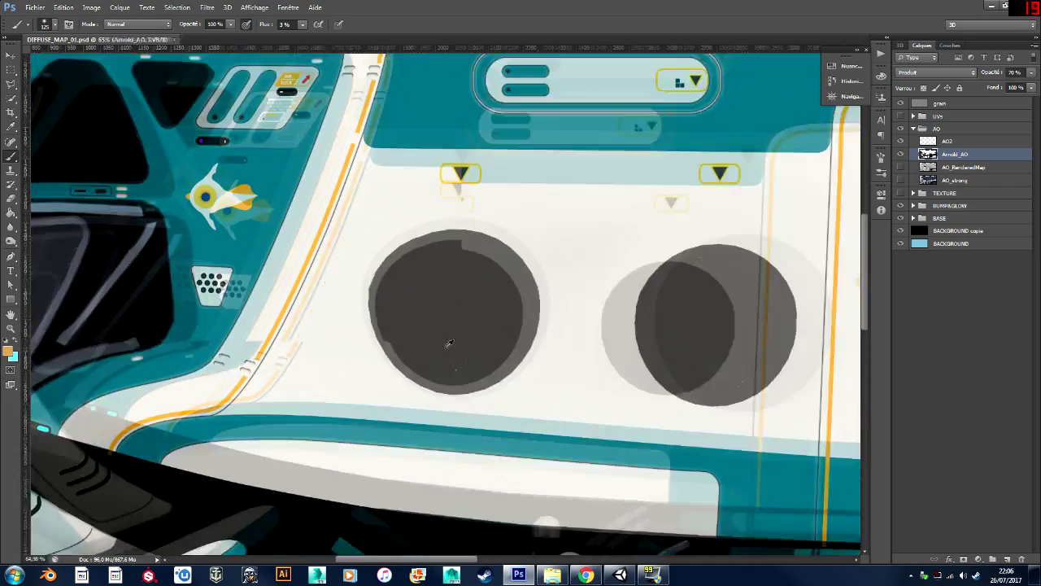
pyautogui.keyDown('alt'); pyautogui.scroll(-3, 240, 316); pyautogui.keyUp('alt')
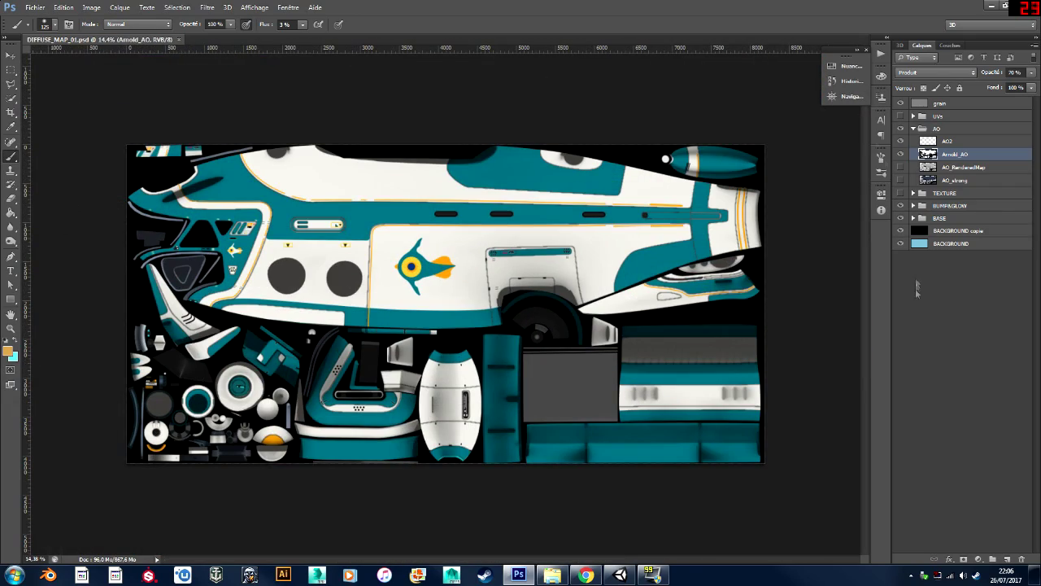
pyautogui.keyDown('alt'); pyautogui.scroll(4, 284, 269); pyautogui.keyUp('alt')
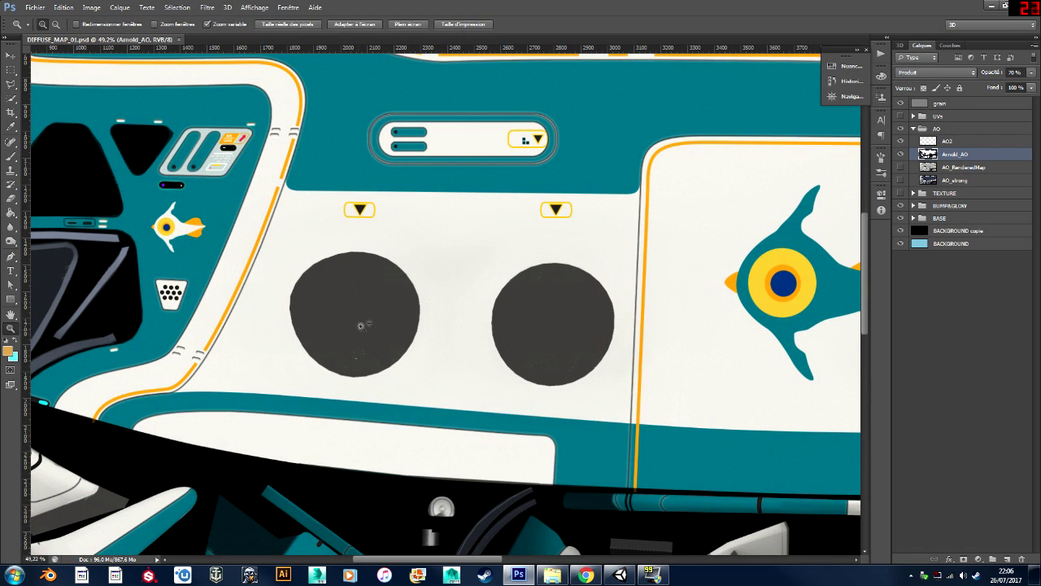
pyautogui.keyDown('alt'); pyautogui.scroll(1, 361, 325); pyautogui.keyUp('alt')
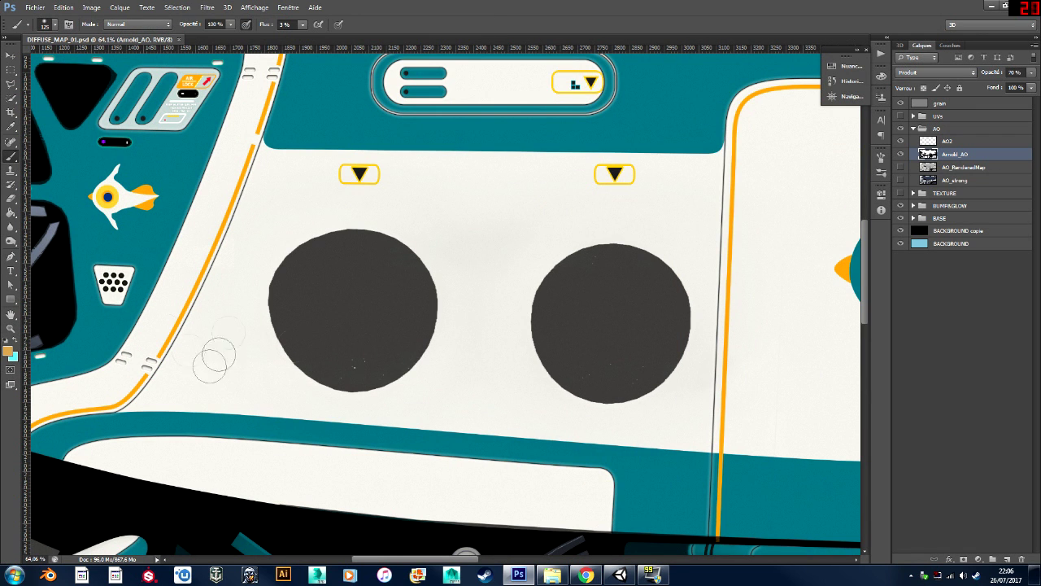
pyautogui.click(9, 351)
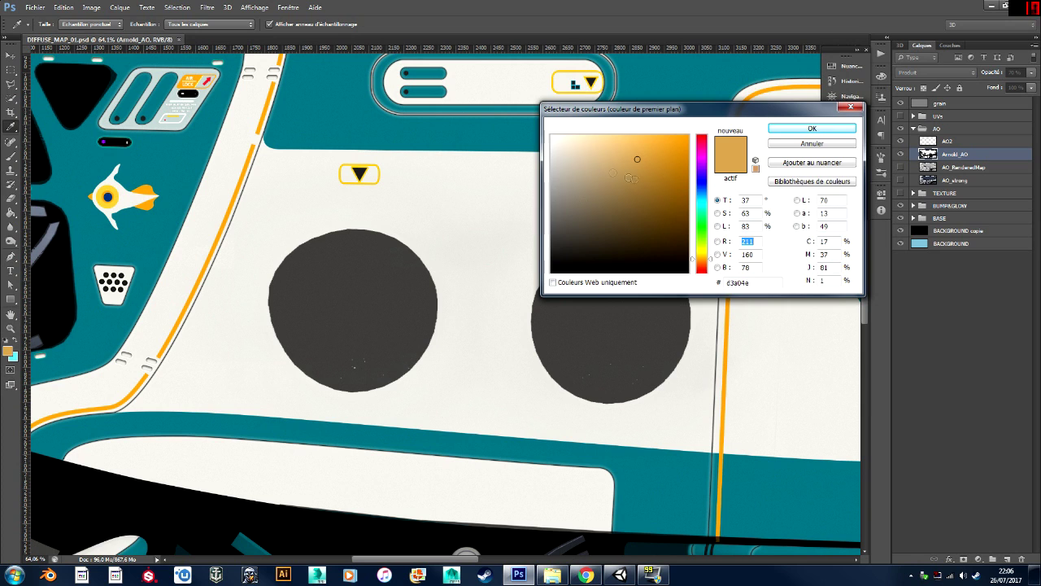
pyautogui.click(812, 128)
pyautogui.press('b')
pyautogui.click(136, 25)
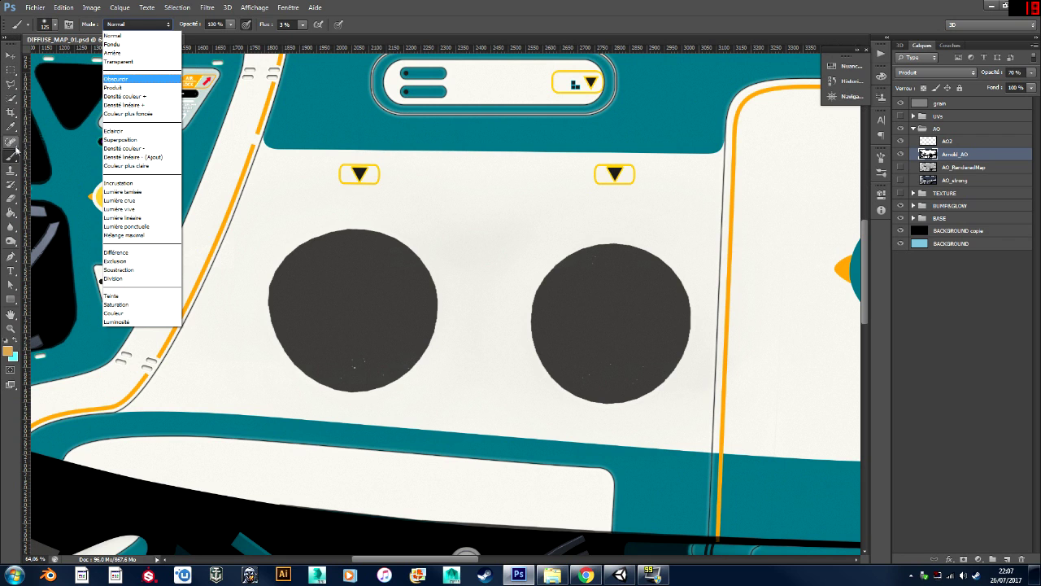
pyautogui.click(14, 97)
# Sample the hull white beside the left dark circle and set up a larger brush with 28% flow.
pyautogui.click(11, 127)
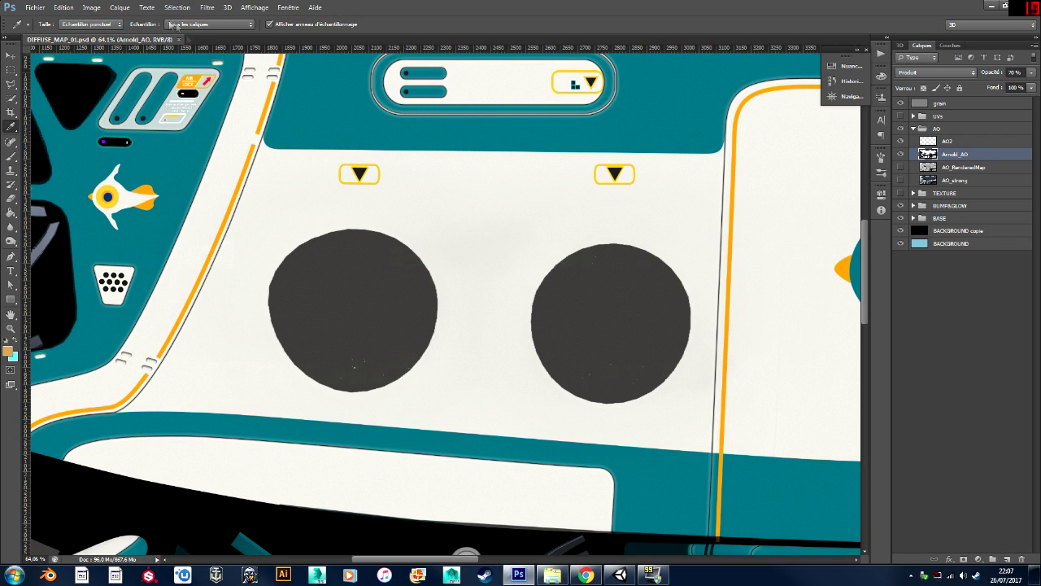
pyautogui.click(210, 23)
pyautogui.click(415, 243)
pyautogui.press('b')
pyautogui.press(']')
pyautogui.press(']')
pyautogui.hotkey('shift', '2')
pyautogui.hotkey('shift', '8')
# Resample the white and paint with a soft 175 px brush over the upper part of the left dark circle on Arnold_AO.
pyautogui.moveTo(358, 254)
pyautogui.mouseDown()
pyautogui.moveTo(404, 249)
pyautogui.moveTo(326, 240)
pyautogui.moveTo(378, 268)
pyautogui.moveTo(349, 344)
pyautogui.moveTo(338, 330)
pyautogui.mouseUp()
pyautogui.hotkey('ctrl', 'z')
pyautogui.keyDown('alt'); pyautogui.click(389, 391); pyautogui.keyUp('alt')
pyautogui.moveTo(346, 274); pyautogui.dragTo(383, 262)
pyautogui.click(55, 25)
pyautogui.moveTo(62, 85); pyautogui.dragTo(58, 84)
pyautogui.moveTo(385, 262)
pyautogui.mouseDown()
pyautogui.moveTo(384, 253)
pyautogui.moveTo(357, 343)
pyautogui.mouseUp()
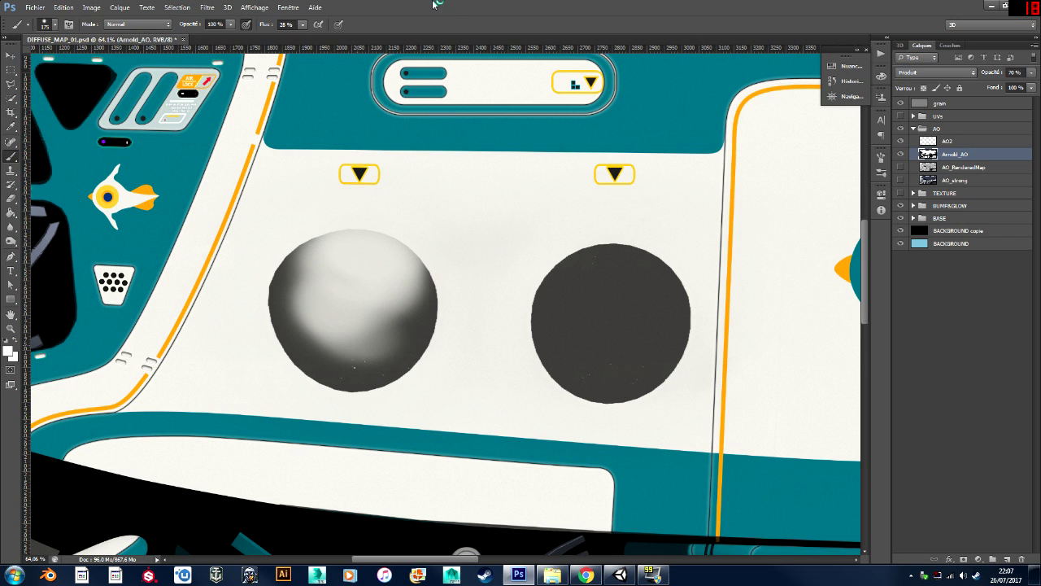
# Open the Windows Task Manager, move its window onto the adjacent screen and return to the texture.
pyautogui.hotkey('ctrl', 'shift', 'Escape')
pyautogui.click(395, 181)
pyautogui.moveTo(462, 154); pyautogui.dragTo(0, 185)
pyautogui.click(390, 234)
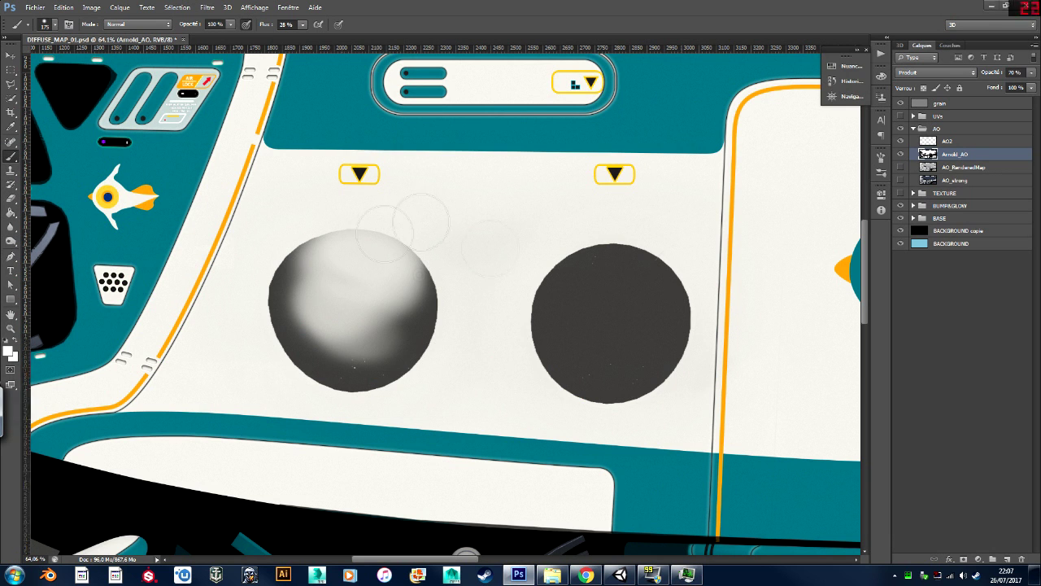
# Reduce the brush to 90 px and paint out the rest of the left dark circle in white.
pyautogui.moveTo(418, 279); pyautogui.dragTo(404, 296)
pyautogui.press('[')
pyautogui.press('[')
pyautogui.press('[')
pyautogui.press('[')
pyautogui.moveTo(313, 380)
pyautogui.mouseDown()
pyautogui.moveTo(325, 372)
pyautogui.moveTo(360, 383)
pyautogui.moveTo(341, 374)
pyautogui.moveTo(353, 297)
pyautogui.moveTo(401, 318)
pyautogui.moveTo(407, 358)
pyautogui.moveTo(325, 379)
pyautogui.mouseUp()
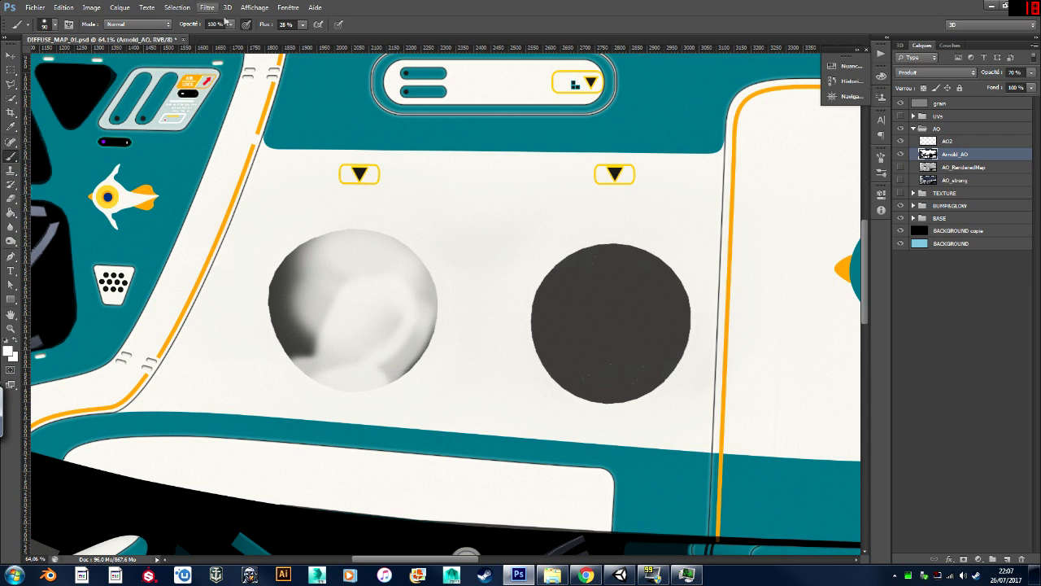
pyautogui.moveTo(281, 311)
pyautogui.mouseDown()
pyautogui.moveTo(296, 337)
pyautogui.moveTo(327, 291)
pyautogui.moveTo(333, 253)
pyautogui.moveTo(421, 324)
pyautogui.moveTo(300, 331)
pyautogui.moveTo(270, 305)
pyautogui.moveTo(274, 209)
pyautogui.moveTo(302, 348)
pyautogui.moveTo(304, 237)
pyautogui.moveTo(296, 272)
pyautogui.moveTo(388, 244)
pyautogui.moveTo(424, 319)
pyautogui.moveTo(331, 377)
pyautogui.moveTo(372, 376)
pyautogui.moveTo(414, 263)
pyautogui.moveTo(325, 379)
pyautogui.mouseUp()
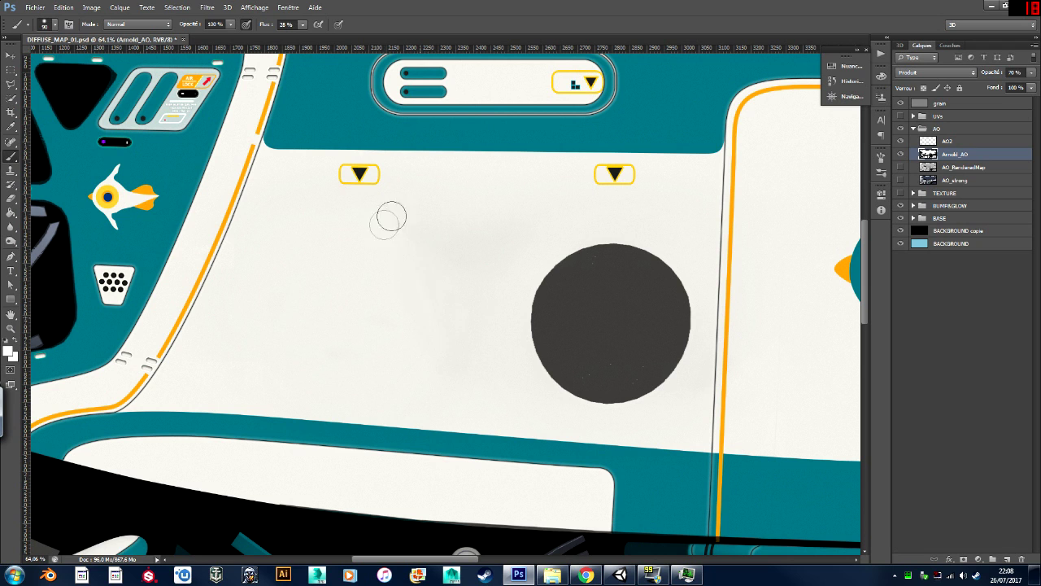
# Enlarge the brush to 200 px and paint white over most of the right dark circle.
pyautogui.press(']')
pyautogui.press(']')
pyautogui.press(']')
pyautogui.press(']')
pyautogui.press(']')
pyautogui.press(']')
pyautogui.press(']')
pyautogui.moveTo(581, 244)
pyautogui.mouseDown()
pyautogui.moveTo(541, 306)
pyautogui.moveTo(616, 342)
pyautogui.moveTo(610, 304)
pyautogui.mouseUp()
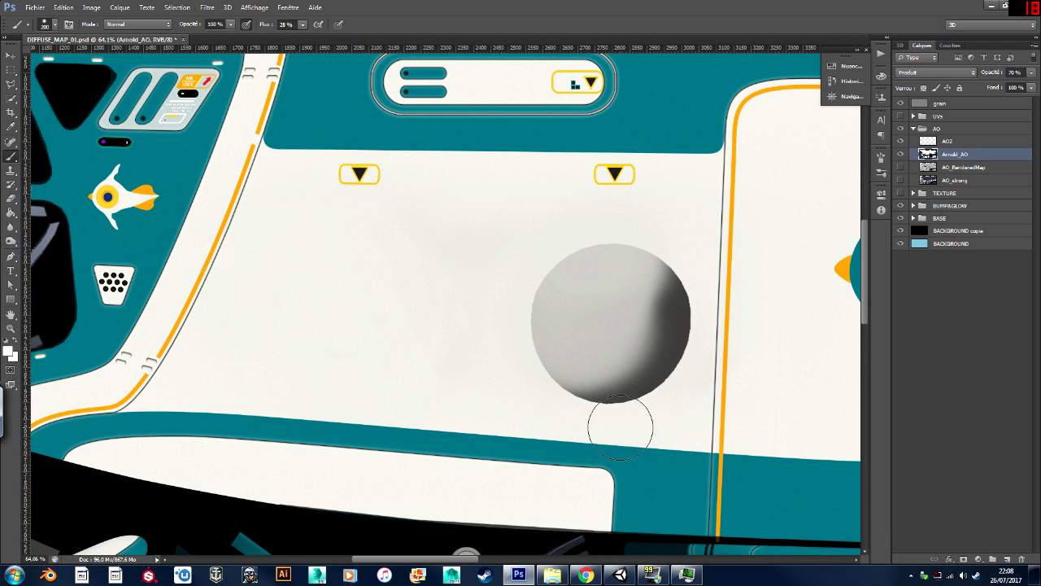
# Switch to Unity, orbit around the round hatch on the hull and save the scene.
pyautogui.click(881, 173)
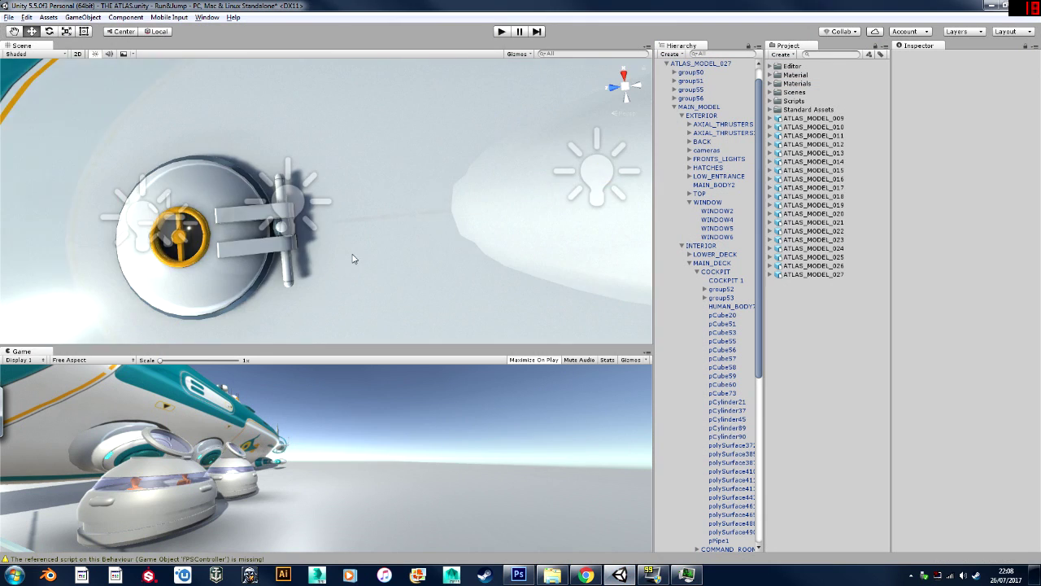
pyautogui.keyDown('alt'); pyautogui.moveTo(354, 255); pyautogui.dragTo(397, 216); pyautogui.keyUp('alt')
pyautogui.click(8, 17)
pyautogui.click(33, 58)
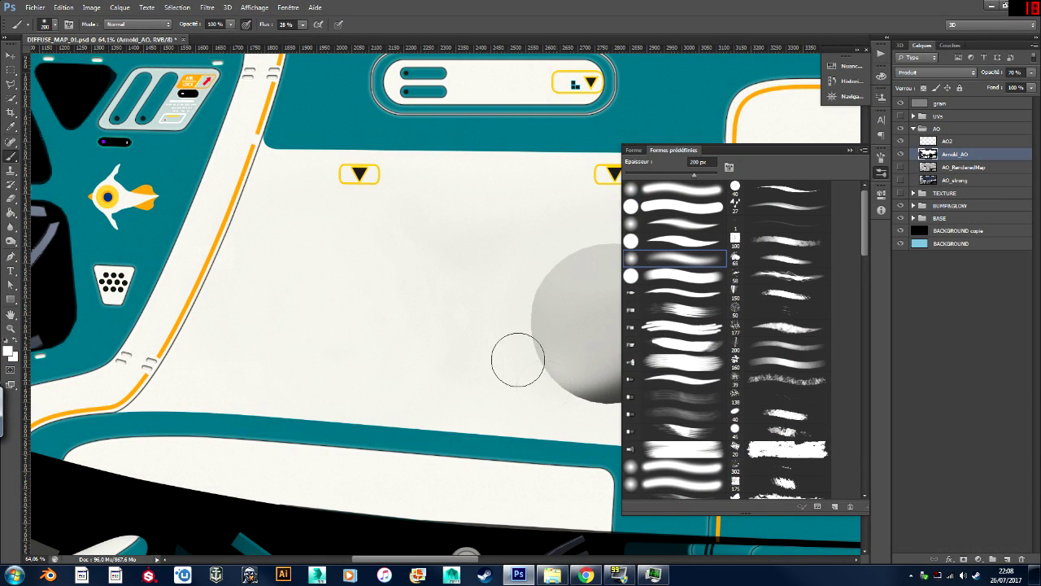
# Return to the texture in Photoshop, close the brush presets and lighten the right circle with a 150 px brush.
pyautogui.click(848, 149)
pyautogui.scroll(-1, 265, 379)
pyautogui.keyDown('alt'); pyautogui.scroll(-3, 265, 381); pyautogui.keyUp('alt')
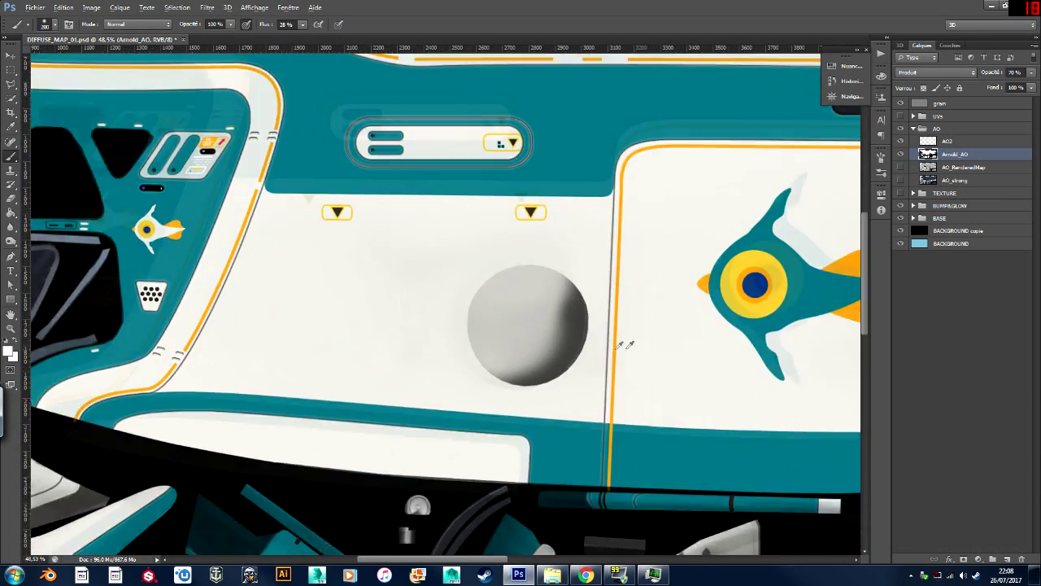
pyautogui.keyDown('alt'); pyautogui.scroll(4, 616, 350); pyautogui.keyUp('alt')
pyautogui.press('[')
pyautogui.press('[')
pyautogui.moveTo(499, 411)
pyautogui.mouseDown()
pyautogui.moveTo(554, 349)
pyautogui.moveTo(548, 299)
pyautogui.moveTo(506, 335)
pyautogui.mouseUp()
# Hide the guides and set the brush to 125 px for the remaining grey circle.
pyautogui.keyDown('alt'); pyautogui.scroll(-5, 506, 335); pyautogui.keyUp('alt')
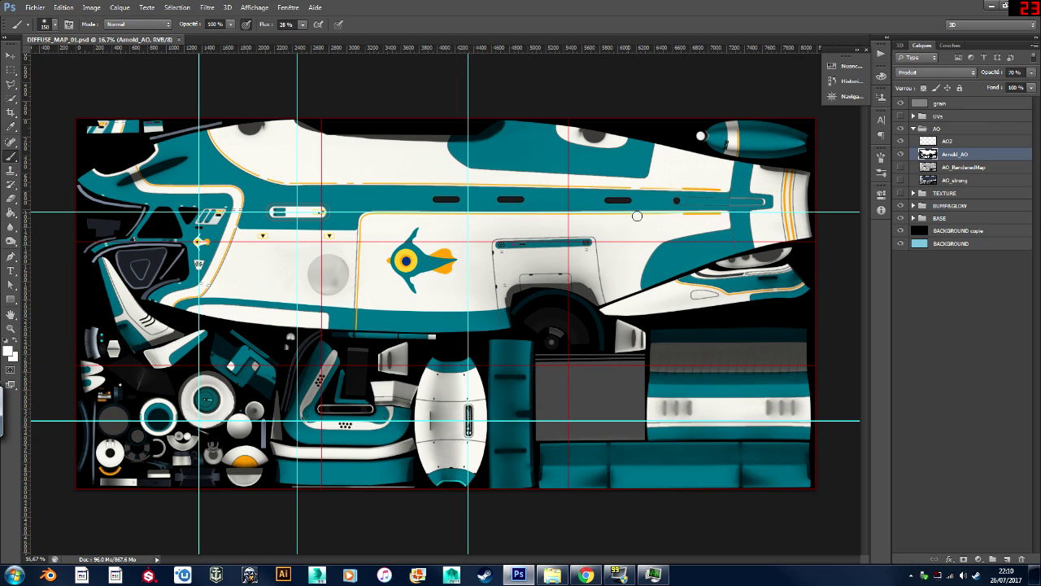
pyautogui.hotkey('ctrl', 'h')
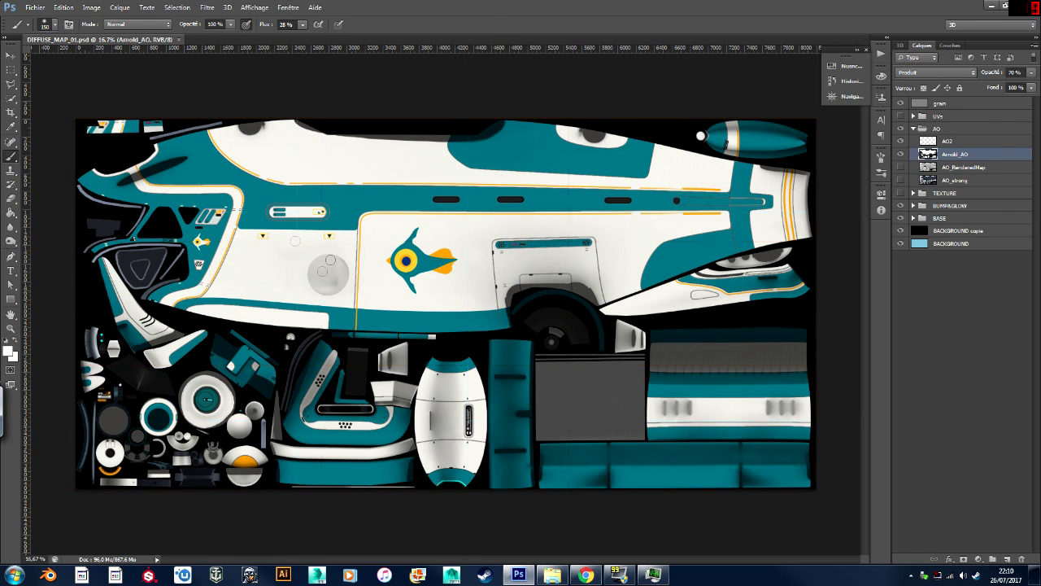
pyautogui.keyDown('ctrl'); pyautogui.moveTo(298, 291); pyautogui.dragTo(323, 299); pyautogui.keyUp('ctrl')
pyautogui.press('[')
pyautogui.press('[')
pyautogui.press('[')
pyautogui.press('[')
pyautogui.press('[')
pyautogui.press('[')
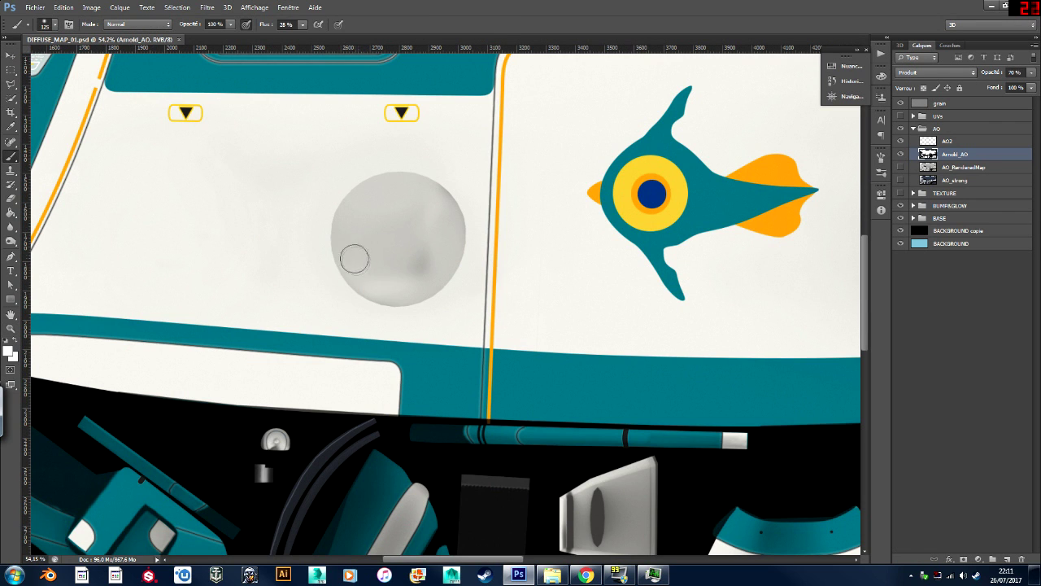
# Paint out the remaining grey circle on Arnold_AO, enlarge the brush to 150 px and sample the surrounding white.
pyautogui.moveTo(366, 237)
pyautogui.mouseDown()
pyautogui.moveTo(407, 217)
pyautogui.moveTo(405, 244)
pyautogui.mouseUp()
pyautogui.moveTo(460, 224)
pyautogui.mouseDown()
pyautogui.moveTo(430, 291)
pyautogui.moveTo(360, 214)
pyautogui.moveTo(356, 275)
pyautogui.moveTo(418, 288)
pyautogui.moveTo(426, 214)
pyautogui.moveTo(355, 195)
pyautogui.moveTo(443, 300)
pyautogui.moveTo(382, 293)
pyautogui.moveTo(424, 257)
pyautogui.mouseUp()
pyautogui.press(']')
pyautogui.press(']')
pyautogui.press(']')
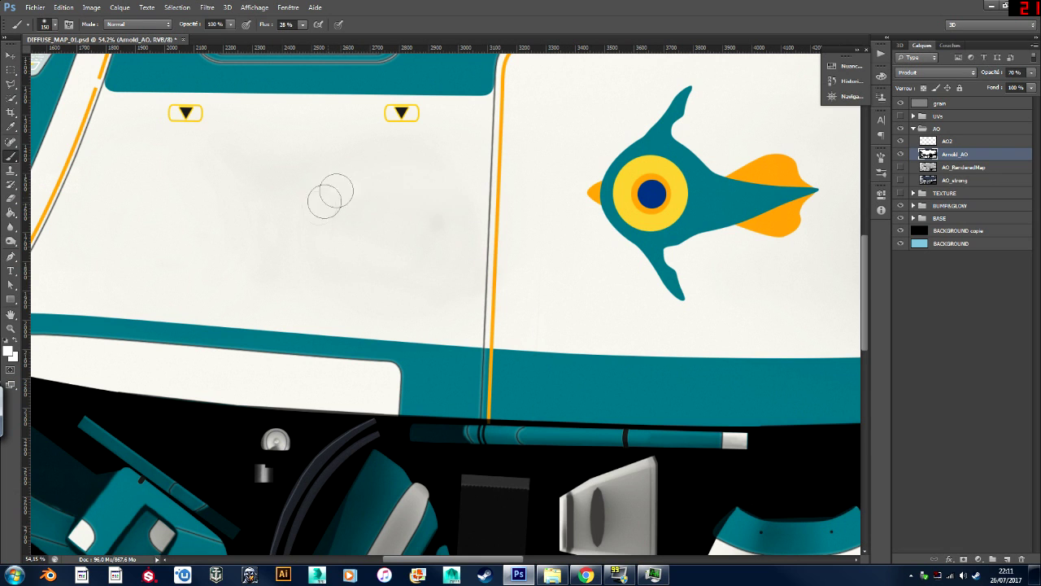
pyautogui.keyDown('alt'); pyautogui.click(300, 254); pyautogui.keyUp('alt')
# Examine the cleaned white panel and the dark ambient occlusion patches along the hull's upper edge.
pyautogui.keyDown('alt'); pyautogui.scroll(-3, 465, 309); pyautogui.keyUp('alt')
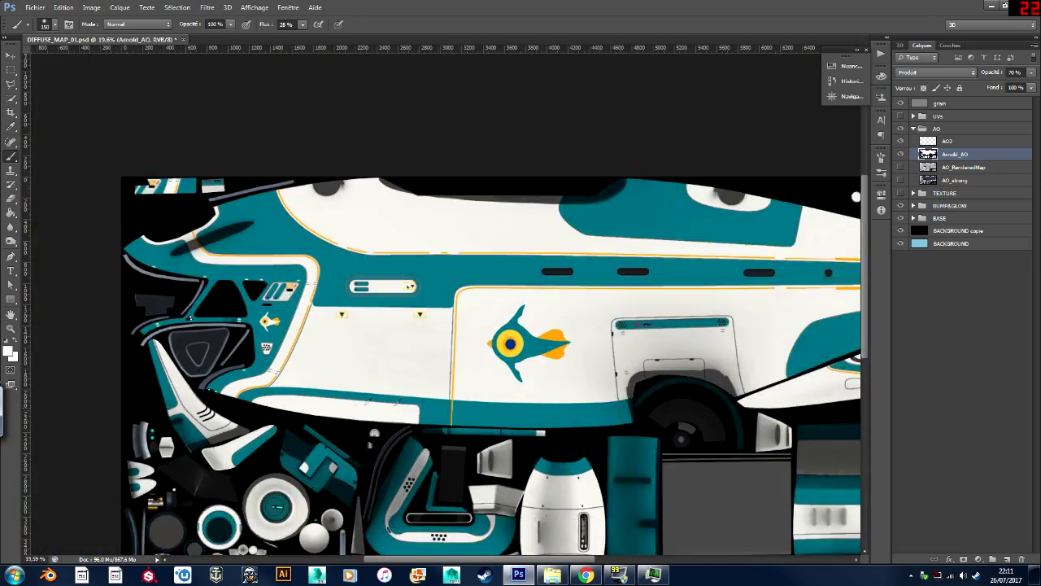
pyautogui.keyDown('alt'); pyautogui.scroll(2, 463, 349); pyautogui.keyUp('alt')
pyautogui.keyDown('alt'); pyautogui.scroll(-1, 334, 375); pyautogui.keyUp('alt')
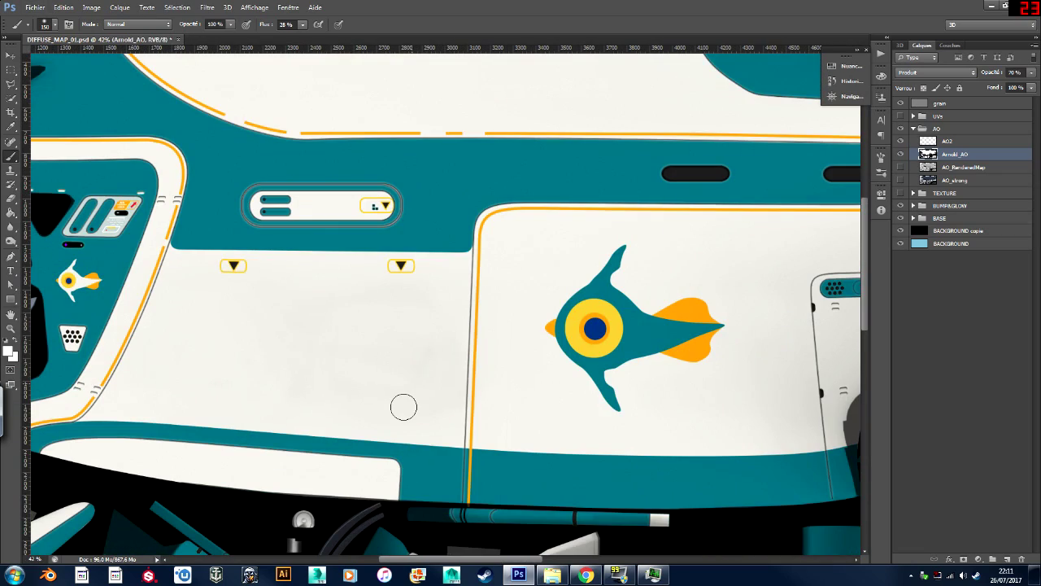
pyautogui.keyDown('alt'); pyautogui.scroll(6, 401, 411); pyautogui.keyUp('alt')
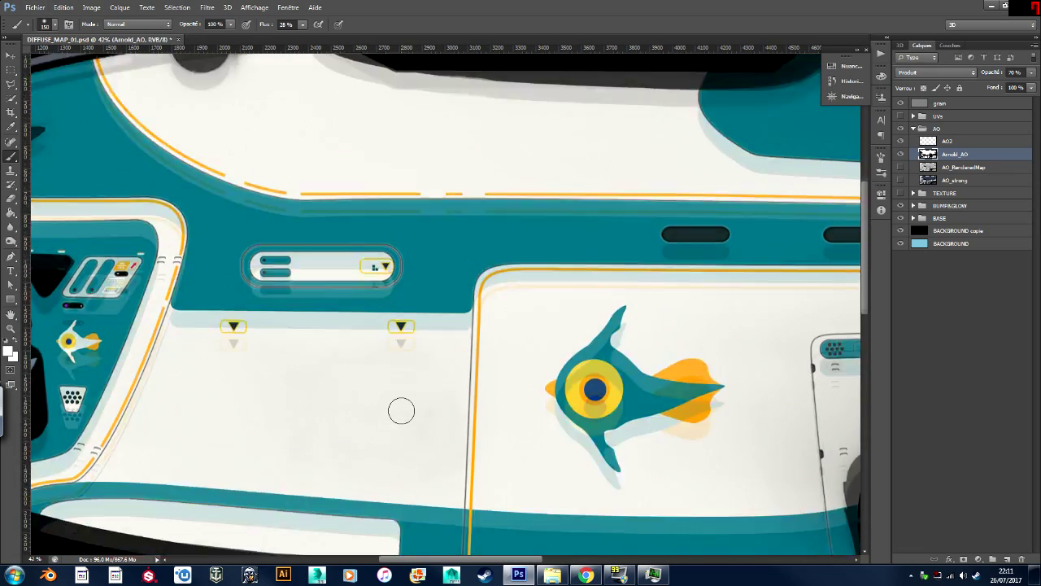
pyautogui.keyDown('alt'); pyautogui.scroll(-2, 488, 309); pyautogui.keyUp('alt')
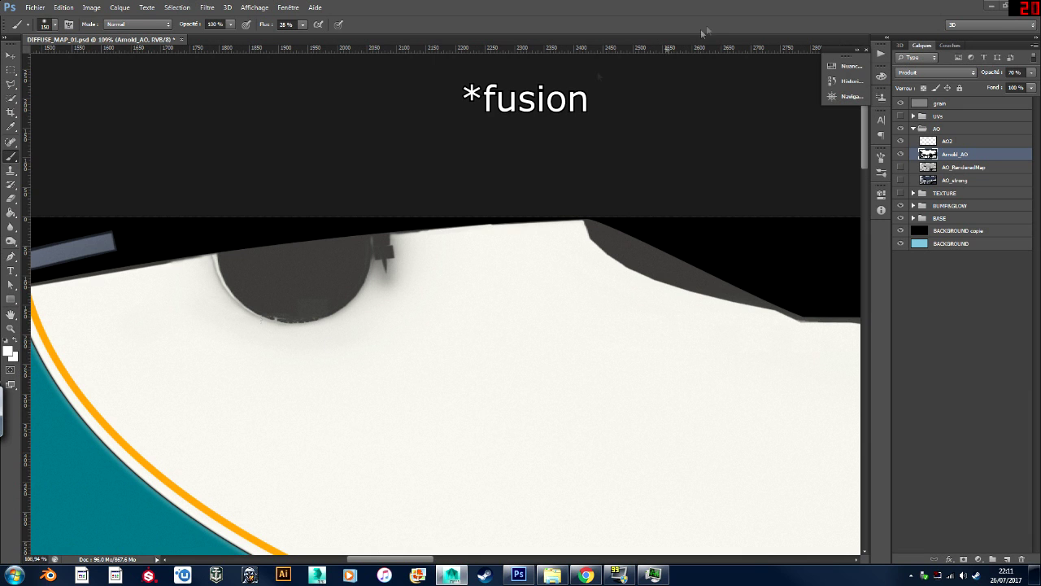
pyautogui.keyDown('alt'); pyautogui.scroll(-6, 302, 325); pyautogui.keyUp('alt')
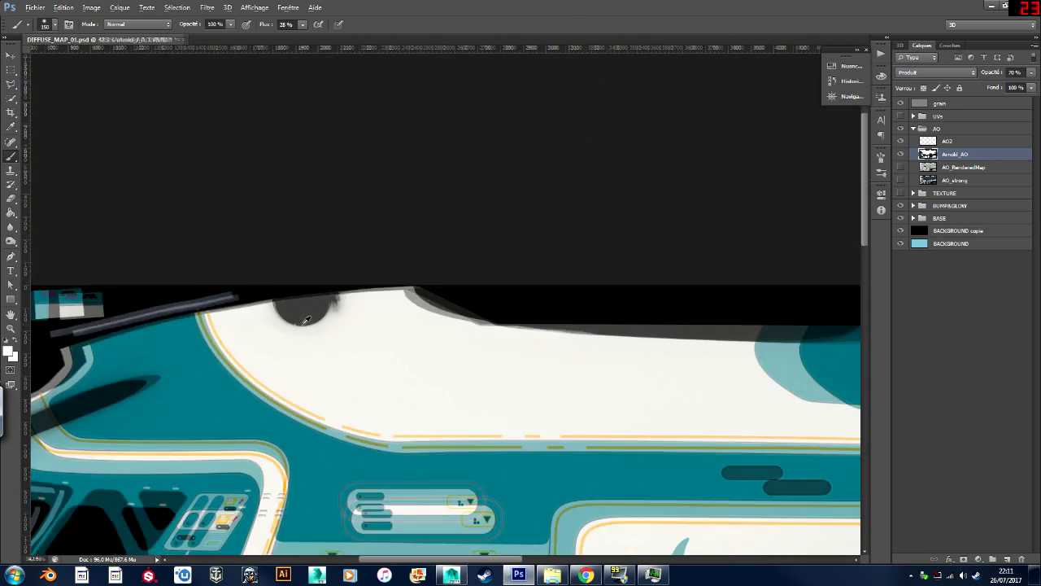
pyautogui.keyDown('alt'); pyautogui.scroll(-2, 302, 325); pyautogui.keyUp('alt')
# Show the UVs layer group and examine the UV wireframe over the ship's nose area.
pyautogui.click(901, 115)
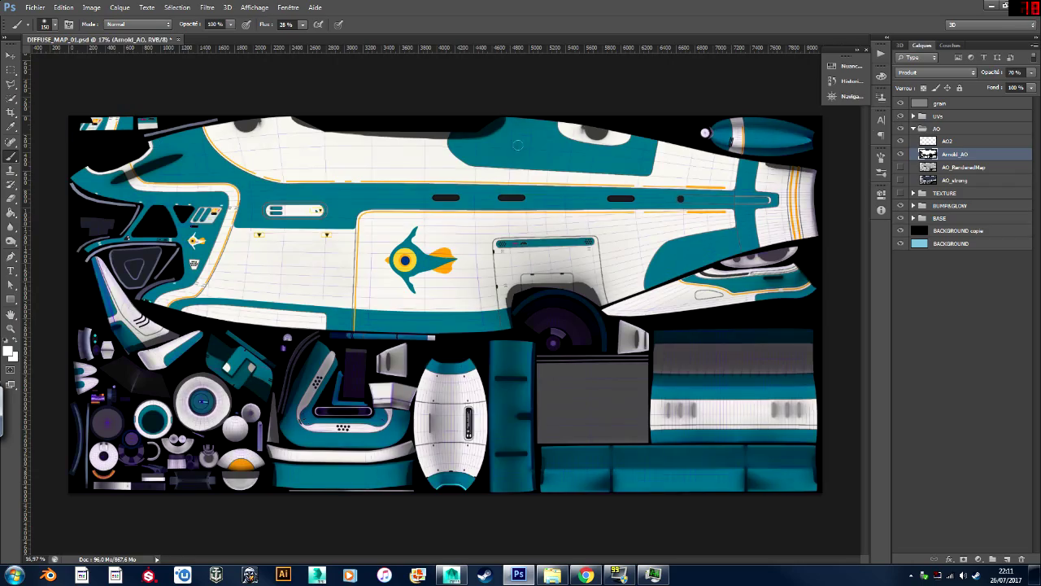
pyautogui.keyDown('alt'); pyautogui.scroll(6, 107, 143); pyautogui.keyUp('alt')
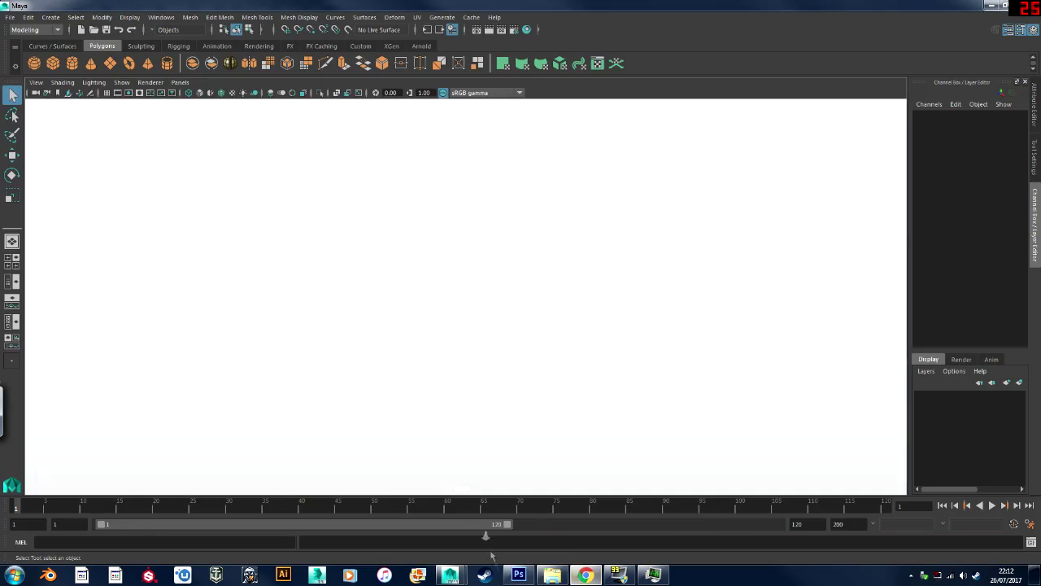
pyautogui.click(519, 574)
pyautogui.keyDown('alt'); pyautogui.scroll(-4, 266, 346); pyautogui.keyUp('alt')
pyautogui.keyDown('alt'); pyautogui.scroll(2, 136, 279); pyautogui.keyUp('alt')
pyautogui.press('v')
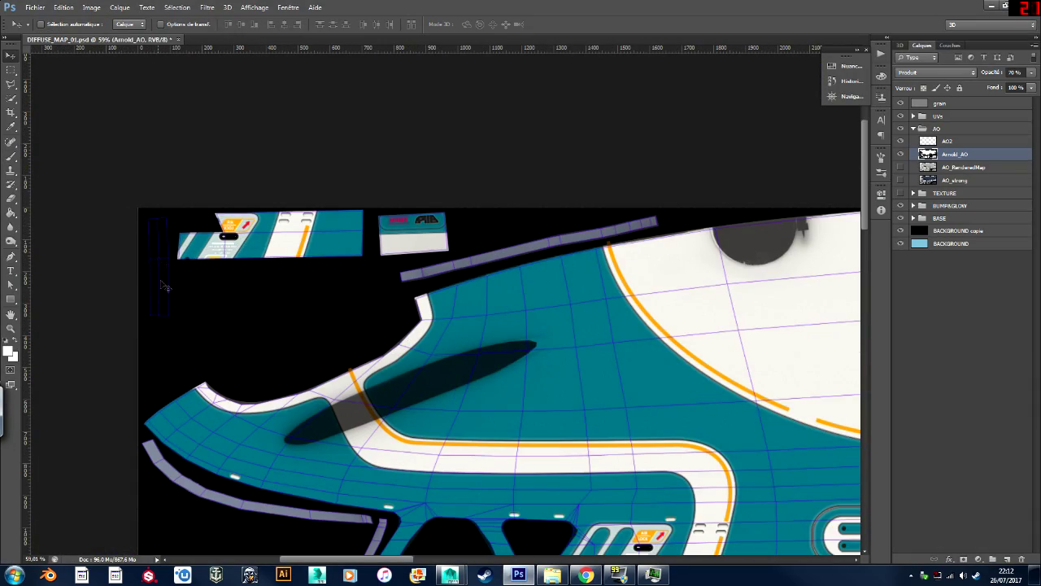
# Switch to Maya, load the recent Project_The_Atlas project and open the scene Model_TheAtlas_016.ma.
pyautogui.click(450, 574)
pyautogui.click(9, 17)
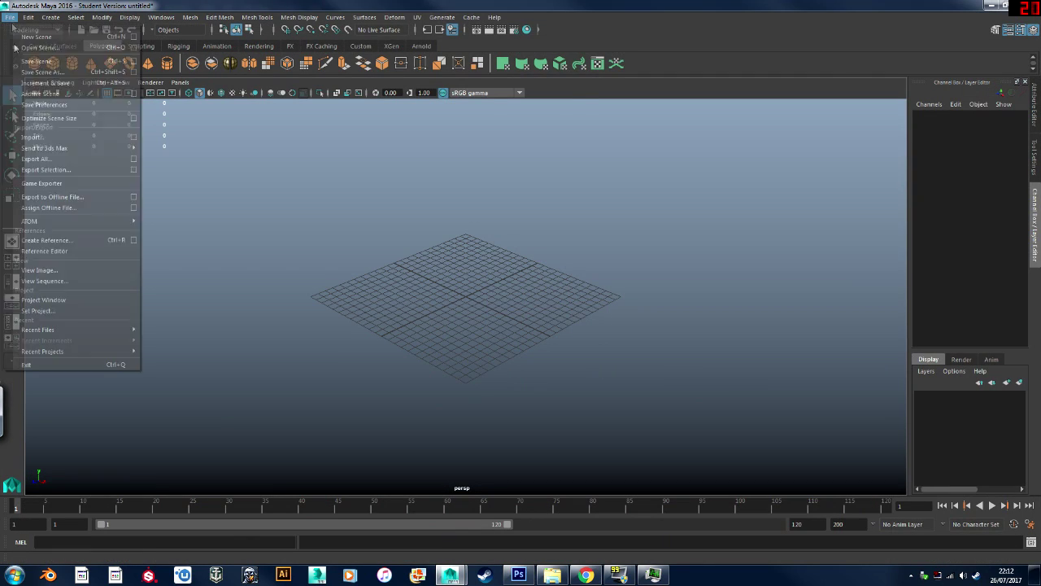
pyautogui.moveTo(82, 351)
pyautogui.click(179, 353)
pyautogui.hotkey('ctrl', 'o')
pyautogui.doubleClick(574, 304)
pyautogui.click(513, 290)
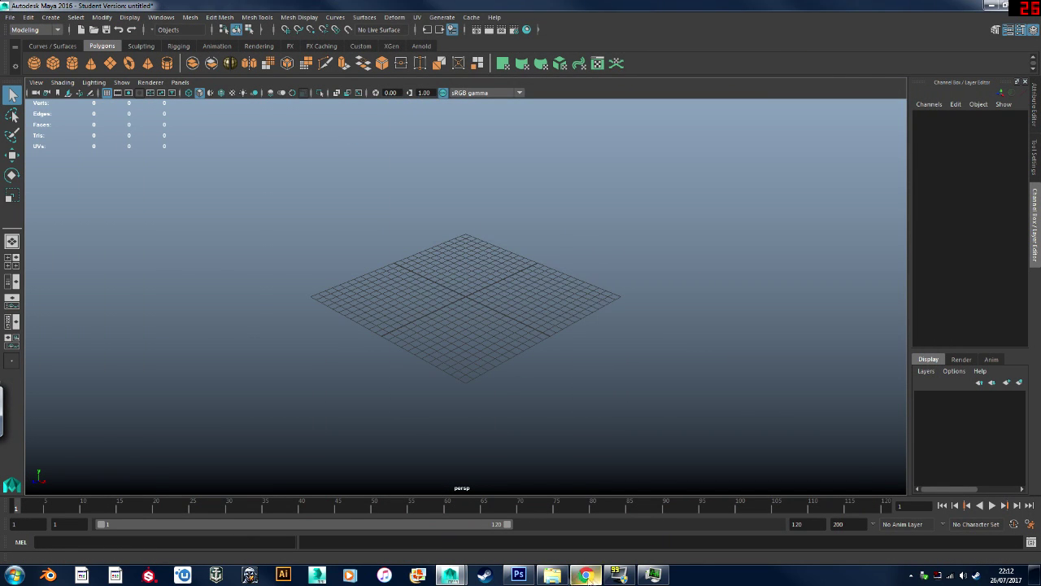
# Switch to Photoshop and examine the whole DIFFUSE_MAP_01 texture layout with its UV wireframe.
pyautogui.click(519, 575)
pyautogui.keyDown('alt'); pyautogui.scroll(-11, 130, 226); pyautogui.keyUp('alt')
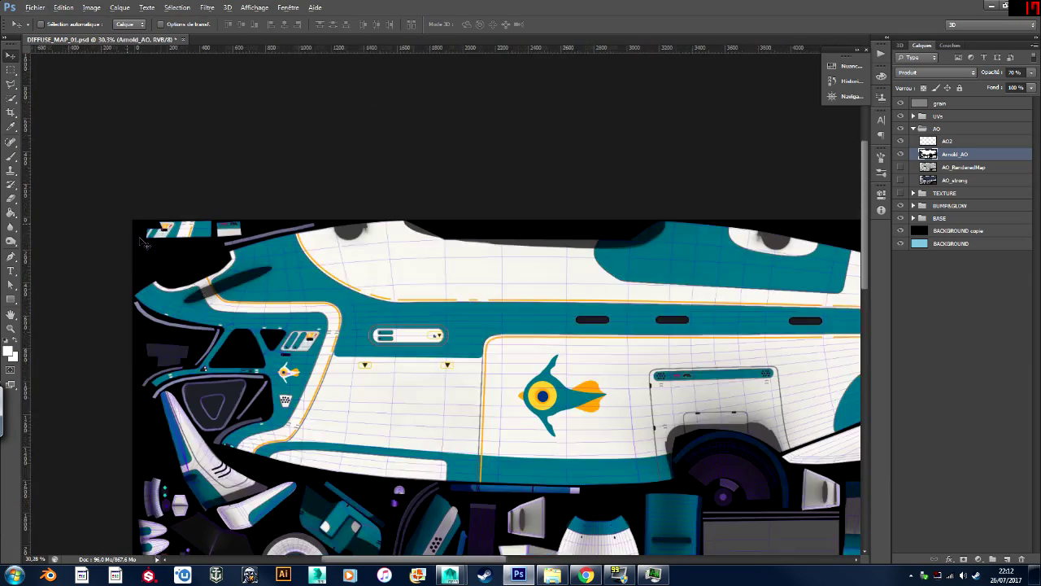
pyautogui.scroll(-4, 130, 225)
pyautogui.keyDown('alt'); pyautogui.scroll(-2, 130, 225); pyautogui.keyUp('alt')
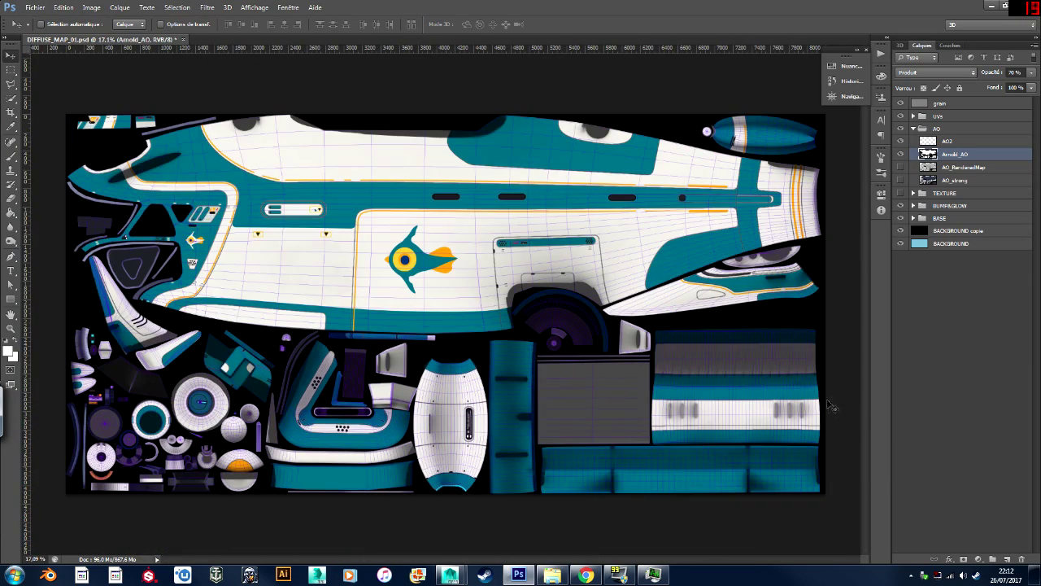
# Switch to Maya and examine the textured ship's side, from the round hull pods to the fish emblem and panel lines.
pyautogui.click(450, 574)
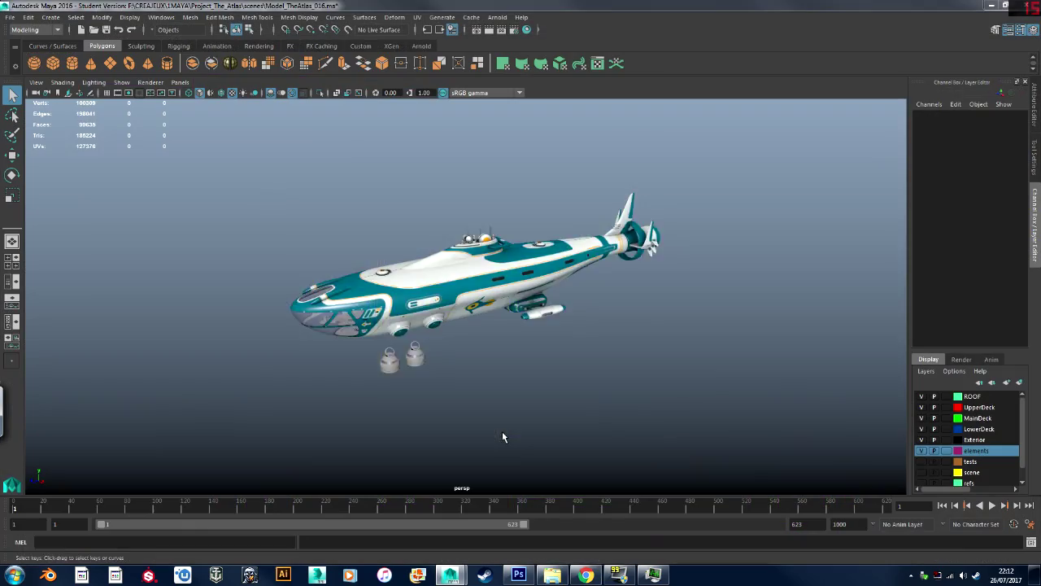
pyautogui.scroll(-3, 502, 437)
pyautogui.scroll(8, 481, 367)
pyautogui.keyDown('alt'); pyautogui.moveTo(481, 367); pyautogui.dragTo(448, 358); pyautogui.keyUp('alt')
pyautogui.scroll(3, 390, 325)
pyautogui.keyDown('alt'); pyautogui.moveTo(268, 252); pyautogui.dragTo(434, 365, button='middle'); pyautogui.keyUp('alt')
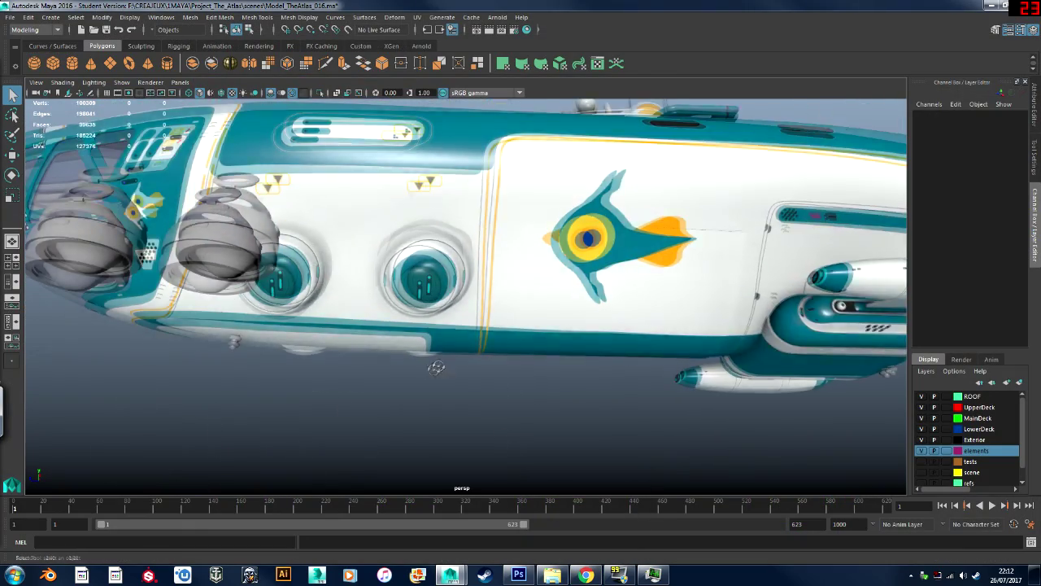
pyautogui.scroll(6, 434, 366)
pyautogui.keyDown('alt'); pyautogui.moveTo(435, 366); pyautogui.dragTo(309, 333); pyautogui.keyUp('alt')
pyautogui.click(290, 327)
pyautogui.keyDown('alt'); pyautogui.moveTo(284, 327); pyautogui.dragTo(603, 352, button='middle'); pyautogui.keyUp('alt')
pyautogui.scroll(4, 366, 333)
pyautogui.click(329, 336)
pyautogui.keyDown('alt'); pyautogui.moveTo(330, 335); pyautogui.dragTo(383, 353); pyautogui.keyUp('alt')
pyautogui.click(655, 342)
pyautogui.keyDown('alt'); pyautogui.moveTo(657, 342); pyautogui.dragTo(610, 340); pyautogui.keyUp('alt')
pyautogui.click(587, 256)
pyautogui.scroll(-3, 586, 293)
# Select the MAIN_BODY2 hull and inspect its surface around the round hatch from above.
pyautogui.moveTo(473, 360)
pyautogui.keyDown('alt'); pyautogui.mouseDown()
pyautogui.moveTo(486, 372)
pyautogui.moveTo(363, 274)
pyautogui.mouseUp(); pyautogui.keyUp('alt')
pyautogui.click(244, 158)
pyautogui.keyDown('alt'); pyautogui.moveTo(244, 254); pyautogui.dragTo(385, 201, button='middle'); pyautogui.keyUp('alt')
pyautogui.scroll(2, 385, 201)
pyautogui.scroll(3, 385, 200)
pyautogui.moveTo(163, 252)
pyautogui.keyDown('alt'); pyautogui.mouseDown(button='middle')
pyautogui.moveTo(551, 279)
pyautogui.moveTo(518, 271)
pyautogui.mouseUp(button='middle'); pyautogui.keyUp('alt')
pyautogui.moveTo(643, 303)
pyautogui.keyDown('alt'); pyautogui.mouseDown(button='middle')
pyautogui.moveTo(263, 251)
pyautogui.moveTo(159, 248)
pyautogui.mouseUp(button='middle'); pyautogui.keyUp('alt')
pyautogui.keyDown('alt'); pyautogui.moveTo(802, 337); pyautogui.dragTo(634, 330, button='middle'); pyautogui.keyUp('alt')
pyautogui.scroll(2, 619, 327)
pyautogui.click(572, 318)
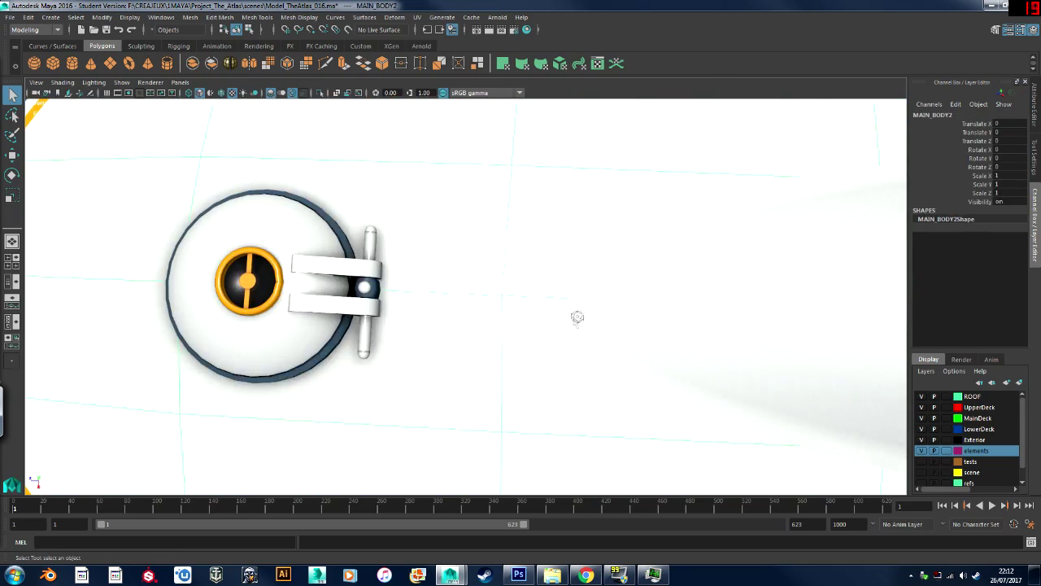
# Frame the front hatch's hinge part and inspect the white hull surface beside it at close range.
pyautogui.click(358, 303)
pyautogui.press('f')
pyautogui.scroll(-4, 409, 279)
pyautogui.keyDown('alt'); pyautogui.moveTo(410, 279); pyautogui.dragTo(556, 200); pyautogui.keyUp('alt')
pyautogui.keyDown('alt'); pyautogui.moveTo(556, 200); pyautogui.dragTo(451, 354, button='middle'); pyautogui.keyUp('alt')
pyautogui.moveTo(452, 354)
pyautogui.keyDown('alt'); pyautogui.mouseDown()
pyautogui.moveTo(504, 299)
pyautogui.moveTo(433, 315)
pyautogui.mouseUp(); pyautogui.keyUp('alt')
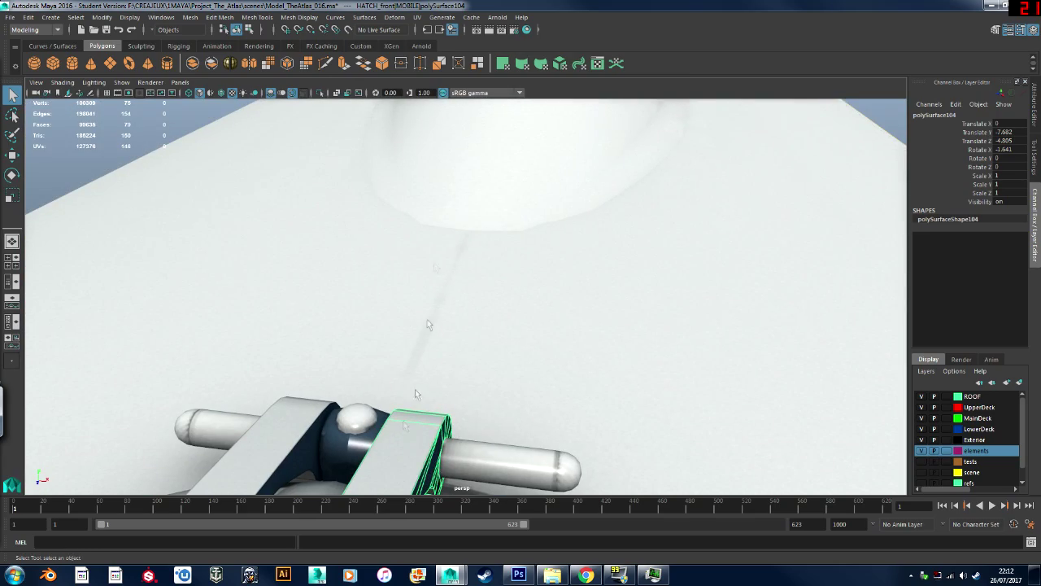
# Switch to Photoshop and brush white on Arnold_AO along the dark patch at the hull's upper edge.
pyautogui.click(519, 575)
pyautogui.keyDown('alt'); pyautogui.scroll(-5, 423, 288); pyautogui.keyUp('alt')
pyautogui.keyDown('alt'); pyautogui.scroll(8, 362, 145); pyautogui.keyUp('alt')
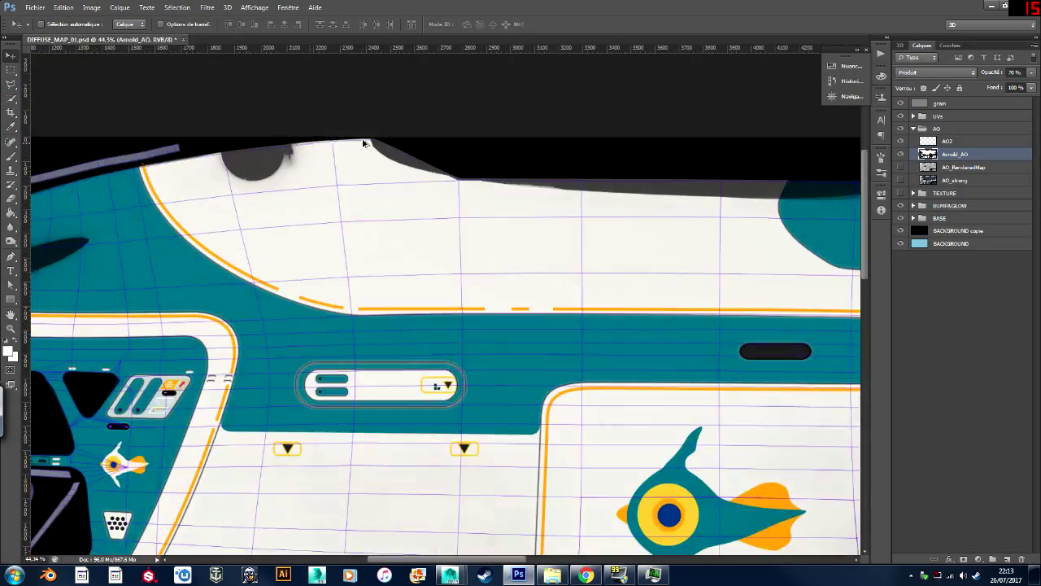
pyautogui.press('b')
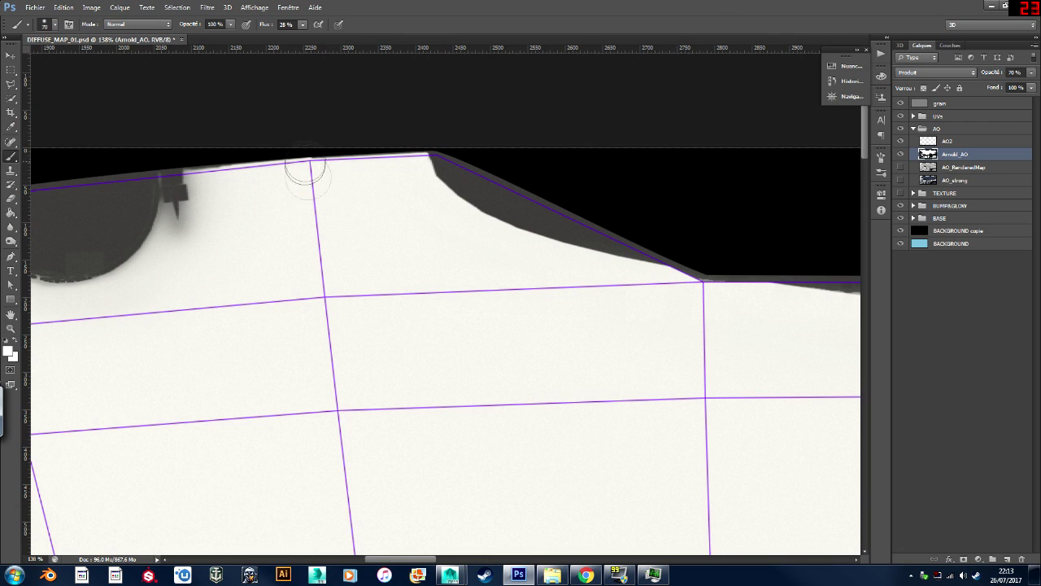
pyautogui.moveTo(404, 166)
pyautogui.mouseDown()
pyautogui.moveTo(553, 244)
pyautogui.moveTo(488, 207)
pyautogui.mouseUp()
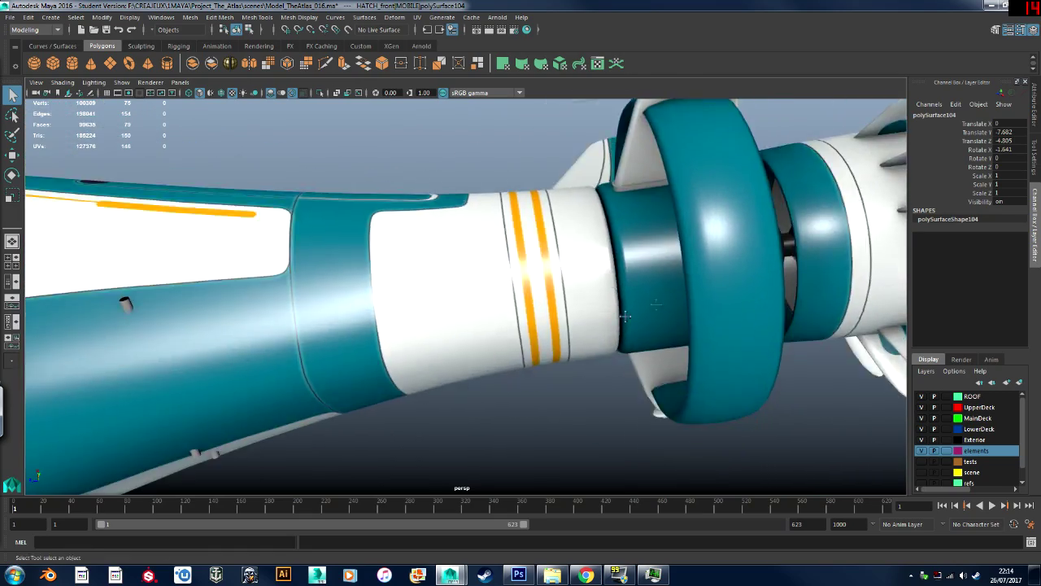
# Hide the UVs group and clone-stamp the left edge of the striped island's lower teal strip at 11% flow.
pyautogui.keyDown('alt'); pyautogui.moveTo(700, 349); pyautogui.dragTo(622, 350); pyautogui.keyUp('alt')
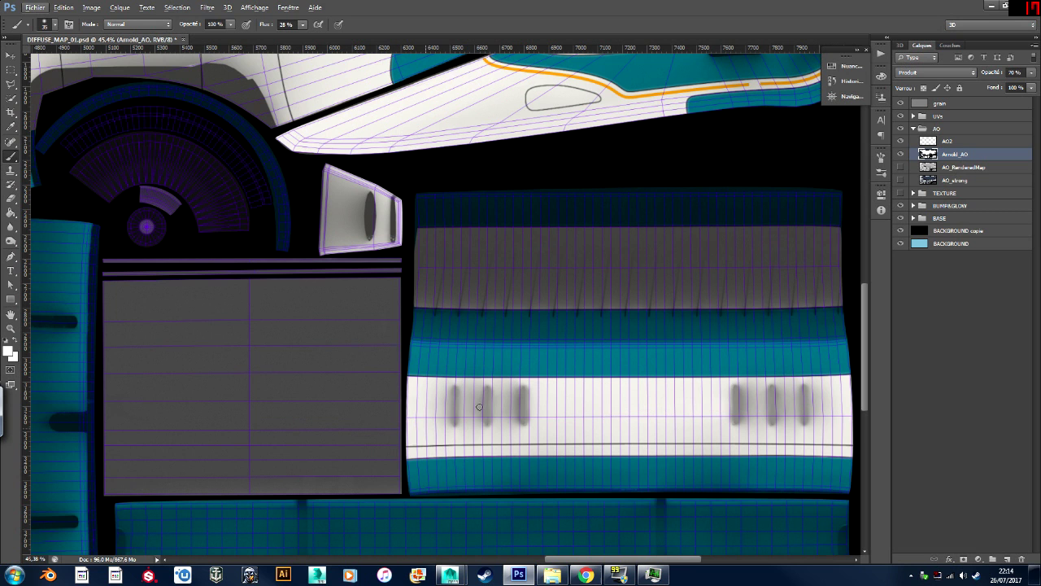
pyautogui.click(900, 118)
pyautogui.keyDown('alt'); pyautogui.scroll(7, 403, 494); pyautogui.keyUp('alt')
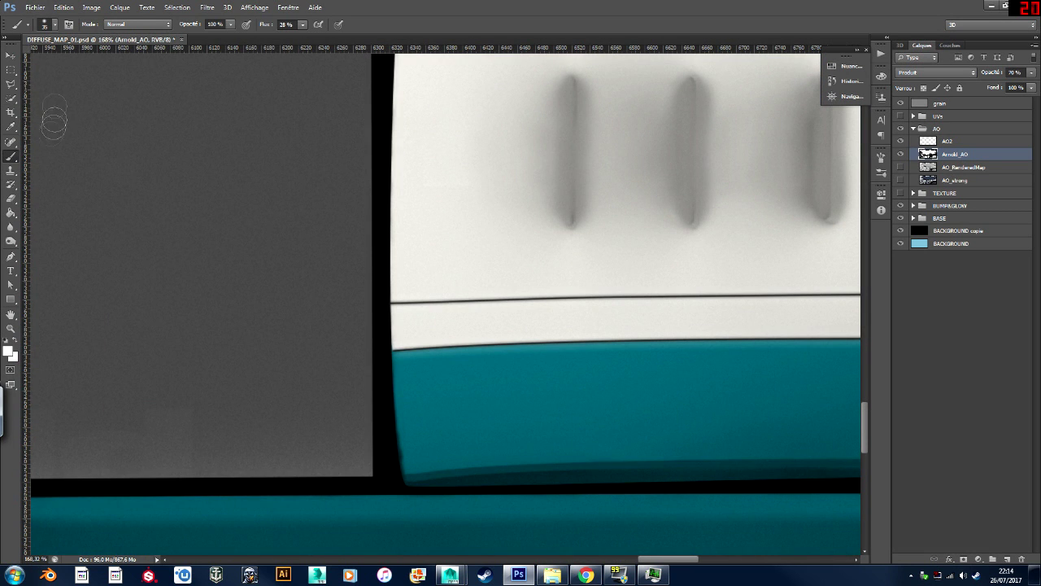
pyautogui.click(10, 169)
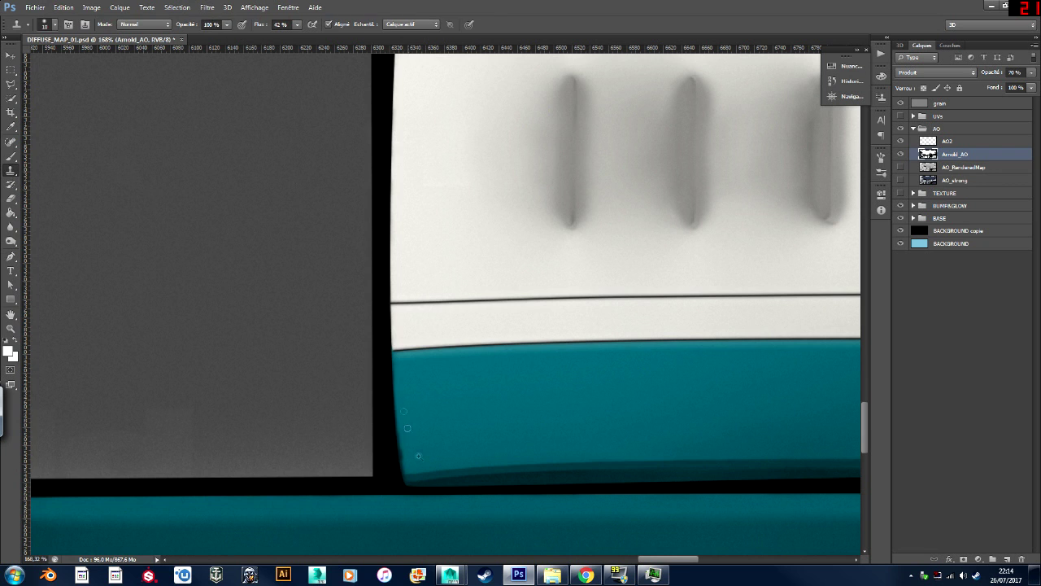
pyautogui.keyDown('alt'); pyautogui.scroll(5, 405, 405); pyautogui.keyUp('alt')
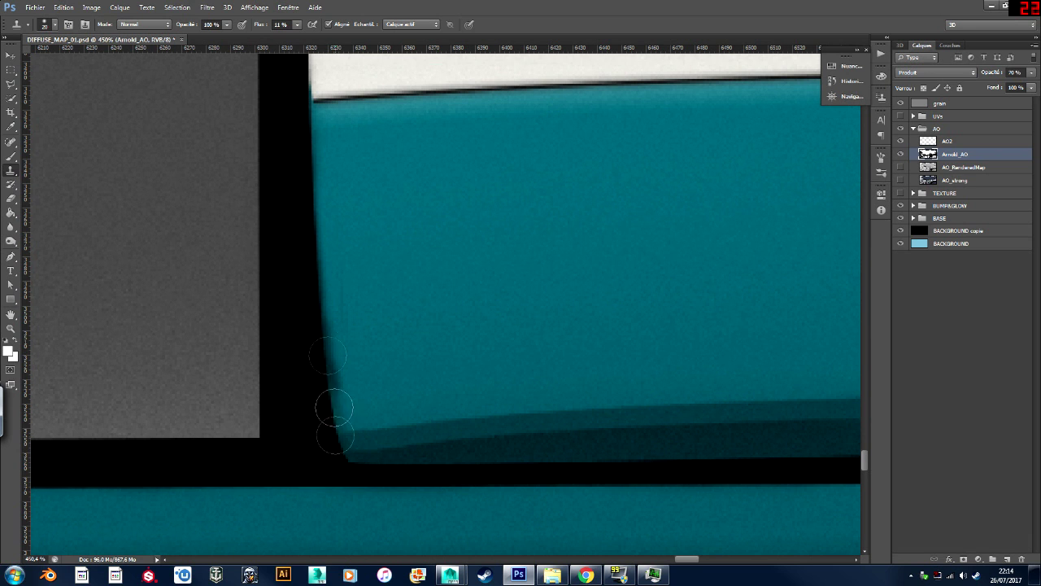
pyautogui.moveTo(316, 320); pyautogui.dragTo(346, 440)
pyautogui.moveTo(323, 330); pyautogui.dragTo(343, 457)
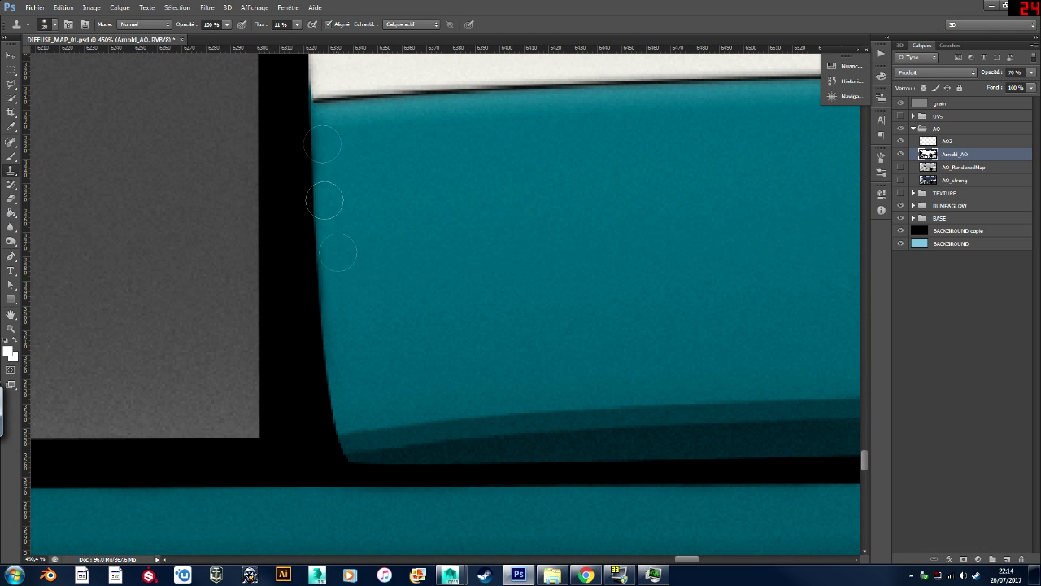
# Clean the dark shading along the left edge of the striped island's white band with the Clone Stamp.
pyautogui.moveTo(865, 460); pyautogui.dragTo(865, 446)
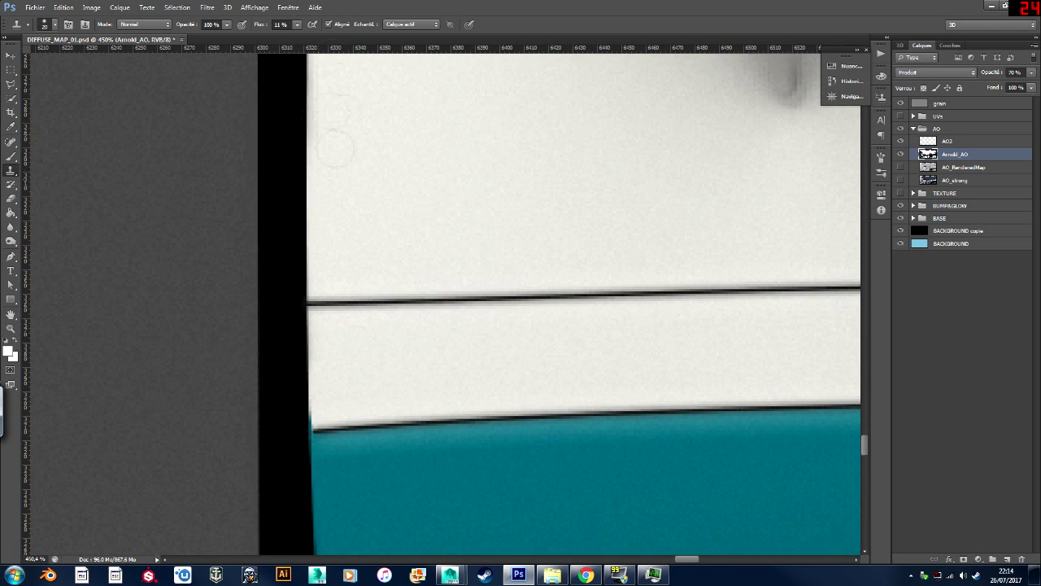
pyautogui.moveTo(864, 453); pyautogui.dragTo(865, 444)
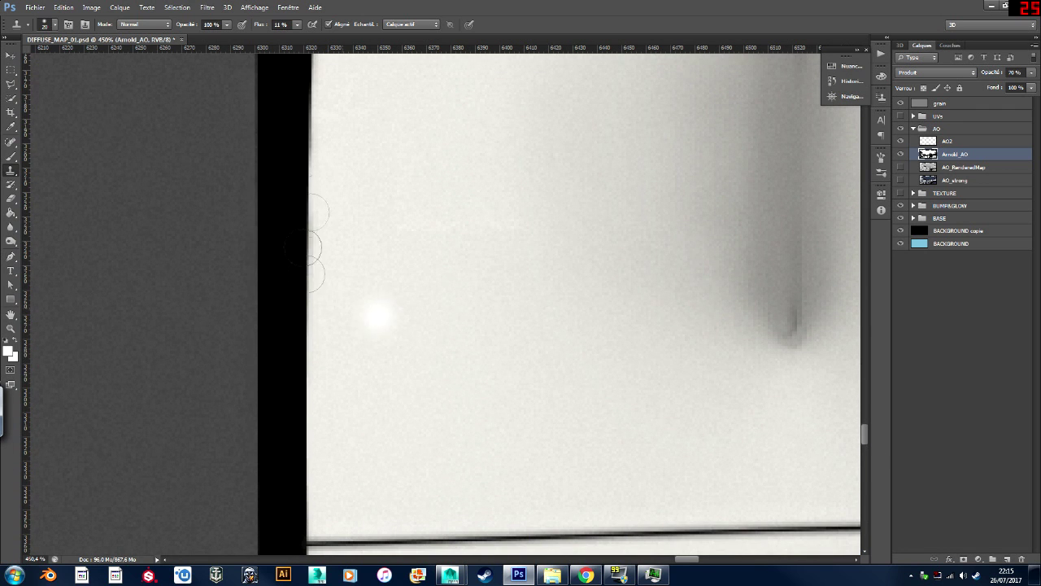
pyautogui.moveTo(866, 436); pyautogui.dragTo(866, 417)
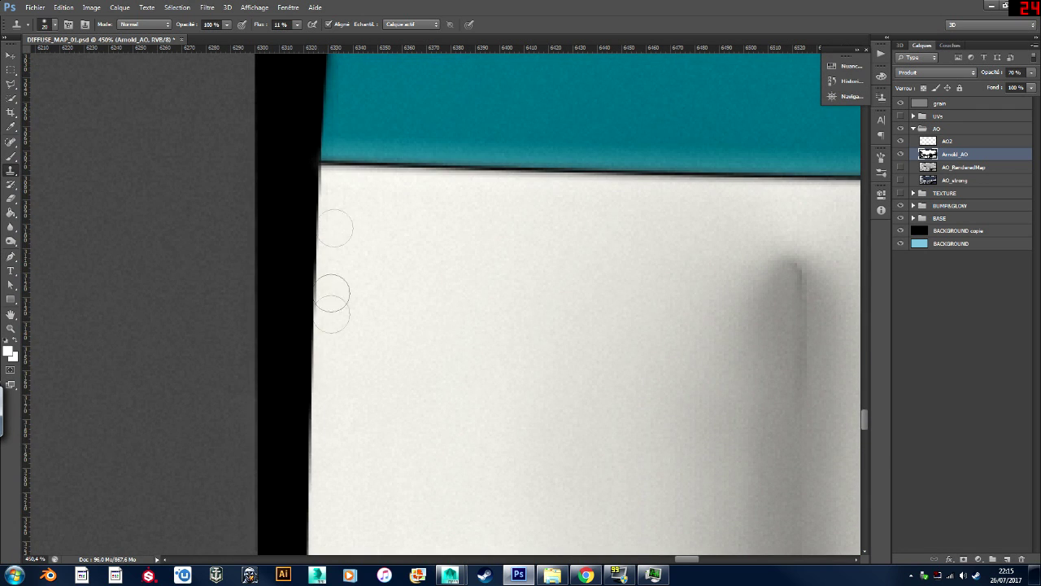
# Clone-stamp the left edge of the teal strip above the white band, undoing and repainting one stroke.
pyautogui.moveTo(865, 427); pyautogui.dragTo(865, 411)
pyautogui.moveTo(334, 440); pyautogui.dragTo(334, 321)
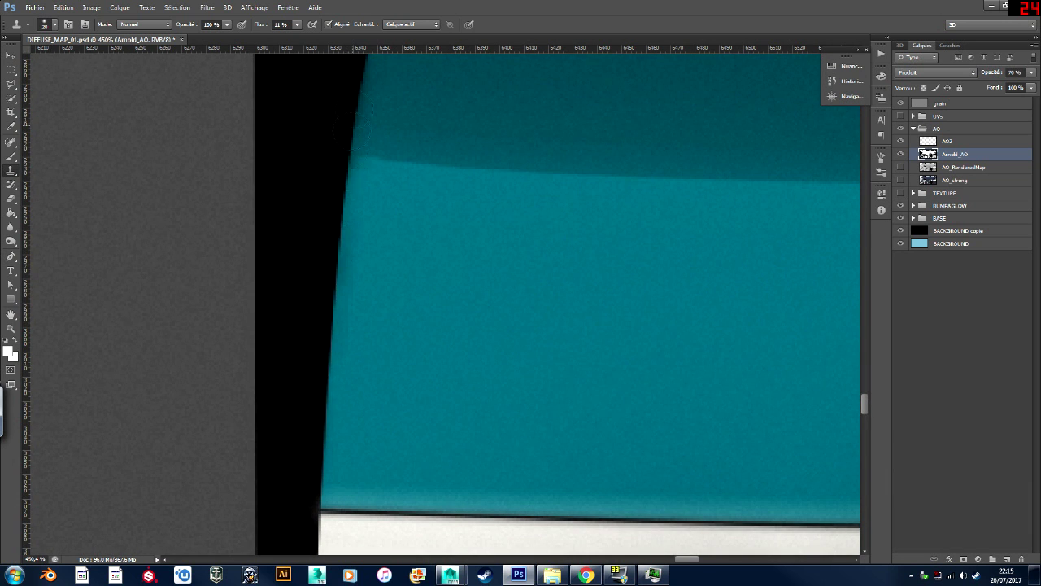
pyautogui.hotkey('ctrl', 'z')
pyautogui.moveTo(353, 154)
pyautogui.mouseDown()
pyautogui.moveTo(330, 325)
pyautogui.moveTo(352, 316)
pyautogui.mouseUp()
pyautogui.moveTo(865, 401); pyautogui.dragTo(866, 392)
# Clone-stamp the dark shading along the right edge of the striped island's lower teal strip.
pyautogui.press('z')
pyautogui.moveTo(382, 374); pyautogui.dragTo(353, 358)
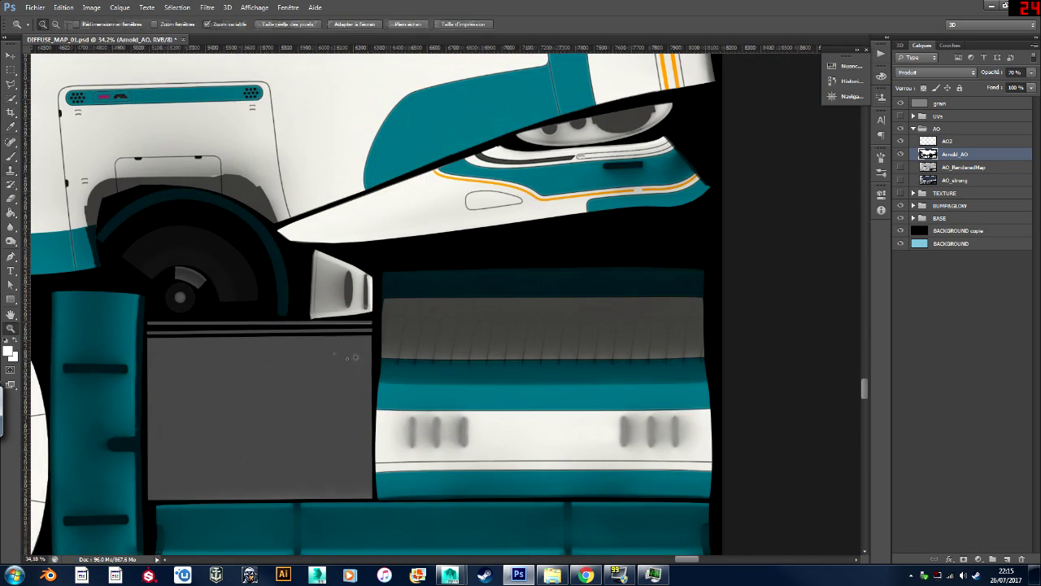
pyautogui.moveTo(742, 495); pyautogui.dragTo(782, 498)
pyautogui.press('s')
pyautogui.moveTo(484, 521)
pyautogui.mouseDown()
pyautogui.moveTo(502, 518)
pyautogui.moveTo(498, 436)
pyautogui.mouseUp()
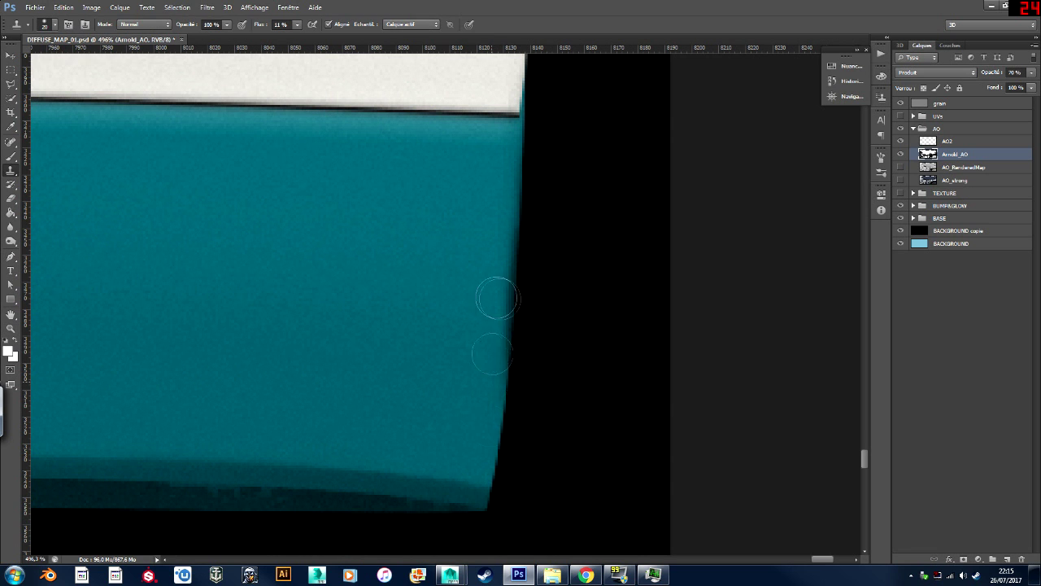
# Clone-stamp the dark shading along the right edge of the white band, working up to the upper teal strip.
pyautogui.scroll(5, 537, 404)
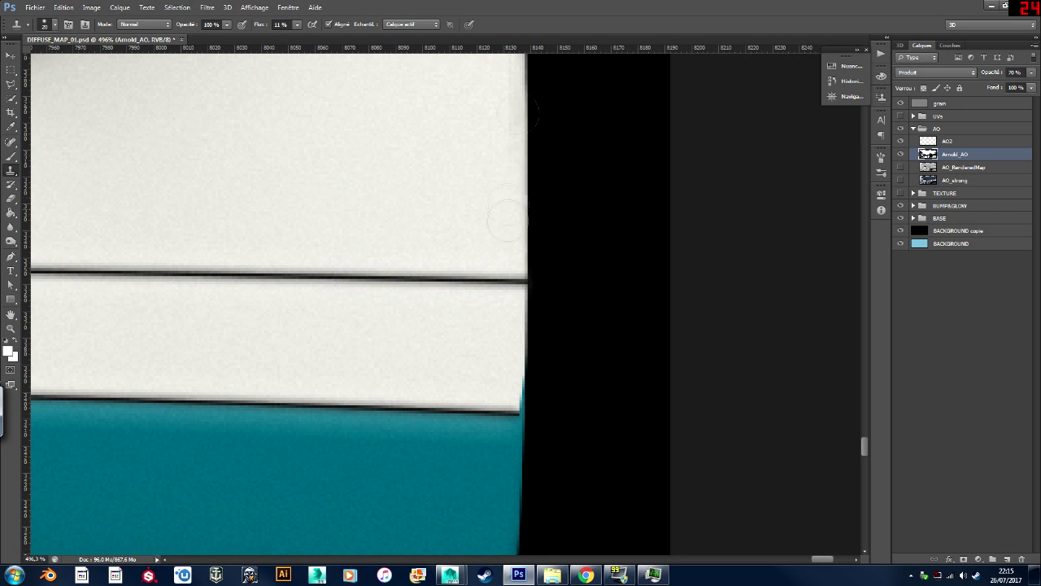
pyautogui.scroll(5, 864, 431)
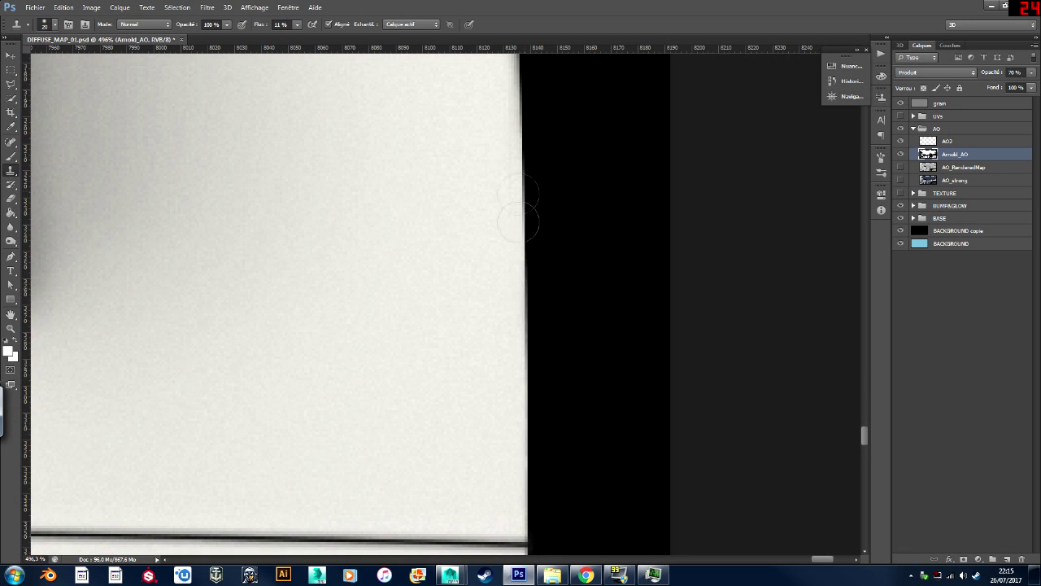
pyautogui.moveTo(866, 438); pyautogui.dragTo(866, 423)
pyautogui.moveTo(512, 406)
pyautogui.mouseDown()
pyautogui.moveTo(517, 267)
pyautogui.moveTo(486, 101)
pyautogui.mouseUp()
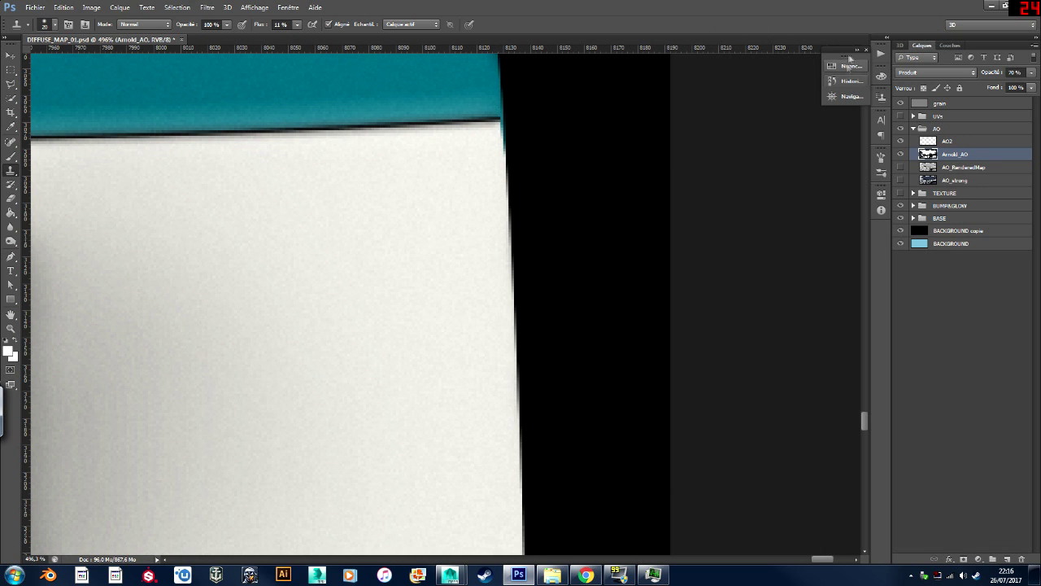
# Move the collapsed floating palette group clear of the canvas's vertical scrollbar.
pyautogui.click(857, 50)
pyautogui.click(957, 50)
pyautogui.moveTo(843, 50); pyautogui.dragTo(825, 67)
pyautogui.click(865, 50)
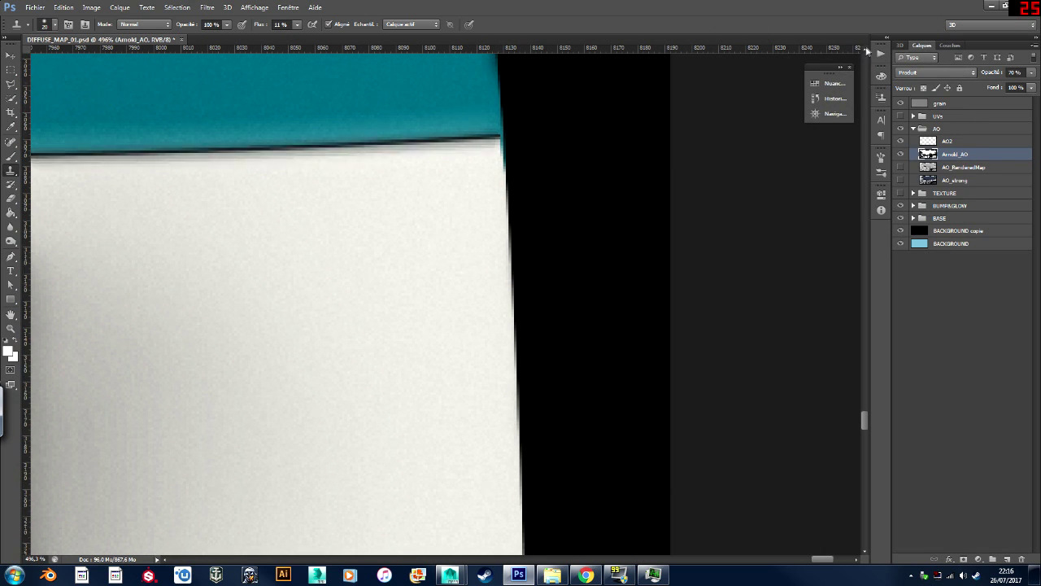
pyautogui.click(866, 49)
# Sample clean texture and clone-stamp the right edge of the teal strip above the white band.
pyautogui.keyDown('alt'); pyautogui.click(474, 229); pyautogui.keyUp('alt')
pyautogui.moveTo(865, 413); pyautogui.dragTo(865, 389)
pyautogui.keyDown('alt'); pyautogui.click(386, 243); pyautogui.keyUp('alt')
pyautogui.moveTo(459, 232); pyautogui.dragTo(473, 303)
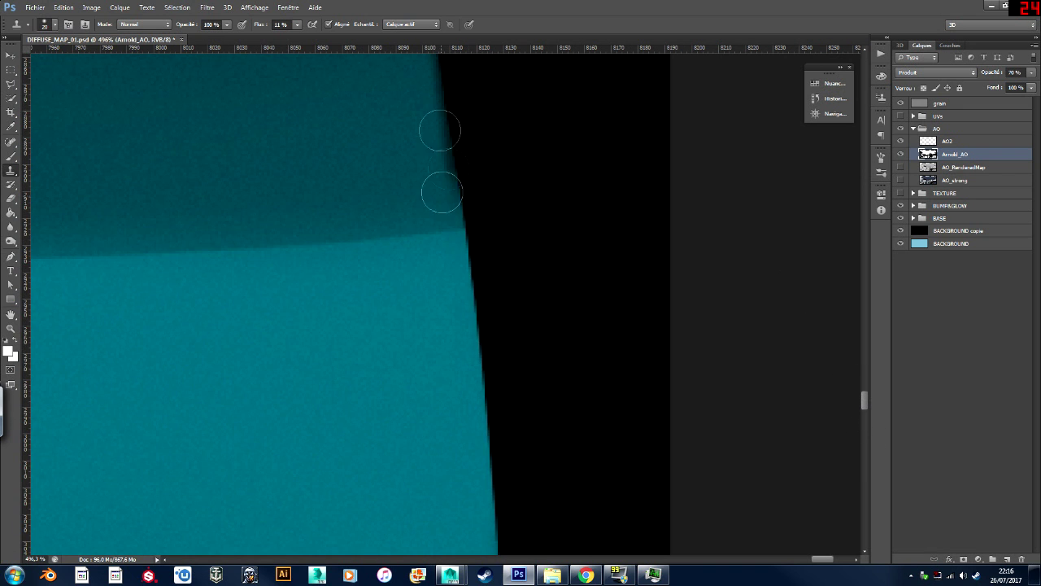
pyautogui.moveTo(865, 401); pyautogui.dragTo(865, 388)
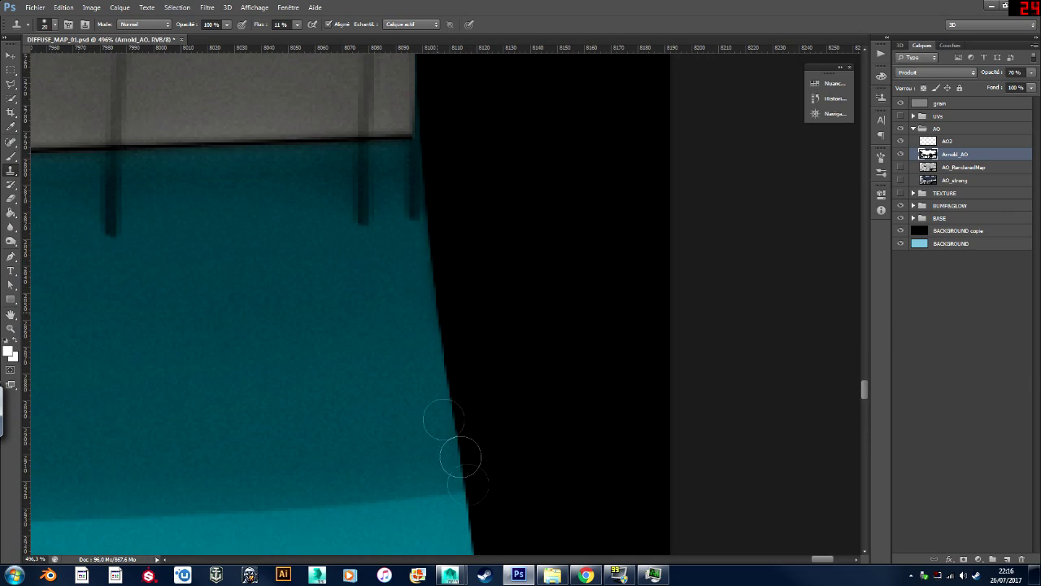
pyautogui.keyDown('alt'); pyautogui.scroll(-10, 494, 483); pyautogui.keyUp('alt')
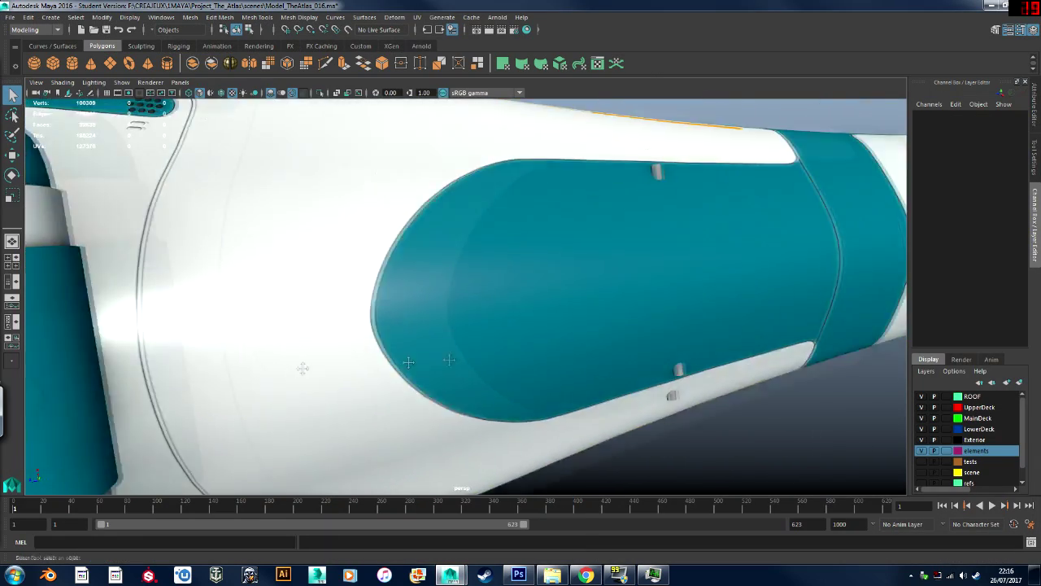
# Compare the rear hull's seam and rounded teal panel in Maya with the same area of the Photoshop texture.
pyautogui.keyDown('alt'); pyautogui.moveTo(408, 362); pyautogui.dragTo(449, 359, button='middle'); pyautogui.keyUp('alt')
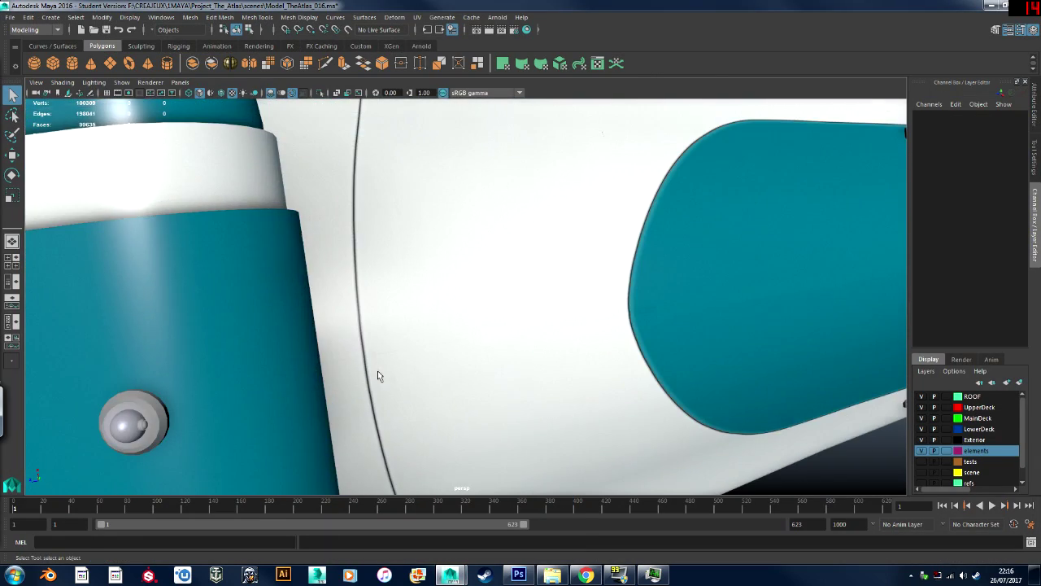
pyautogui.click(518, 576)
pyautogui.keyDown('alt'); pyautogui.scroll(5, 600, 281); pyautogui.keyUp('alt')
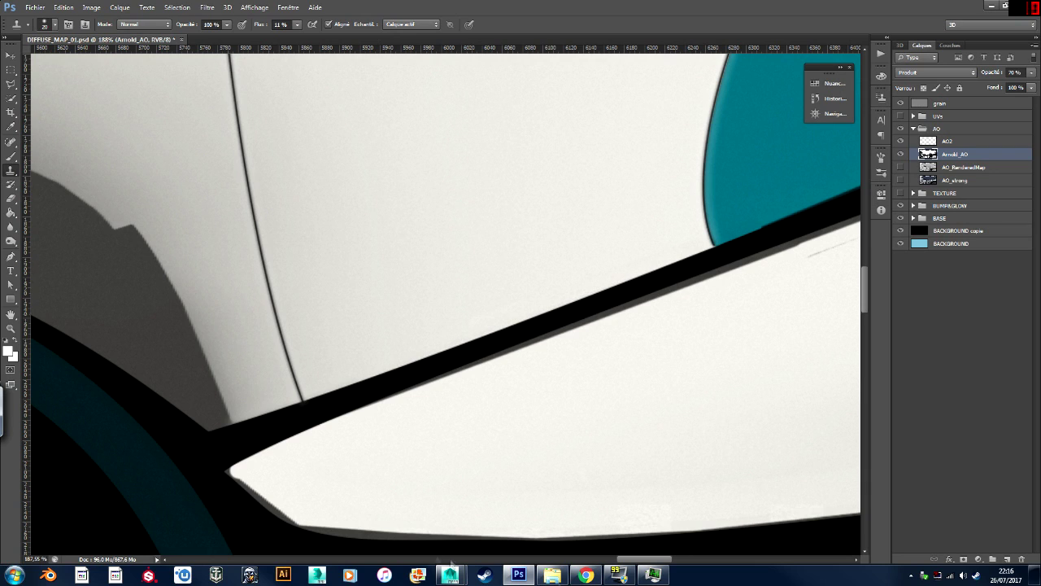
# Examine the underside around the engine pod in Maya, then its dark recess patch on the Photoshop texture.
pyautogui.moveTo(452, 569)
pyautogui.click(507, 512)
pyautogui.keyDown('alt'); pyautogui.moveTo(488, 366); pyautogui.dragTo(540, 404); pyautogui.keyUp('alt')
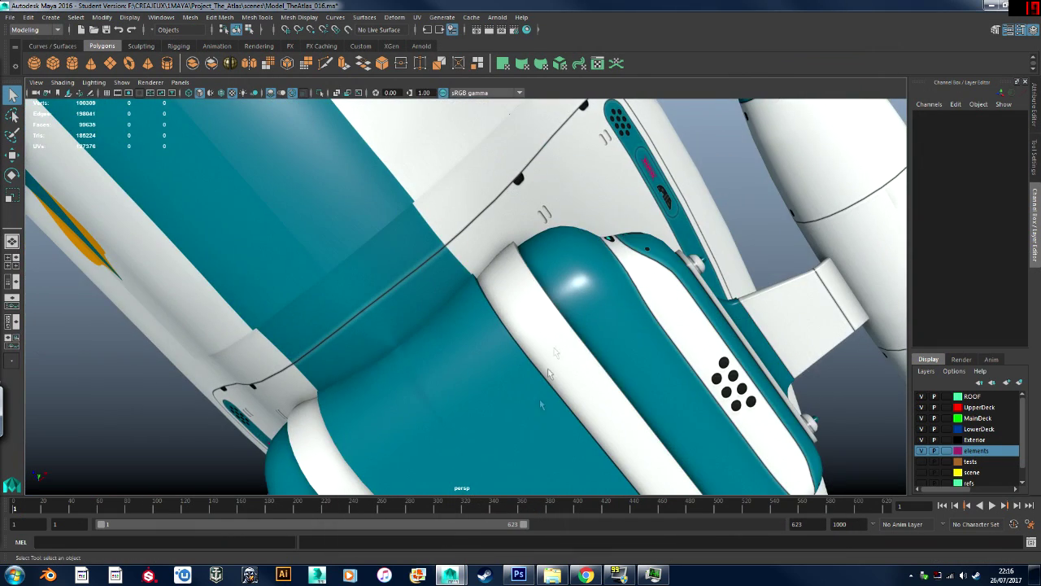
pyautogui.click(518, 574)
pyautogui.keyDown('alt'); pyautogui.scroll(-3, 491, 383); pyautogui.keyUp('alt')
pyautogui.keyDown('alt'); pyautogui.scroll(2, 491, 383); pyautogui.keyUp('alt')
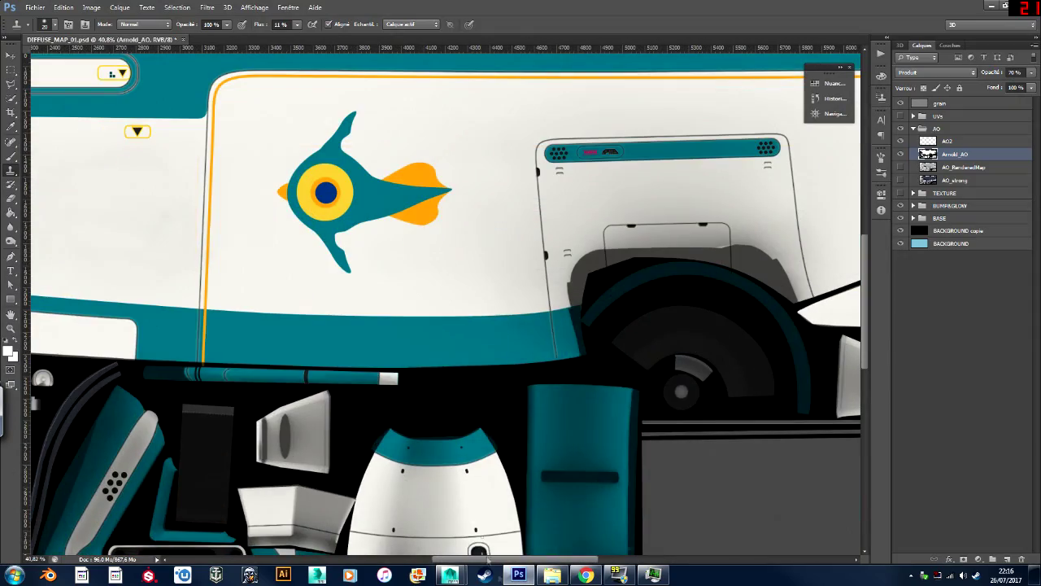
# Switch to Maya and delete an edge loop on the bay door mesh.
pyautogui.click(452, 575)
pyautogui.keyDown('alt'); pyautogui.moveTo(437, 379); pyautogui.dragTo(388, 375); pyautogui.keyUp('alt')
pyautogui.click(455, 389)
pyautogui.keyDown('alt'); pyautogui.moveTo(455, 389); pyautogui.dragTo(455, 456); pyautogui.keyUp('alt')
pyautogui.keyDown('alt'); pyautogui.moveTo(455, 311); pyautogui.dragTo(416, 169); pyautogui.keyUp('alt')
pyautogui.moveTo(431, 283); pyautogui.dragTo(430, 256, button='right')
pyautogui.doubleClick(417, 283)
pyautogui.hotkey('ctrl', 'Delete')
# Open the UV Editor to show the bay door's edges over the hull texture beside the fish emblem.
pyautogui.keyDown('alt'); pyautogui.moveTo(268, 299); pyautogui.dragTo(365, 283, button='middle'); pyautogui.keyUp('alt')
pyautogui.keyDown('alt'); pyautogui.moveTo(399, 239); pyautogui.dragTo(399, 254, button='middle'); pyautogui.keyUp('alt')
pyautogui.click(417, 18)
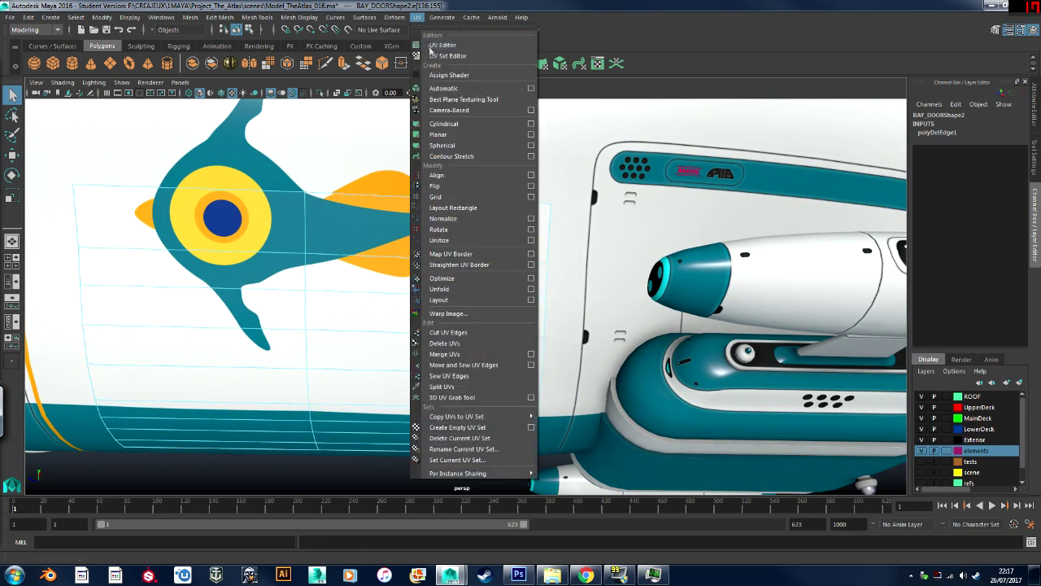
pyautogui.click(442, 45)
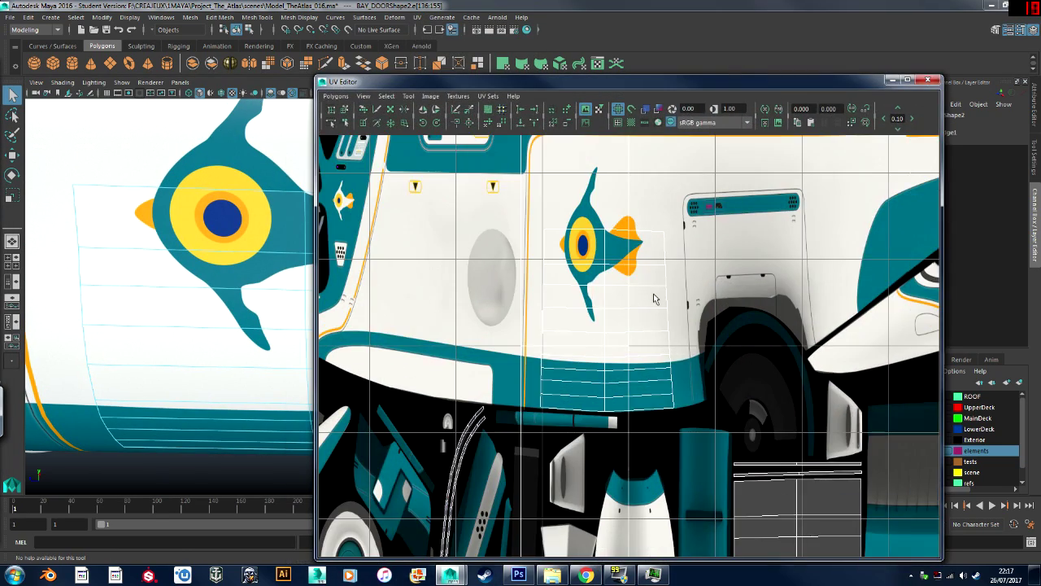
# Select the bay door's column of rear border UVs beside the fish emblem and shift it slightly toward the wheel-arch panel.
pyautogui.moveTo(654, 296); pyautogui.dragTo(623, 293, button='right')
pyautogui.moveTo(705, 294); pyautogui.dragTo(707, 295, button='right')
pyautogui.moveTo(653, 204); pyautogui.dragTo(723, 475)
pyautogui.keyDown('alt'); pyautogui.moveTo(297, 313); pyautogui.dragTo(49, 313, button='middle'); pyautogui.keyUp('alt')
pyautogui.scroll(-2, 206, 324)
pyautogui.moveTo(656, 304); pyautogui.dragTo(624, 304, button='right')
pyautogui.scroll(1, 672, 335)
pyautogui.moveTo(653, 205); pyautogui.dragTo(687, 410)
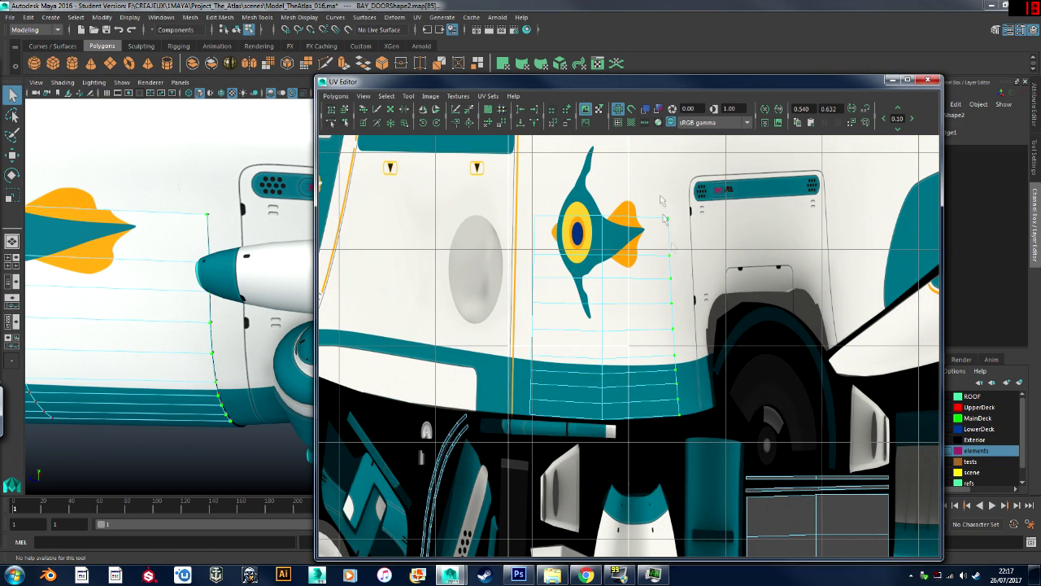
pyautogui.press('w')
pyautogui.scroll(1, 642, 346)
pyautogui.moveTo(766, 310); pyautogui.dragTo(777, 311)
# Inspect the bay door's texture alignment around the fish emblem and hull underside, returning to object mode without the UV Editor.
pyautogui.keyDown('alt'); pyautogui.moveTo(65, 219); pyautogui.dragTo(171, 297, button='middle'); pyautogui.keyUp('alt')
pyautogui.moveTo(171, 297)
pyautogui.keyDown('alt'); pyautogui.mouseDown(button='right')
pyautogui.moveTo(239, 314)
pyautogui.moveTo(181, 302)
pyautogui.mouseUp(button='right'); pyautogui.keyUp('alt')
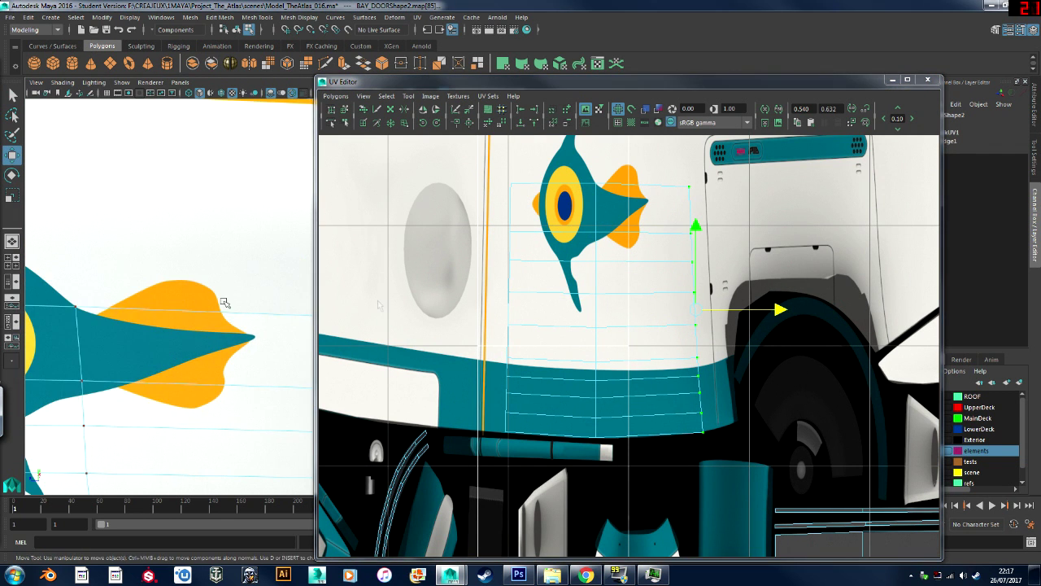
pyautogui.keyDown('alt'); pyautogui.moveTo(637, 377); pyautogui.dragTo(614, 374, button='right'); pyautogui.keyUp('alt')
pyautogui.keyDown('alt'); pyautogui.moveTo(301, 330); pyautogui.dragTo(258, 333, button='right'); pyautogui.keyUp('alt')
pyautogui.keyDown('alt'); pyautogui.moveTo(258, 333); pyautogui.dragTo(159, 300); pyautogui.keyUp('alt')
pyautogui.keyDown('alt'); pyautogui.moveTo(158, 299); pyautogui.dragTo(126, 294, button='right'); pyautogui.keyUp('alt')
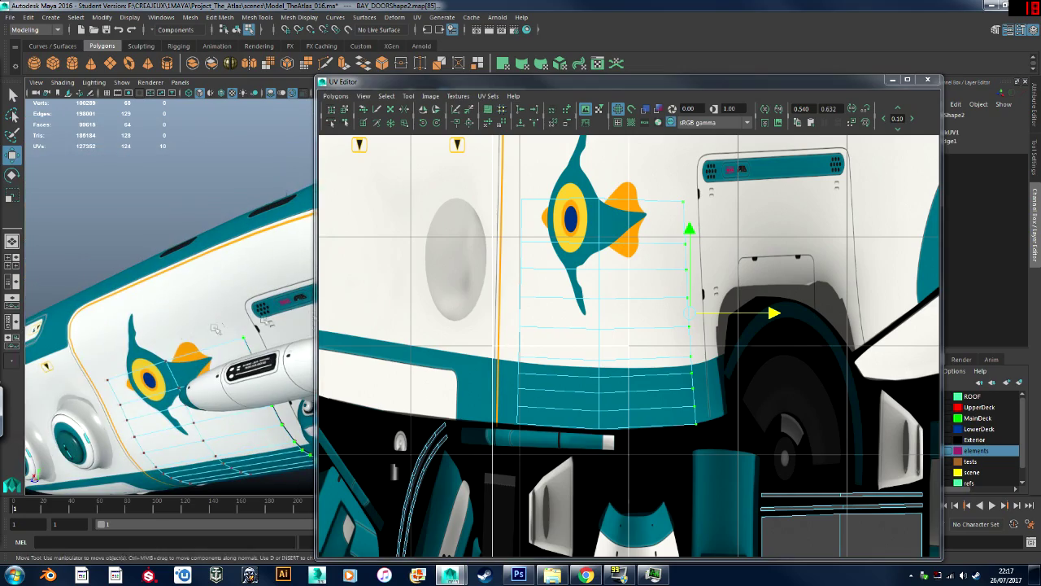
pyautogui.moveTo(214, 275); pyautogui.dragTo(267, 258, button='right')
pyautogui.click(281, 405)
pyautogui.keyDown('alt'); pyautogui.moveTo(285, 409); pyautogui.dragTo(309, 406); pyautogui.keyUp('alt')
pyautogui.keyDown('alt'); pyautogui.moveTo(309, 407); pyautogui.dragTo(380, 179, button='middle'); pyautogui.keyUp('alt')
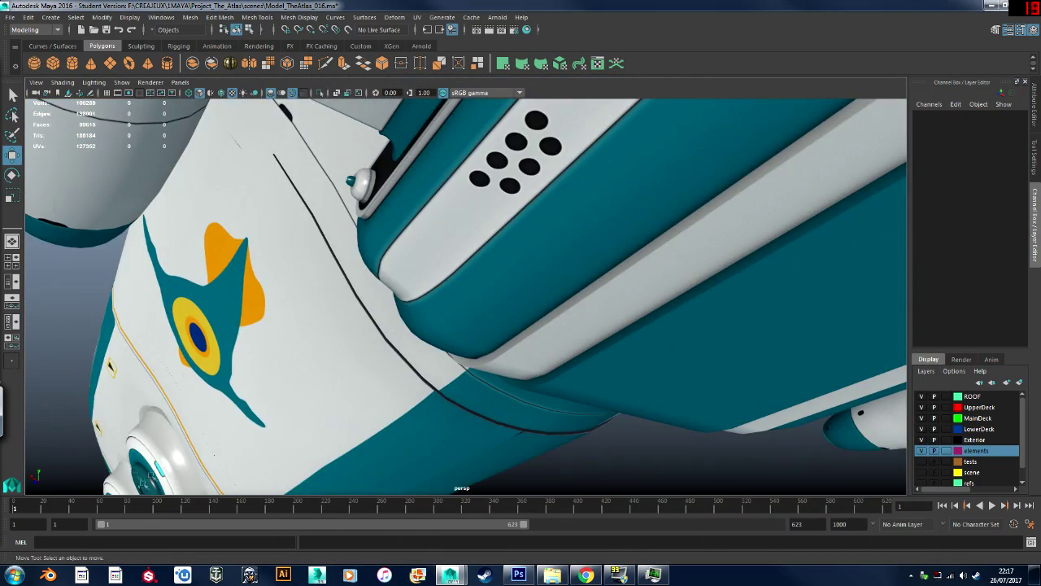
# Play the animation, stop at frame 229, and examine the bay door's outline against the surrounding hull.
pyautogui.hotkey('alt', 'v')
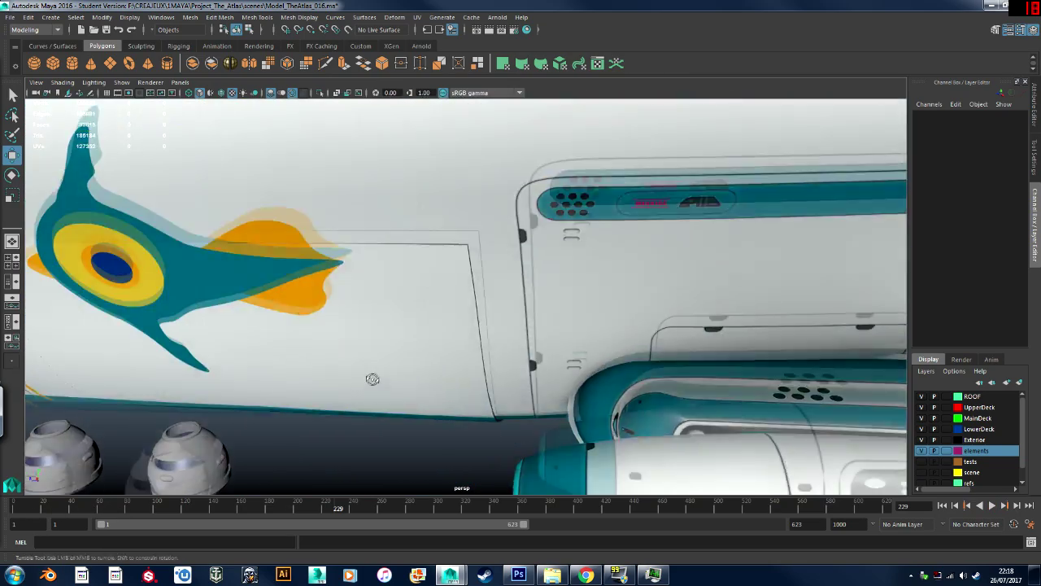
pyautogui.hotkey('alt', 'v')
pyautogui.click(367, 376)
pyautogui.scroll(-3, 393, 393)
pyautogui.keyDown('alt'); pyautogui.moveTo(367, 377); pyautogui.dragTo(439, 358); pyautogui.keyUp('alt')
# Try to move the bay door's rear border vertices sideways with the pivot at their upper corner.
pyautogui.click(388, 413)
pyautogui.click(456, 280)
pyautogui.moveTo(460, 274); pyautogui.dragTo(409, 274, button='right')
pyautogui.moveTo(417, 198); pyautogui.dragTo(577, 486)
pyautogui.press('r')
pyautogui.press('f')
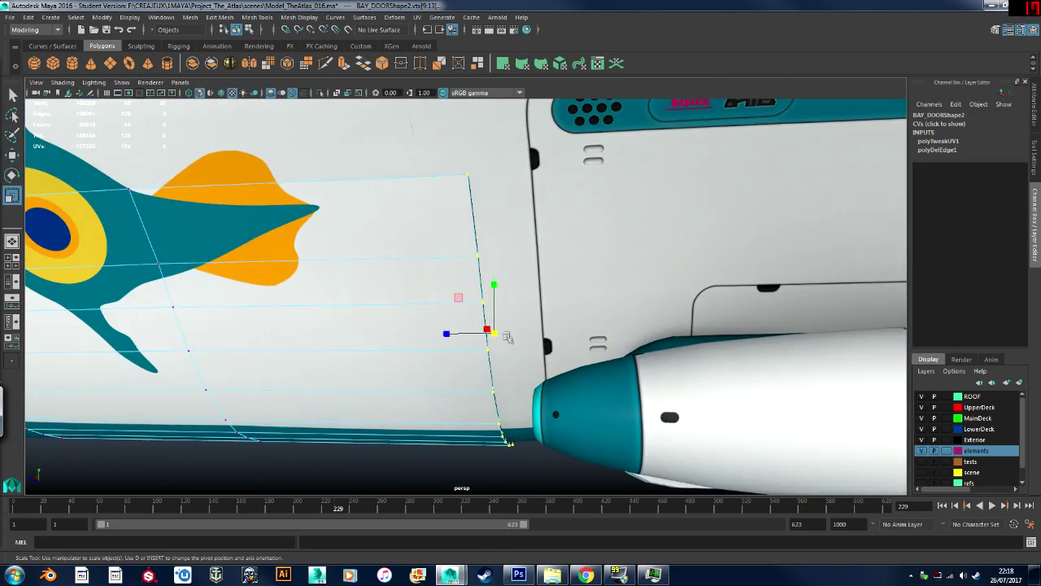
pyautogui.click(468, 175)
pyautogui.keyDown('alt'); pyautogui.moveTo(468, 176); pyautogui.dragTo(418, 301); pyautogui.keyUp('alt')
pyautogui.scroll(3, 424, 344)
pyautogui.keyDown('alt'); pyautogui.moveTo(423, 345); pyautogui.dragTo(315, 307); pyautogui.keyUp('alt')
pyautogui.scroll(-3, 421, 328)
pyautogui.press('w')
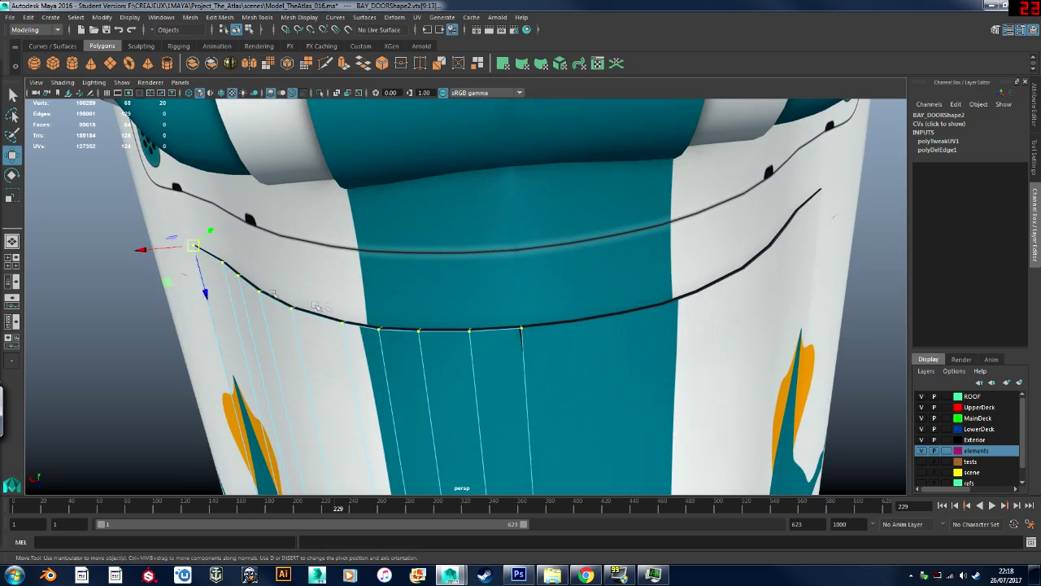
pyautogui.scroll(-3, 193, 259)
pyautogui.keyDown('alt'); pyautogui.moveTo(193, 259); pyautogui.dragTo(268, 267); pyautogui.keyUp('alt')
pyautogui.scroll(-4, 261, 281)
pyautogui.hotkey('ctrl', 'z')
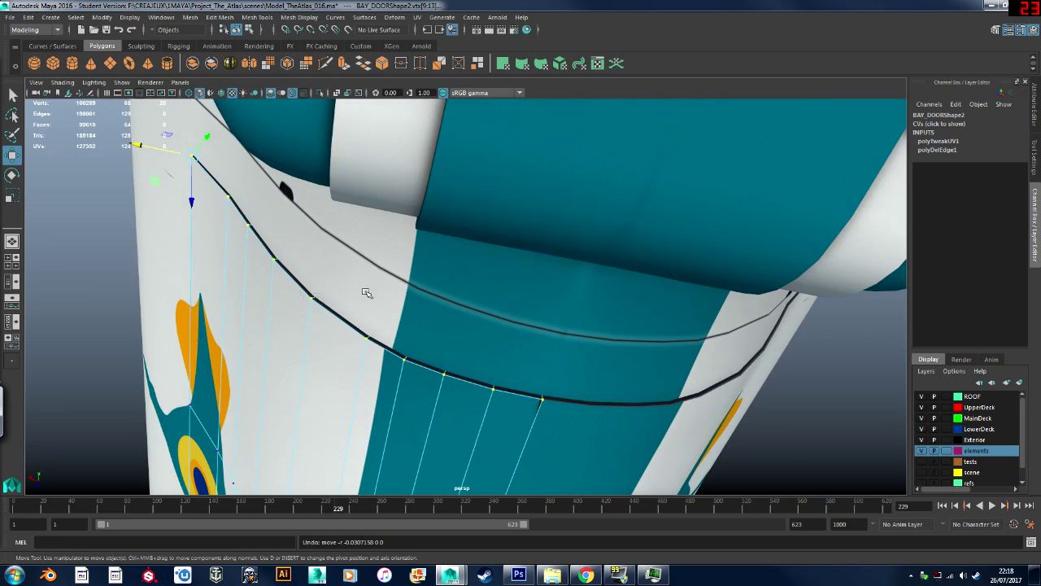
# Try to scale the bay door's rear border vertices, checking their position in the four-view layout.
pyautogui.press('space')
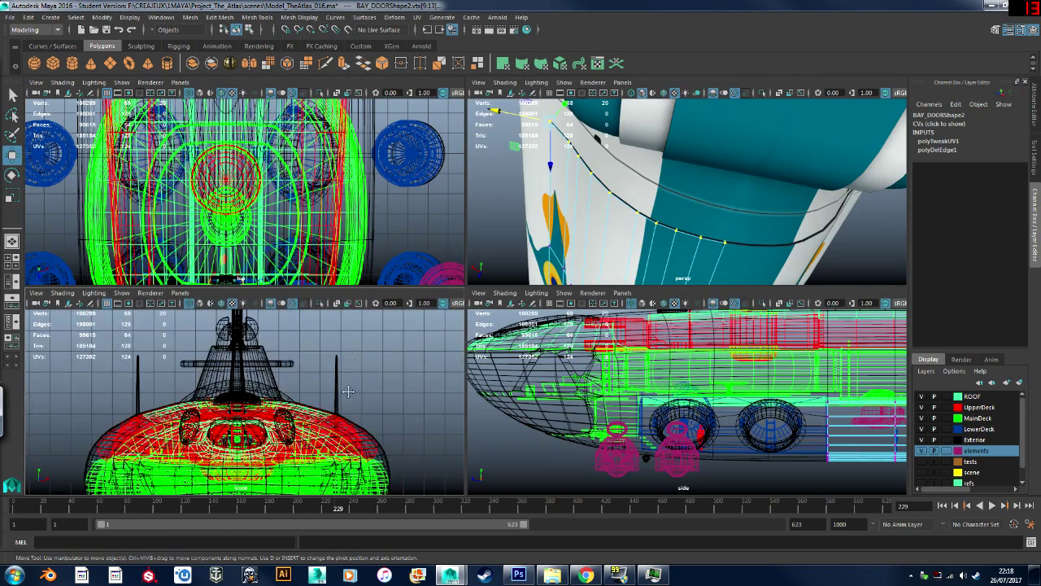
pyautogui.keyDown('alt'); pyautogui.moveTo(347, 391); pyautogui.dragTo(367, 408); pyautogui.keyUp('alt')
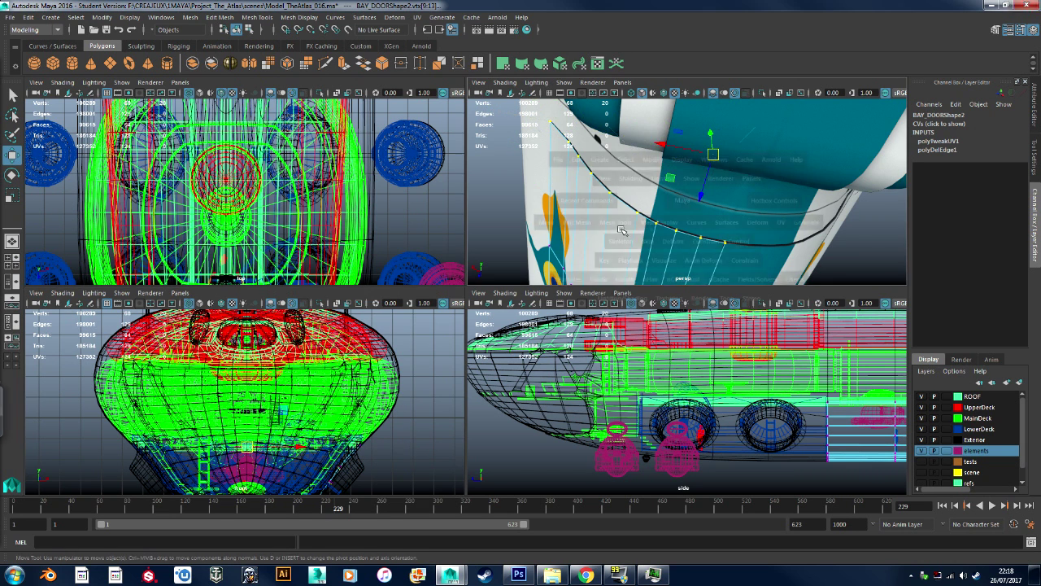
pyautogui.press('space')
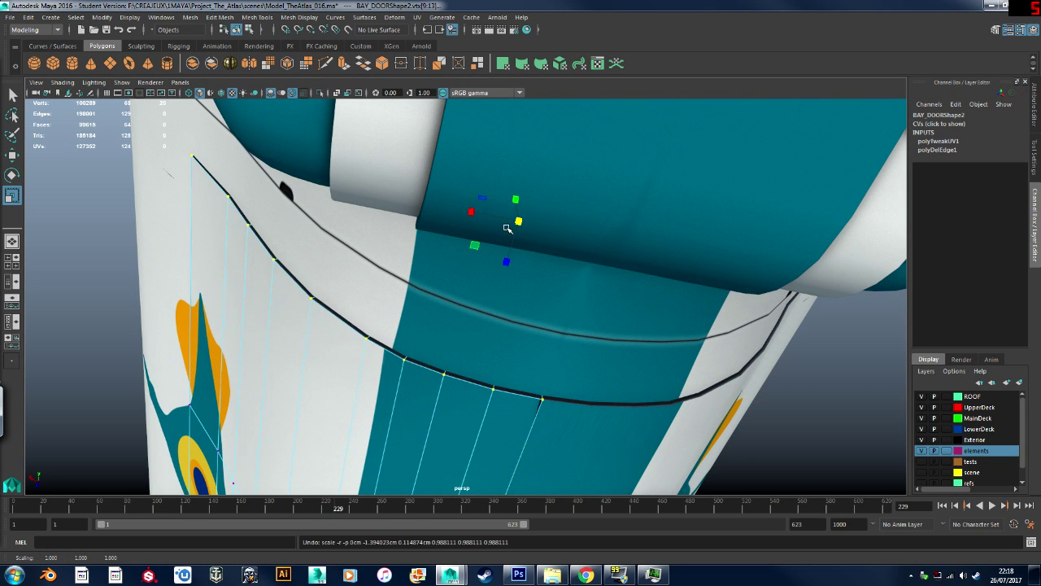
# Pull the bay door's upper rear corner vertex slightly outward with soft selection.
pyautogui.keyDown('alt'); pyautogui.moveTo(474, 233); pyautogui.dragTo(276, 218); pyautogui.keyUp('alt')
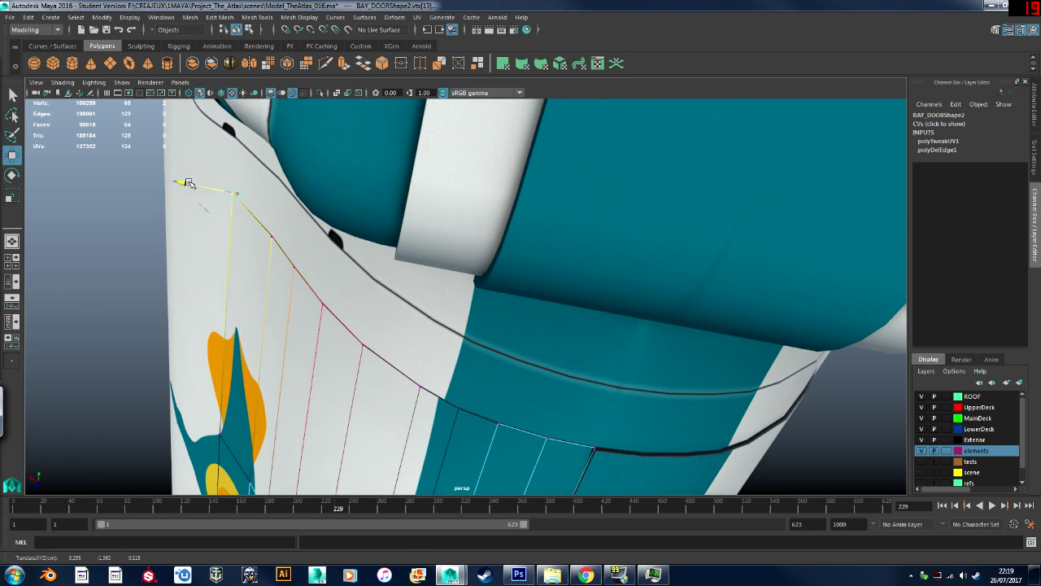
pyautogui.keyDown('alt'); pyautogui.moveTo(199, 189); pyautogui.dragTo(469, 295); pyautogui.keyUp('alt')
# Open the UV Editor beside the model and select the bay door's rear border UV just above the teal stripe.
pyautogui.click(416, 17)
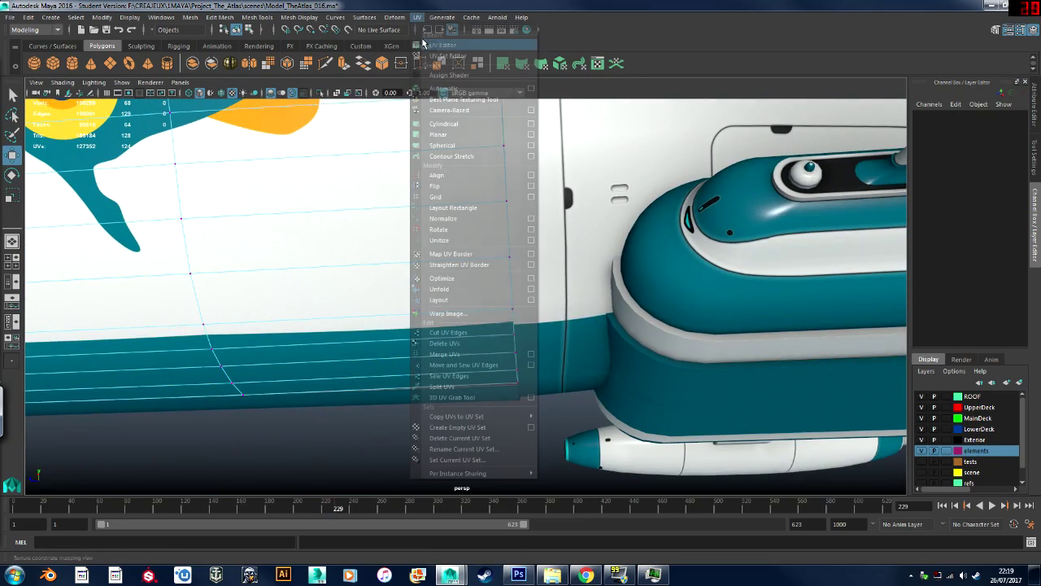
pyautogui.click(456, 44)
pyautogui.moveTo(524, 75); pyautogui.dragTo(695, 70)
pyautogui.keyDown('alt'); pyautogui.moveTo(304, 268); pyautogui.dragTo(358, 270, button='right'); pyautogui.keyUp('alt')
pyautogui.moveTo(846, 335); pyautogui.dragTo(886, 342, button='right')
pyautogui.keyDown('alt'); pyautogui.moveTo(887, 337); pyautogui.dragTo(781, 342, button='middle'); pyautogui.keyUp('alt')
pyautogui.moveTo(779, 335); pyautogui.dragTo(807, 352)
pyautogui.keyDown('alt'); pyautogui.moveTo(341, 325); pyautogui.dragTo(398, 341, button='right'); pyautogui.keyUp('alt')
pyautogui.keyDown('alt'); pyautogui.moveTo(398, 341); pyautogui.dragTo(358, 301, button='middle'); pyautogui.keyUp('alt')
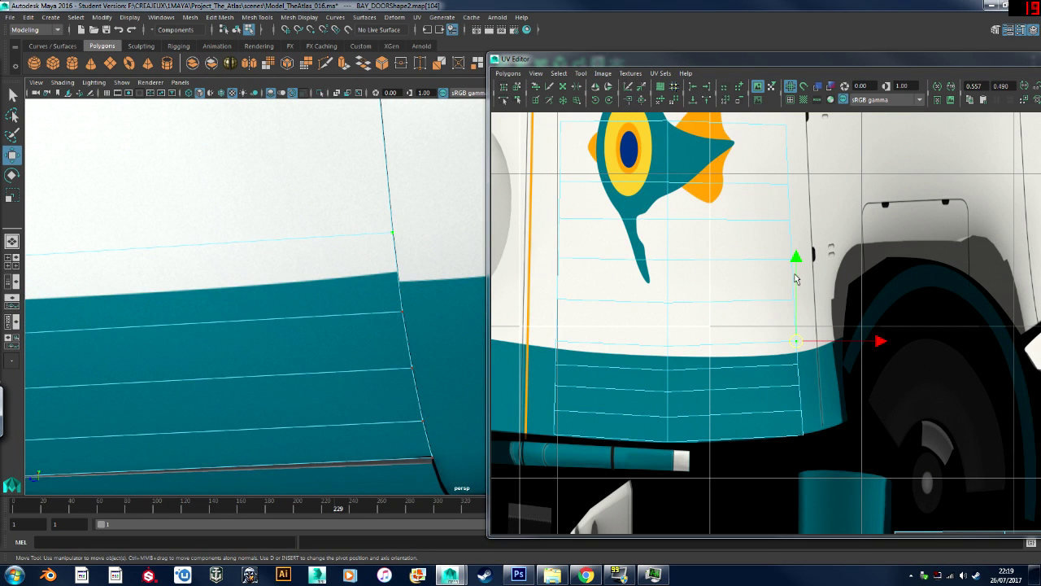
# Try to nudge the rear border UV near the teal stripe upward with soft selection.
pyautogui.moveTo(804, 385); pyautogui.dragTo(821, 373)
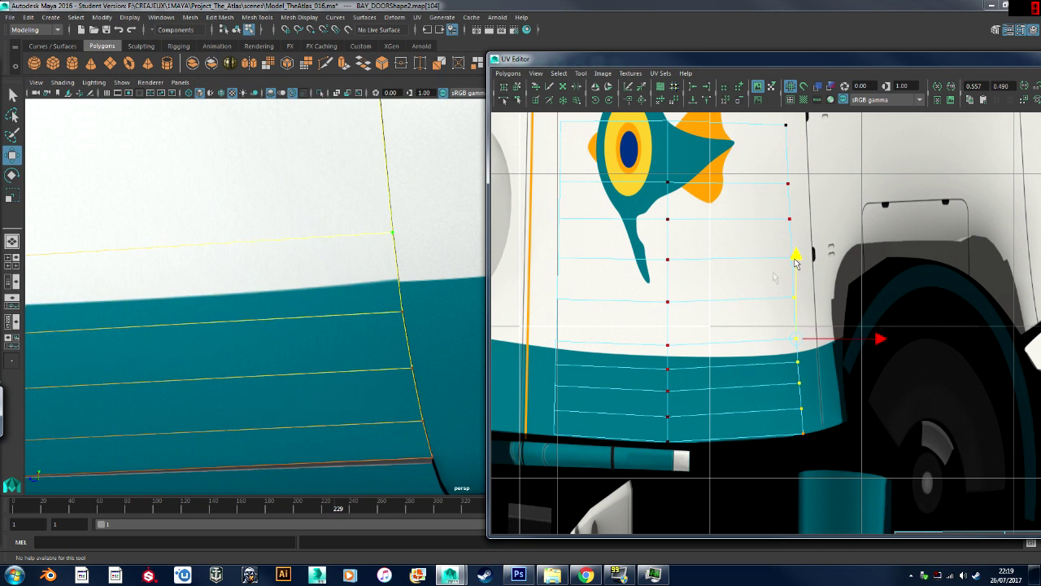
pyautogui.press('f')
pyautogui.moveTo(794, 263); pyautogui.dragTo(799, 256)
pyautogui.hotkey('ctrl', 'z')
pyautogui.scroll(5, 328, 349)
pyautogui.keyDown('alt'); pyautogui.moveTo(468, 317); pyautogui.dragTo(330, 342, button='middle'); pyautogui.keyUp('alt')
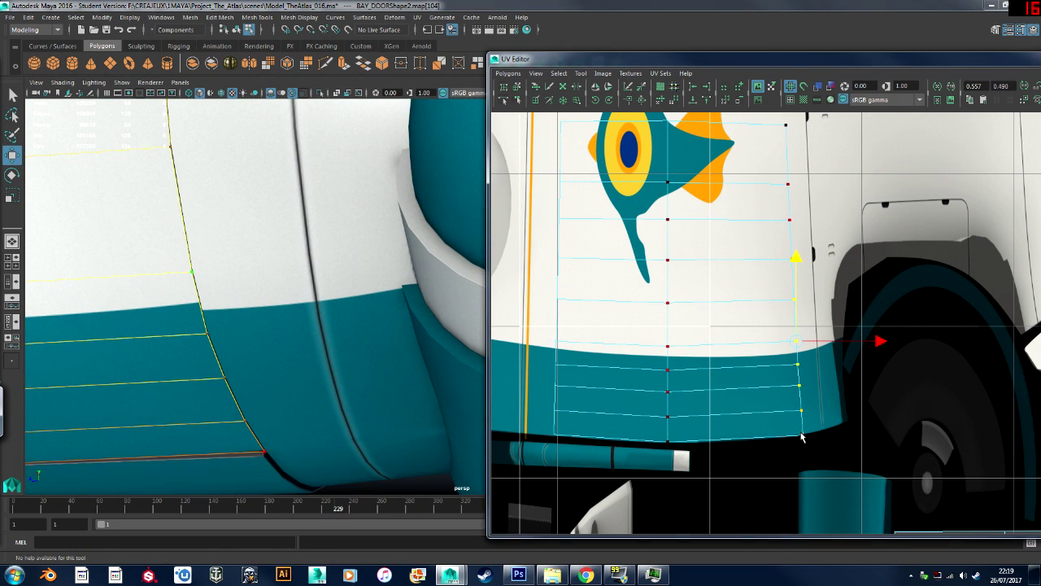
# Move the bay door's lower rear corner UV slightly upward with soft selection so the teal stripe lines up.
pyautogui.scroll(1, 803, 366)
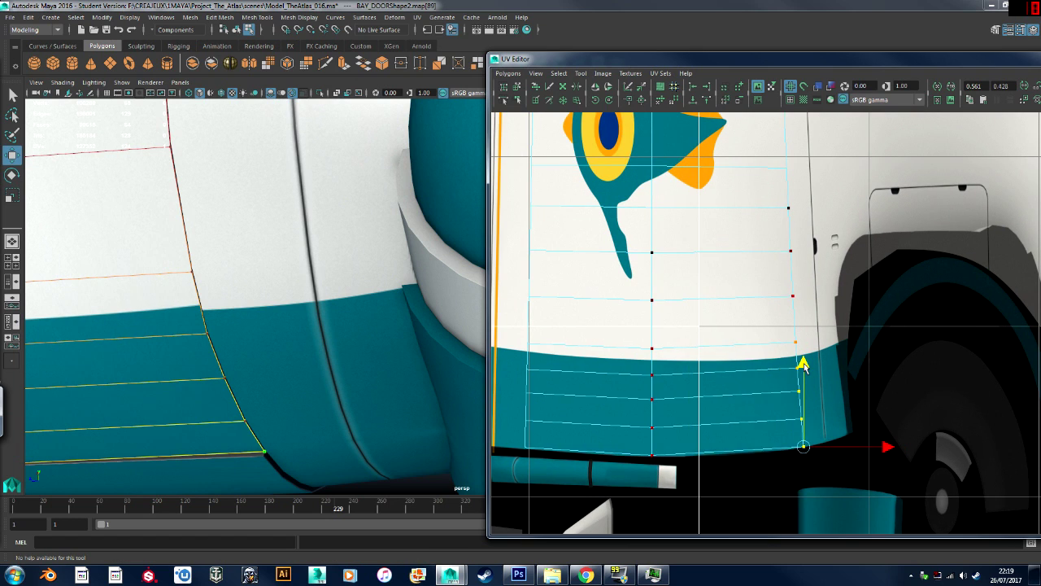
pyautogui.scroll(-5, 382, 348)
pyautogui.keyDown('alt'); pyautogui.moveTo(372, 336); pyautogui.dragTo(386, 279); pyautogui.keyUp('alt')
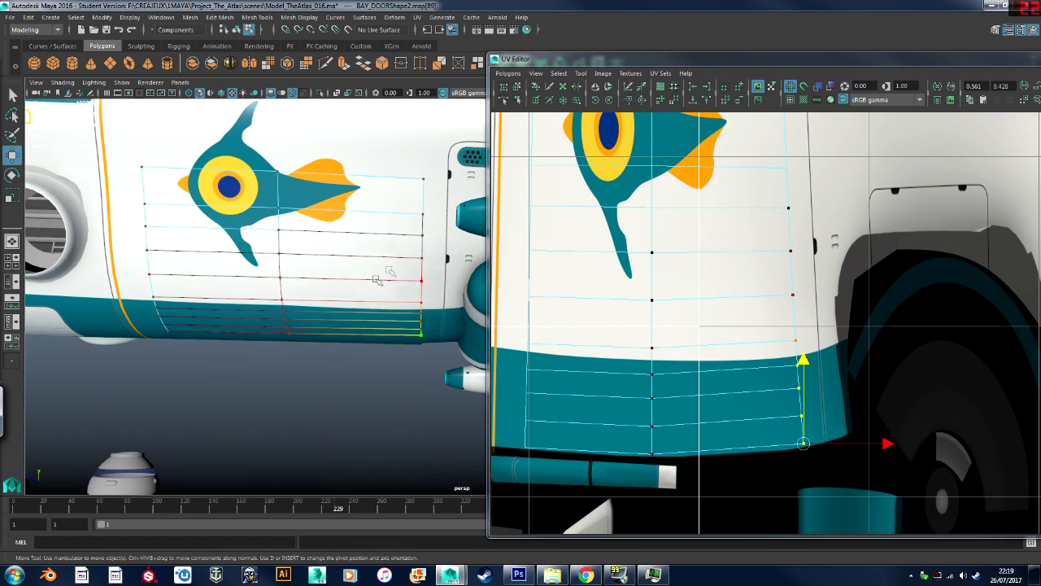
# Delete the bay door on the opposite side of the hull and replace it with a mirrored duplicate of the edited door.
pyautogui.moveTo(386, 278); pyautogui.dragTo(407, 259, button='right')
pyautogui.click(379, 404)
pyautogui.keyDown('alt'); pyautogui.moveTo(379, 406); pyautogui.dragTo(390, 350); pyautogui.keyUp('alt')
pyautogui.click(436, 386)
pyautogui.click(437, 392)
pyautogui.click(416, 351)
pyautogui.press('Delete')
pyautogui.click(345, 415)
pyautogui.scroll(3, 342, 411)
pyautogui.press('d')
pyautogui.click(280, 375)
pyautogui.hotkey('ctrl', 'shift', 'd')
pyautogui.scroll(-5, 325, 399)
pyautogui.click(382, 423)
# Adjust the bay door's upper rear corner vertex with soft selection to fit the hull surface, then return to object mode.
pyautogui.keyDown('alt'); pyautogui.moveTo(390, 349); pyautogui.dragTo(342, 365, button='middle'); pyautogui.keyUp('alt')
pyautogui.scroll(3, 326, 350)
pyautogui.click(287, 277)
pyautogui.moveTo(284, 274); pyautogui.dragTo(236, 279, button='right')
pyautogui.scroll(3, 337, 309)
pyautogui.moveTo(306, 248); pyautogui.dragTo(340, 236)
pyautogui.scroll(-4, 341, 229)
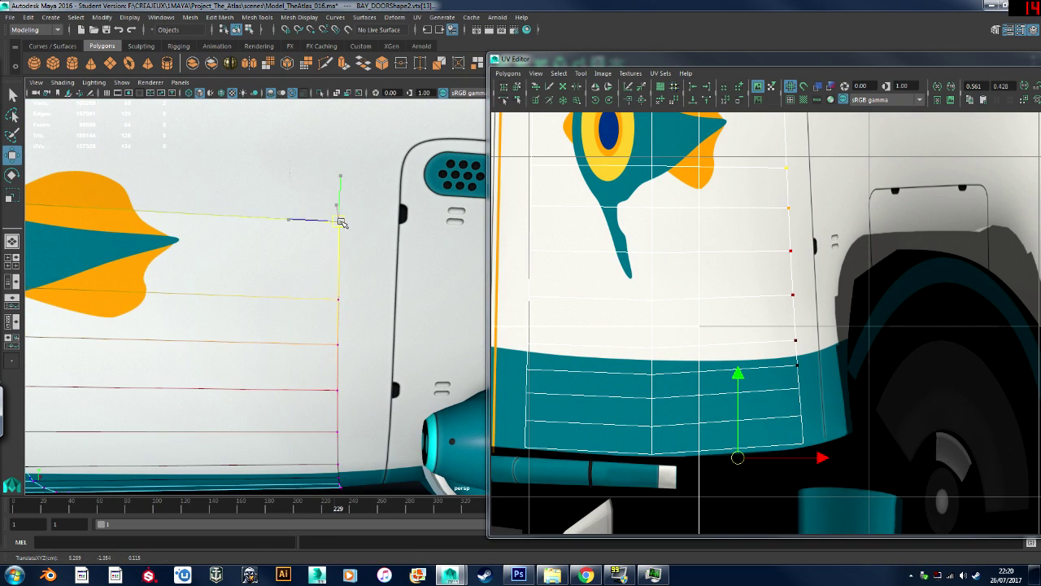
pyautogui.scroll(-5, 342, 231)
pyautogui.moveTo(301, 260); pyautogui.dragTo(333, 236, button='right')
pyautogui.click(396, 432)
pyautogui.keyDown('alt'); pyautogui.moveTo(396, 432); pyautogui.dragTo(347, 344); pyautogui.keyUp('alt')
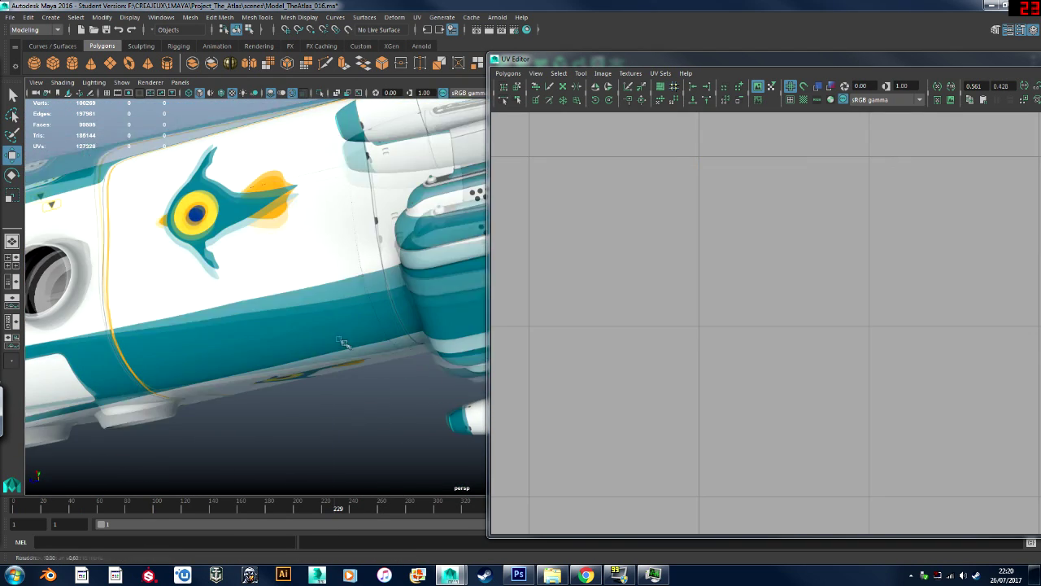
# Replace the opposite bay door with a fresh mirrored duplicate of the adjusted door and close the UV Editor.
pyautogui.click(342, 342)
pyautogui.press('Delete')
pyautogui.click(317, 291)
pyautogui.click(313, 427)
pyautogui.keyDown('alt'); pyautogui.moveTo(313, 427); pyautogui.dragTo(97, 439); pyautogui.keyUp('alt')
pyautogui.keyDown('alt'); pyautogui.moveTo(269, 406); pyautogui.dragTo(423, 376); pyautogui.keyUp('alt')
pyautogui.moveTo(834, 59); pyautogui.dragTo(651, 82)
pyautogui.click(919, 80)
# Examine the interior floor's edge loop below the pill-shaped cabin doorway from several angles.
pyautogui.scroll(8, 507, 317)
pyautogui.keyDown('alt'); pyautogui.moveTo(507, 317); pyautogui.dragTo(428, 335, button='middle'); pyautogui.keyUp('alt')
pyautogui.keyDown('alt'); pyautogui.moveTo(427, 335); pyautogui.dragTo(318, 331); pyautogui.keyUp('alt')
pyautogui.scroll(4, 382, 350)
pyautogui.click(360, 337)
pyautogui.moveTo(316, 241); pyautogui.dragTo(315, 237, button='right')
pyautogui.keyDown('alt'); pyautogui.moveTo(348, 322); pyautogui.dragTo(323, 324); pyautogui.keyUp('alt')
pyautogui.click(118, 323)
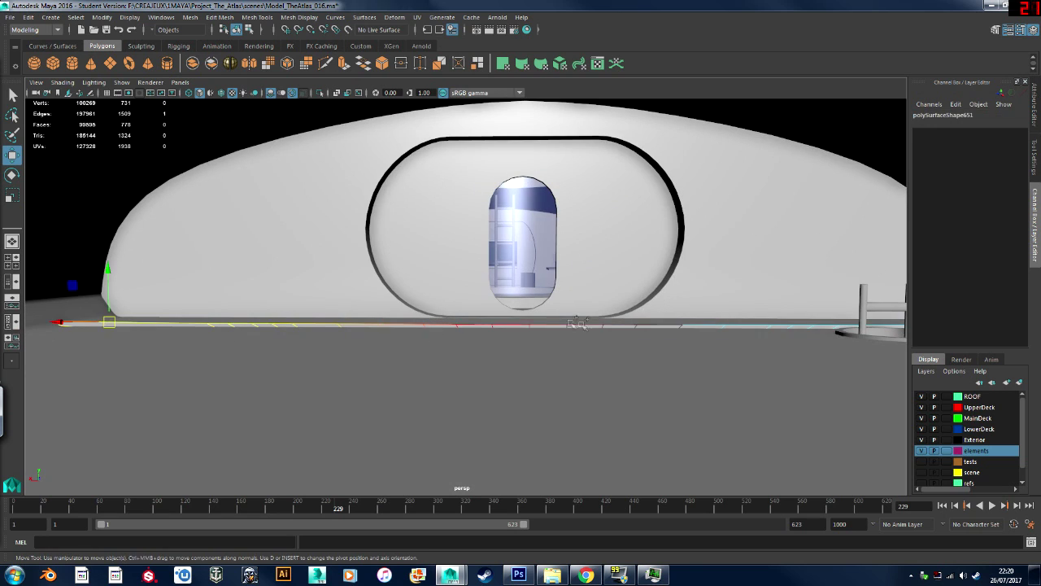
pyautogui.keyDown('alt'); pyautogui.moveTo(556, 325); pyautogui.dragTo(575, 334); pyautogui.keyUp('alt')
pyautogui.press('f')
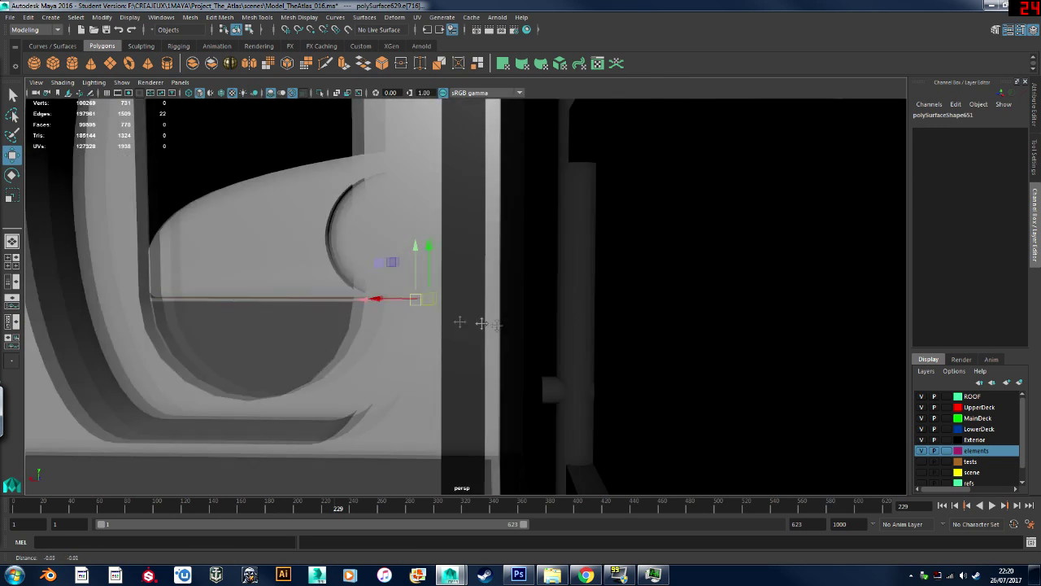
pyautogui.keyDown('alt'); pyautogui.moveTo(366, 305); pyautogui.dragTo(395, 321); pyautogui.keyUp('alt')
pyautogui.scroll(-4, 395, 320)
# Delete the front light's hidden faces that poke through the curved interior wall.
pyautogui.keyDown('alt'); pyautogui.moveTo(262, 312); pyautogui.dragTo(299, 307); pyautogui.keyUp('alt')
pyautogui.keyDown('alt'); pyautogui.moveTo(299, 307); pyautogui.dragTo(345, 341, button='middle'); pyautogui.keyUp('alt')
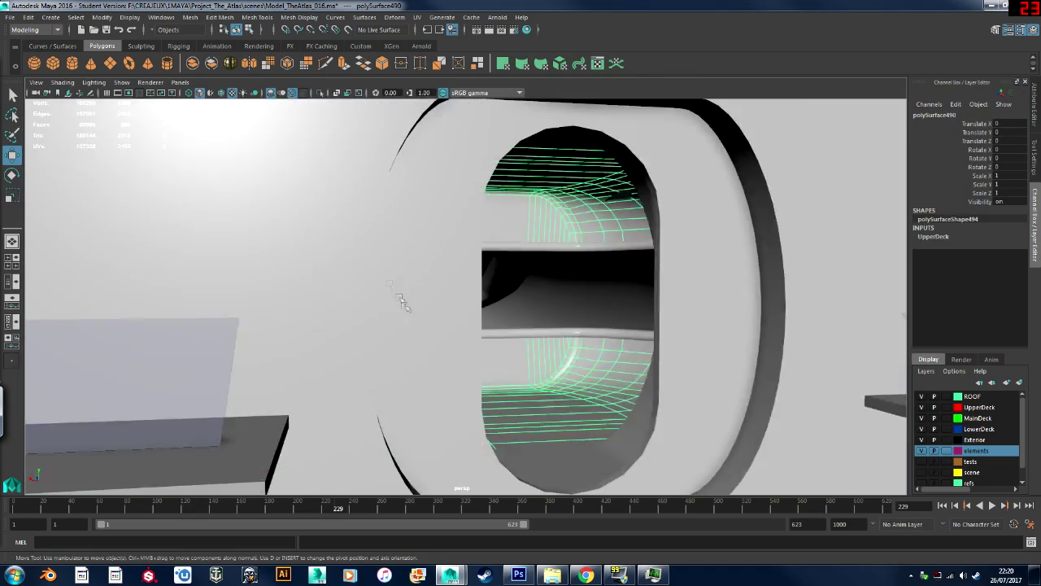
pyautogui.keyDown('alt'); pyautogui.moveTo(401, 300); pyautogui.dragTo(485, 341); pyautogui.keyUp('alt')
pyautogui.keyDown('alt'); pyautogui.moveTo(486, 341); pyautogui.dragTo(525, 342, button='middle'); pyautogui.keyUp('alt')
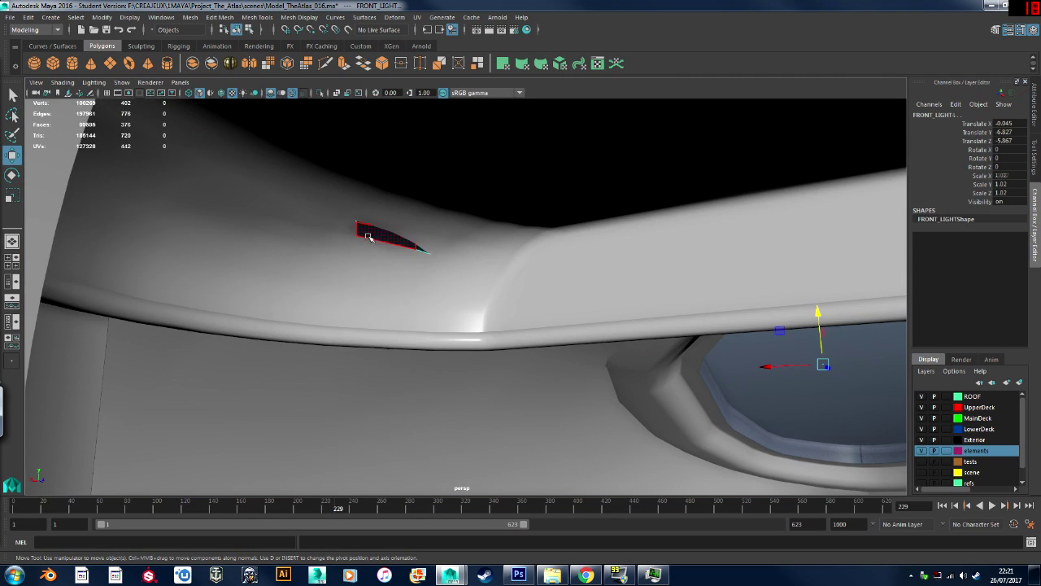
pyautogui.press('f')
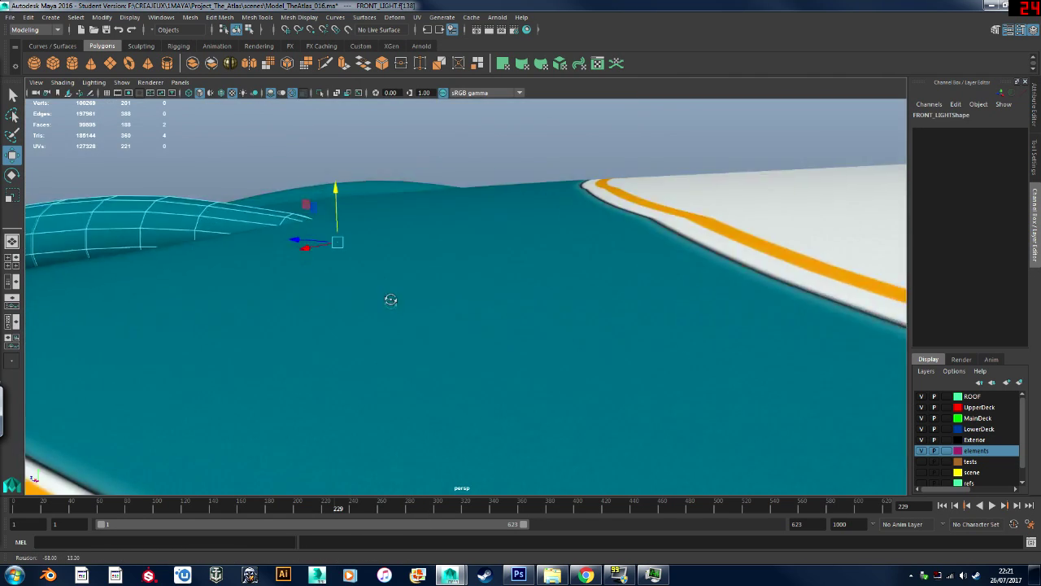
pyautogui.keyDown('alt'); pyautogui.moveTo(391, 299); pyautogui.dragTo(686, 295); pyautogui.keyUp('alt')
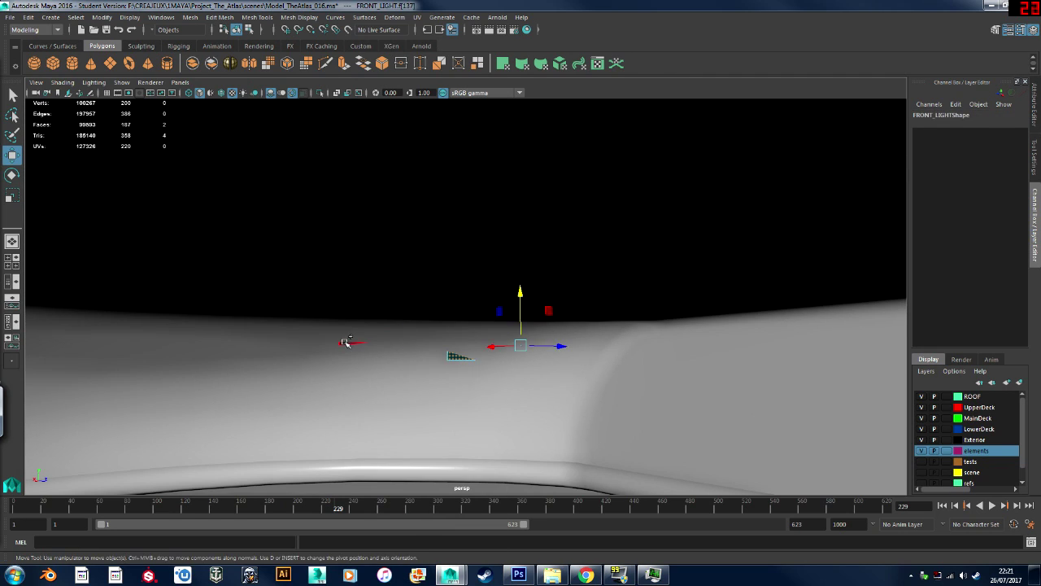
pyautogui.press('f')
pyautogui.keyDown('alt'); pyautogui.moveTo(430, 365); pyautogui.dragTo(213, 350); pyautogui.keyUp('alt')
pyautogui.scroll(-6, 461, 409)
pyautogui.press('Delete')
pyautogui.moveTo(286, 149); pyautogui.dragTo(260, 159)
# Select the curved interior wall panel with its adjoining rim piece and isolate them in the viewport.
pyautogui.scroll(8, 551, 344)
pyautogui.keyDown('alt'); pyautogui.moveTo(551, 344); pyautogui.dragTo(469, 297); pyautogui.keyUp('alt')
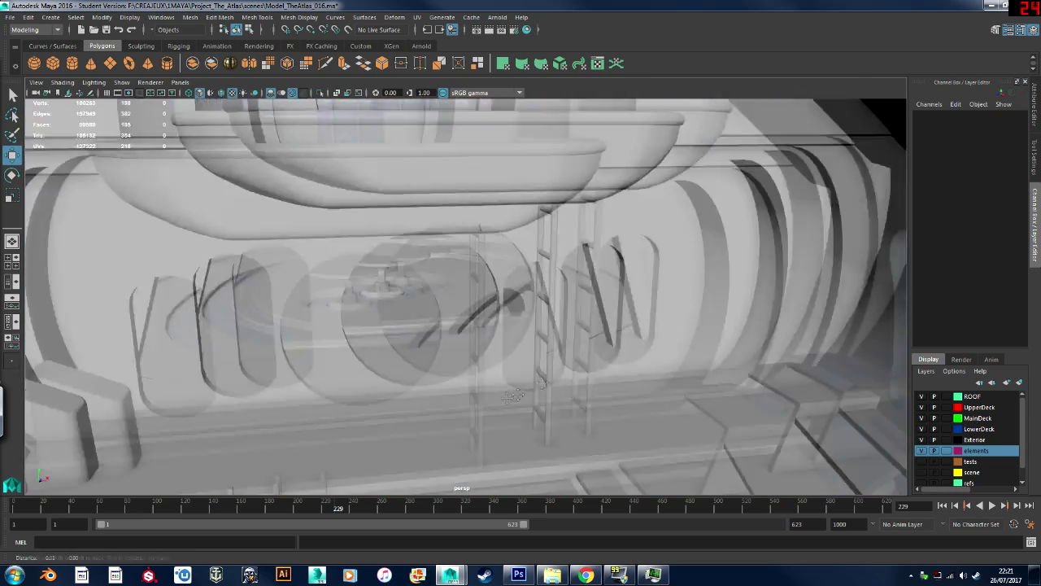
pyautogui.click(579, 296)
pyautogui.click(530, 337)
pyautogui.click(469, 297)
pyautogui.moveTo(469, 297); pyautogui.dragTo(423, 299, button='right')
pyautogui.keyDown('alt'); pyautogui.moveTo(467, 316); pyautogui.dragTo(404, 430); pyautogui.keyUp('alt')
pyautogui.hotkey('ctrl', 'z')
pyautogui.click(320, 93)
# Cut a new edge on the curved panel from its inner grid vertex to the border beside the gap.
pyautogui.keyDown('alt'); pyautogui.moveTo(436, 313); pyautogui.dragTo(362, 346); pyautogui.keyUp('alt')
pyautogui.click(359, 341)
pyautogui.moveTo(358, 314); pyautogui.dragTo(313, 311, button='right')
pyautogui.keyDown('alt'); pyautogui.moveTo(342, 305); pyautogui.dragTo(330, 291); pyautogui.keyUp('alt')
pyautogui.moveTo(218, 359); pyautogui.dragTo(268, 382)
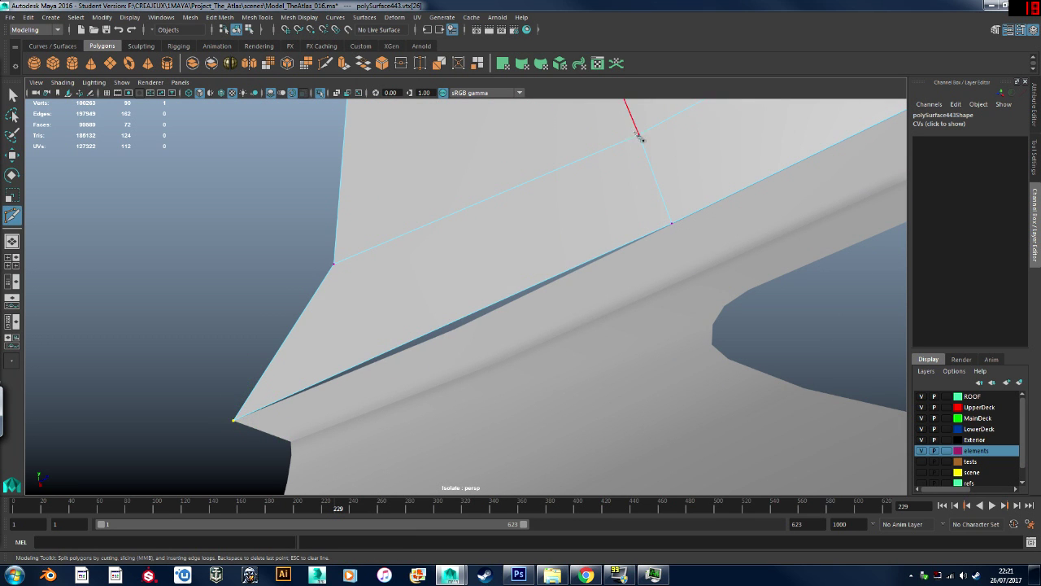
pyautogui.press('w')
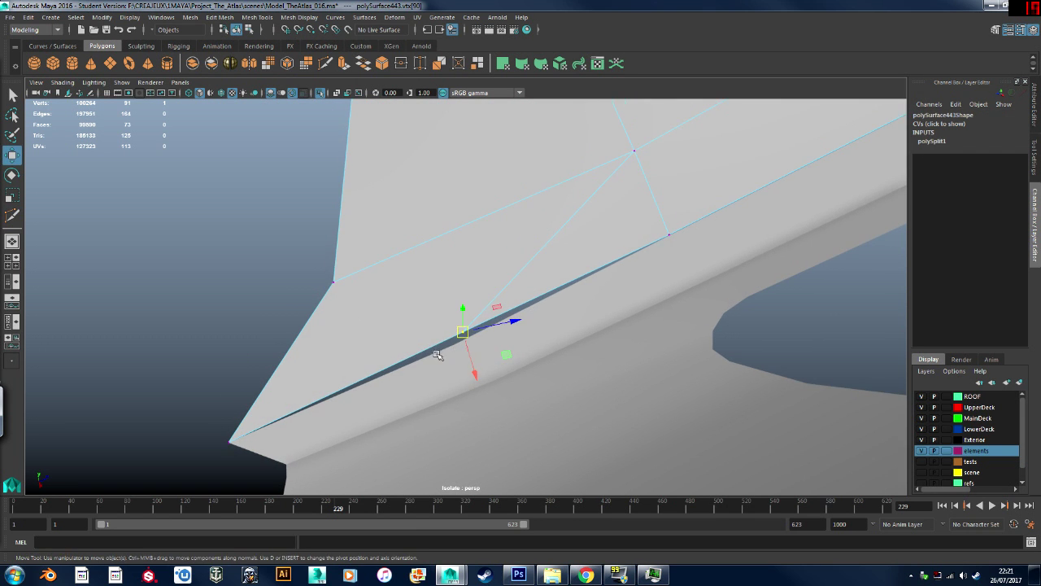
# Move the new border vertex and its neighbours onto the adjoining rim to close the gap.
pyautogui.moveTo(445, 347); pyautogui.dragTo(444, 348)
pyautogui.keyDown('alt'); pyautogui.moveTo(444, 348); pyautogui.dragTo(639, 246); pyautogui.keyUp('alt')
pyautogui.keyDown('alt'); pyautogui.moveTo(639, 246); pyautogui.dragTo(326, 362, button='middle'); pyautogui.keyUp('alt')
pyautogui.scroll(5, 325, 362)
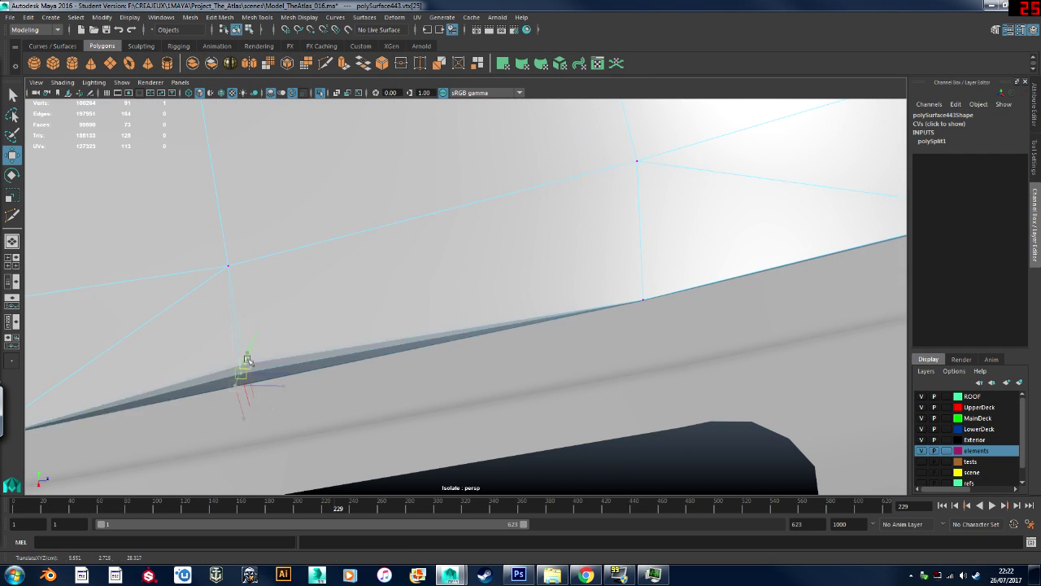
pyautogui.keyDown('alt'); pyautogui.moveTo(785, 275); pyautogui.dragTo(657, 228); pyautogui.keyUp('alt')
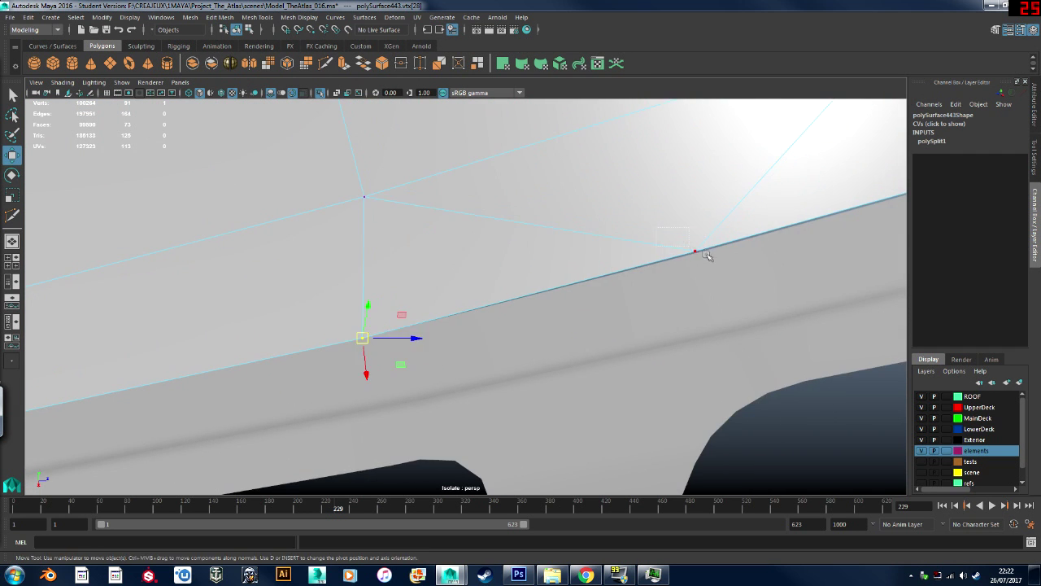
pyautogui.keyDown('alt'); pyautogui.moveTo(697, 255); pyautogui.dragTo(318, 330, button='middle'); pyautogui.keyUp('alt')
pyautogui.click(498, 276)
# Align the next border vertices farther along the curved panel with the rim's edge.
pyautogui.keyDown('alt'); pyautogui.moveTo(509, 253); pyautogui.dragTo(176, 353, button='middle'); pyautogui.keyUp('alt')
pyautogui.click(561, 214)
pyautogui.keyDown('alt'); pyautogui.moveTo(531, 196); pyautogui.dragTo(154, 373, button='middle'); pyautogui.keyUp('alt')
pyautogui.click(482, 264)
pyautogui.moveTo(479, 270); pyautogui.dragTo(478, 268)
pyautogui.keyDown('alt'); pyautogui.moveTo(480, 264); pyautogui.dragTo(179, 358, button='middle'); pyautogui.keyUp('alt')
pyautogui.keyDown('alt'); pyautogui.moveTo(505, 344); pyautogui.dragTo(457, 372); pyautogui.keyUp('alt')
# Switch to the adjoining rim piece and apply Soften Edge to two of its crosswise edges.
pyautogui.moveTo(574, 277); pyautogui.dragTo(626, 260, button='right')
pyautogui.click(488, 196)
pyautogui.click(573, 307)
pyautogui.keyDown('alt'); pyautogui.moveTo(573, 306); pyautogui.dragTo(604, 326); pyautogui.keyUp('alt')
pyautogui.moveTo(602, 276); pyautogui.dragTo(607, 217, button='right')
pyautogui.click(595, 334)
pyautogui.keyDown('shift'); pyautogui.moveTo(567, 260); pyautogui.dragTo(688, 298, button='right'); pyautogui.keyUp('shift')
pyautogui.keyDown('alt'); pyautogui.moveTo(712, 216); pyautogui.dragTo(712, 137, button='middle'); pyautogui.keyUp('alt')
pyautogui.click(709, 146)
pyautogui.moveTo(648, 320); pyautogui.dragTo(648, 265, button='right')
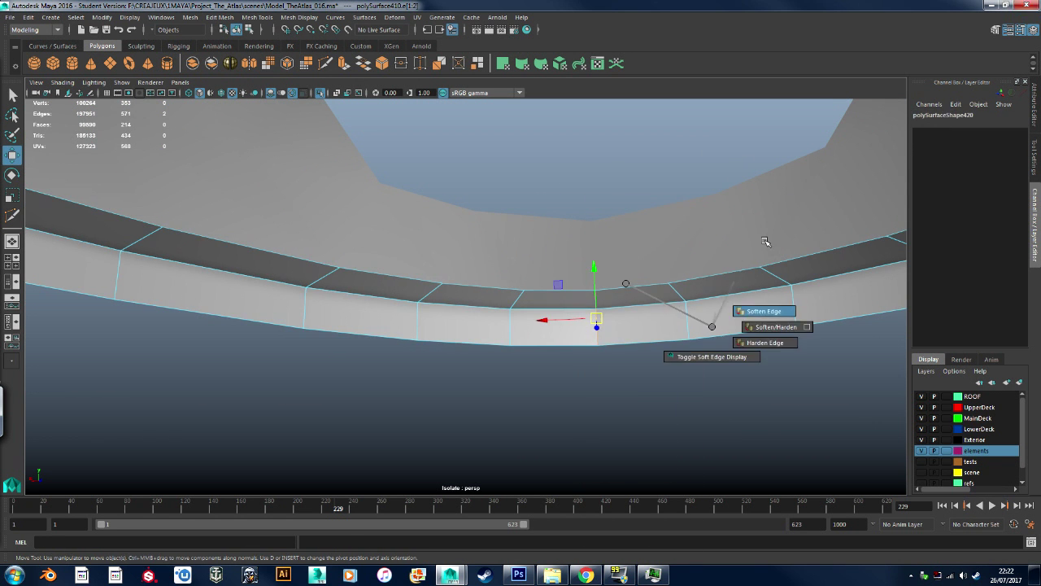
# Apply Soften Edge to the rim piece's selected edges and bring the rest of the ship back out of isolation.
pyautogui.moveTo(759, 249); pyautogui.dragTo(788, 226, button='right')
pyautogui.click(651, 191)
pyautogui.keyDown('alt'); pyautogui.moveTo(627, 213); pyautogui.dragTo(578, 212); pyautogui.keyUp('alt')
pyautogui.click(322, 93)
# Inspect the window glass and its surround, plus the teal hull band where it meets the thruster support.
pyautogui.keyDown('alt'); pyautogui.moveTo(533, 268); pyautogui.dragTo(481, 434); pyautogui.keyUp('alt')
pyautogui.keyDown('alt'); pyautogui.moveTo(482, 435); pyautogui.dragTo(339, 290, button='right'); pyautogui.keyUp('alt')
pyautogui.click(339, 290)
pyautogui.keyDown('alt'); pyautogui.moveTo(340, 290); pyautogui.dragTo(500, 265); pyautogui.keyUp('alt')
pyautogui.keyDown('alt'); pyautogui.moveTo(424, 166); pyautogui.dragTo(479, 360); pyautogui.keyUp('alt')
pyautogui.click(485, 334)
pyautogui.keyDown('alt'); pyautogui.moveTo(479, 361); pyautogui.dragTo(505, 256, button='middle'); pyautogui.keyUp('alt')
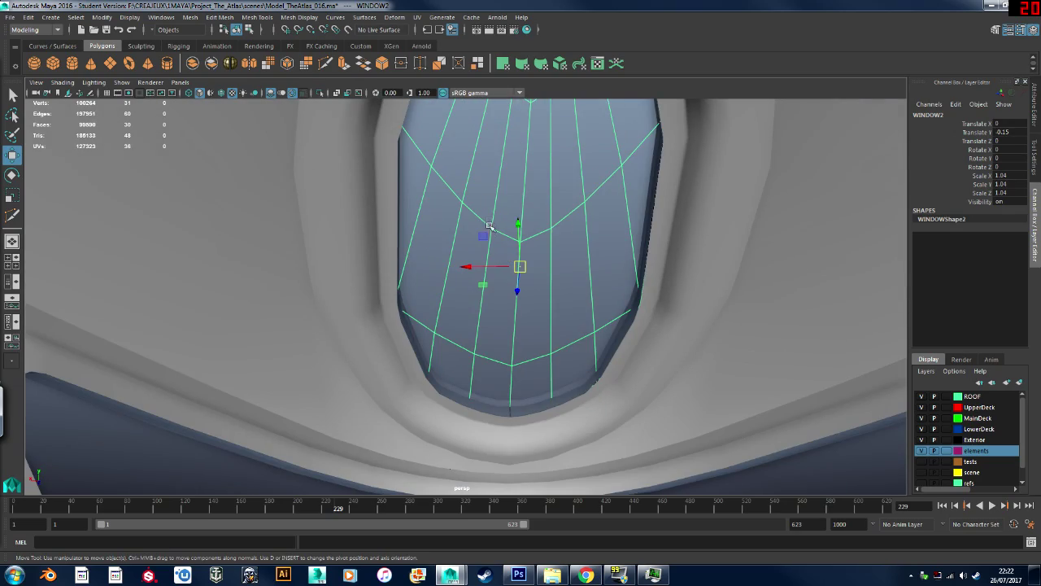
pyautogui.scroll(-6, 489, 226)
pyautogui.keyDown('alt'); pyautogui.moveTo(490, 265); pyautogui.dragTo(724, 334); pyautogui.keyUp('alt')
pyautogui.keyDown('alt'); pyautogui.moveTo(724, 334); pyautogui.dragTo(347, 275, button='middle'); pyautogui.keyUp('alt')
pyautogui.keyDown('alt'); pyautogui.moveTo(529, 305); pyautogui.dragTo(431, 351); pyautogui.keyUp('alt')
pyautogui.scroll(6, 430, 351)
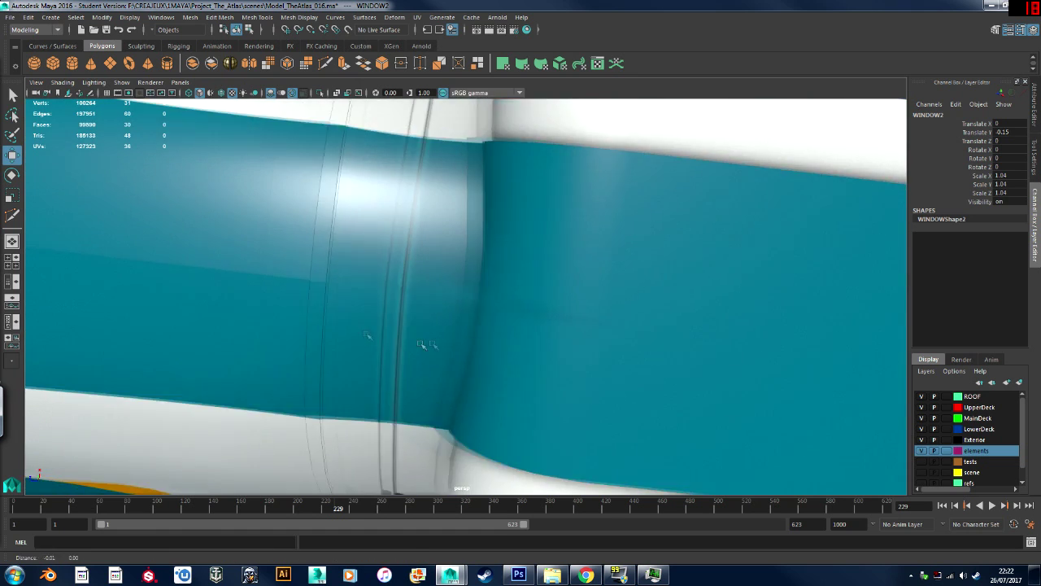
pyautogui.keyDown('alt'); pyautogui.moveTo(422, 345); pyautogui.dragTo(488, 333, button='right'); pyautogui.keyUp('alt')
# Switch to Photoshop and compare the thruster support's area in DIFFUSE_MAP_01.psd with the Maya model and the UVs overlay.
pyautogui.click(519, 575)
pyautogui.keyDown('alt'); pyautogui.scroll(3, 575, 340); pyautogui.keyUp('alt')
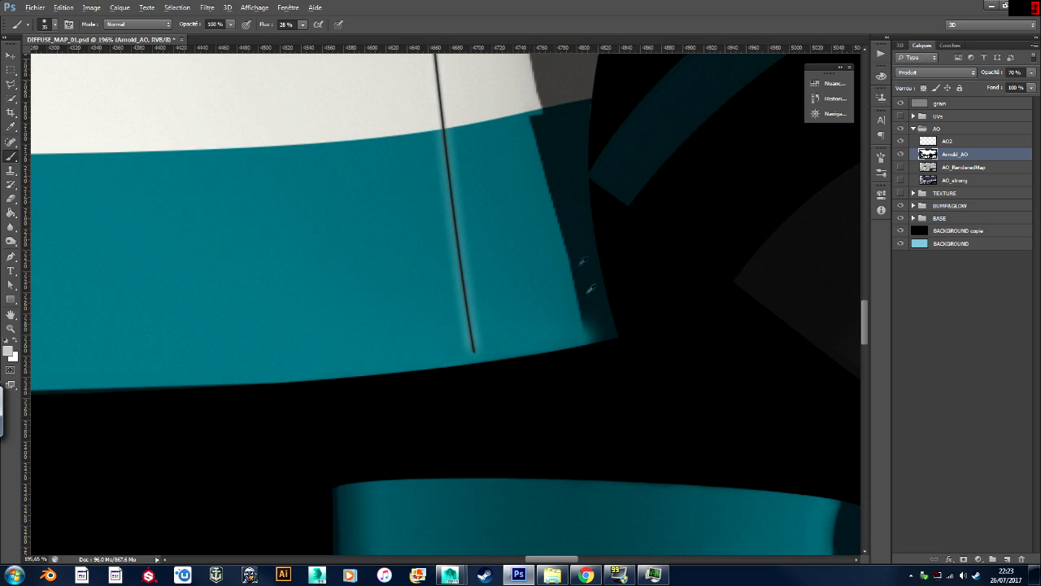
pyautogui.keyDown('alt'); pyautogui.scroll(-6, 577, 354); pyautogui.keyUp('alt')
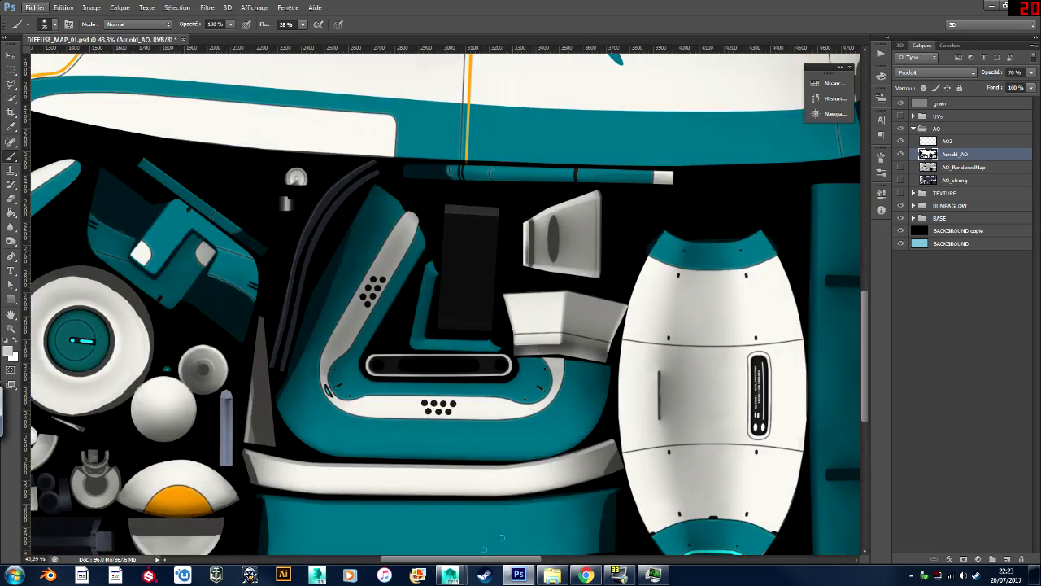
pyautogui.click(537, 512)
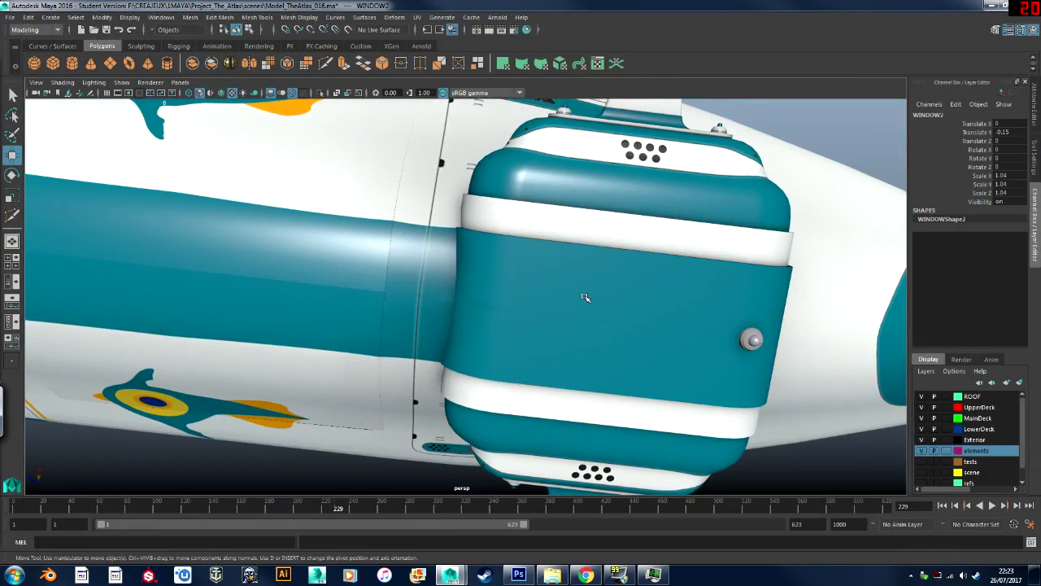
pyautogui.click(521, 574)
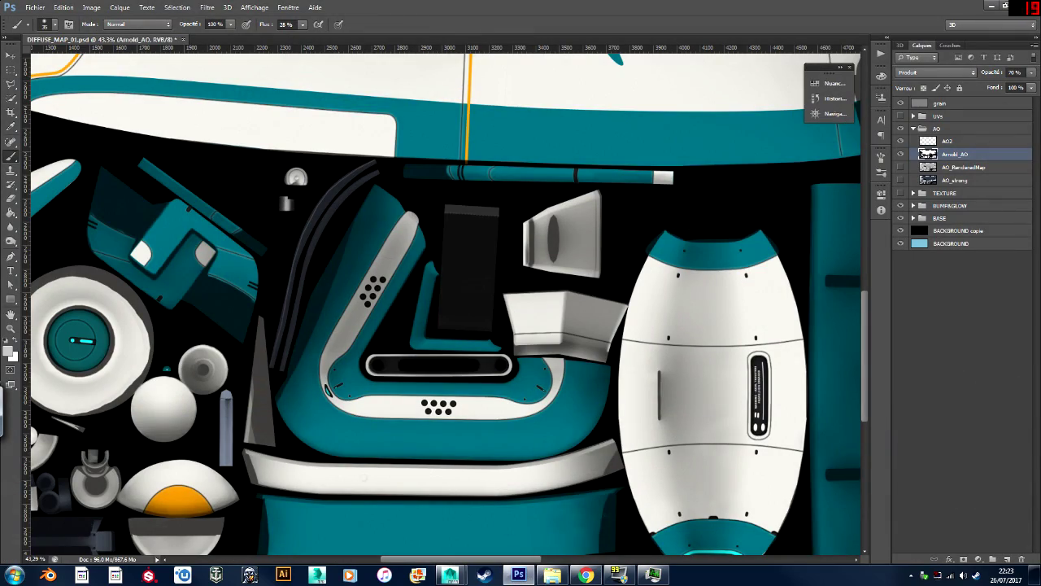
pyautogui.click(449, 574)
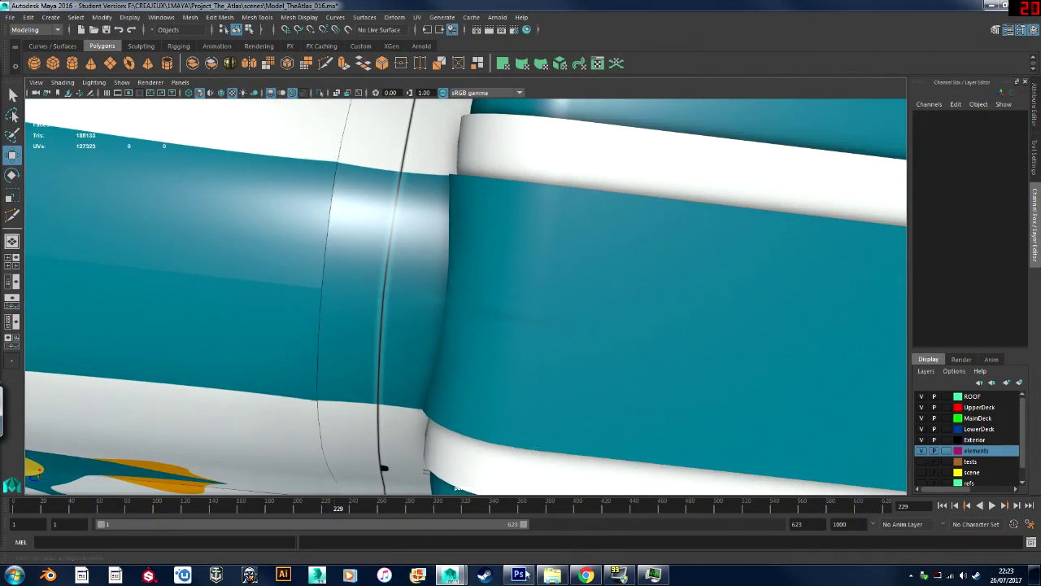
pyautogui.click(518, 574)
pyautogui.click(450, 575)
pyautogui.click(521, 574)
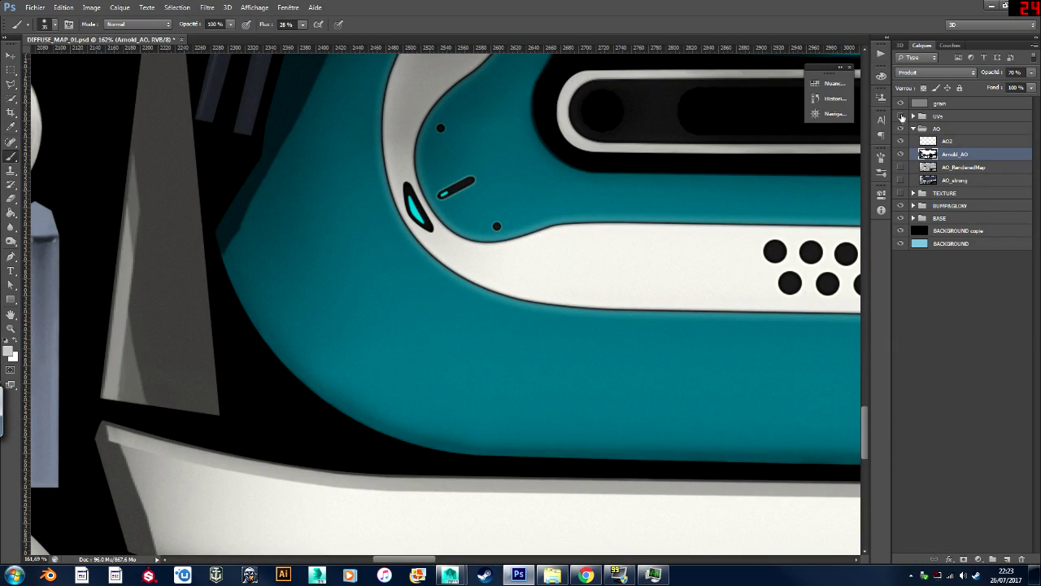
pyautogui.click(900, 115)
pyautogui.click(901, 116)
pyautogui.scroll(-5, 470, 318)
pyautogui.keyDown('alt'); pyautogui.scroll(-1, 465, 474); pyautogui.keyUp('alt')
# Back in Maya, select vertices on the thruster support's teal panel and look up their location in the UV Editor.
pyautogui.click(450, 574)
pyautogui.click(536, 514)
pyautogui.click(470, 322)
pyautogui.moveTo(456, 277); pyautogui.dragTo(455, 314, button='right')
pyautogui.click(386, 281)
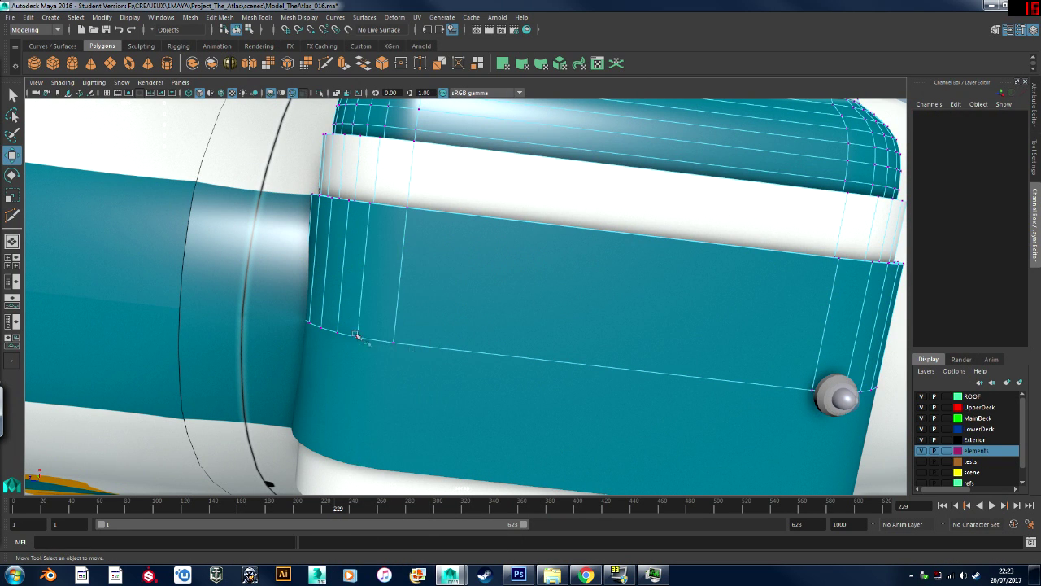
pyautogui.click(418, 17)
pyautogui.click(429, 38)
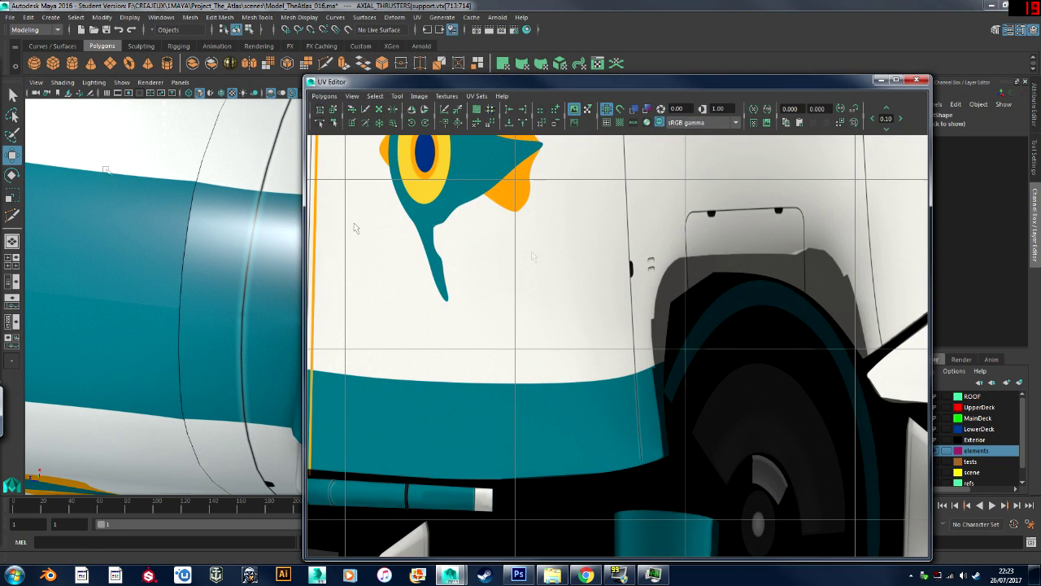
pyautogui.scroll(-4, 655, 342)
pyautogui.keyDown('alt'); pyautogui.moveTo(655, 341); pyautogui.dragTo(815, 90, button='middle'); pyautogui.keyUp('alt')
pyautogui.scroll(3, 560, 478)
pyautogui.click(525, 579)
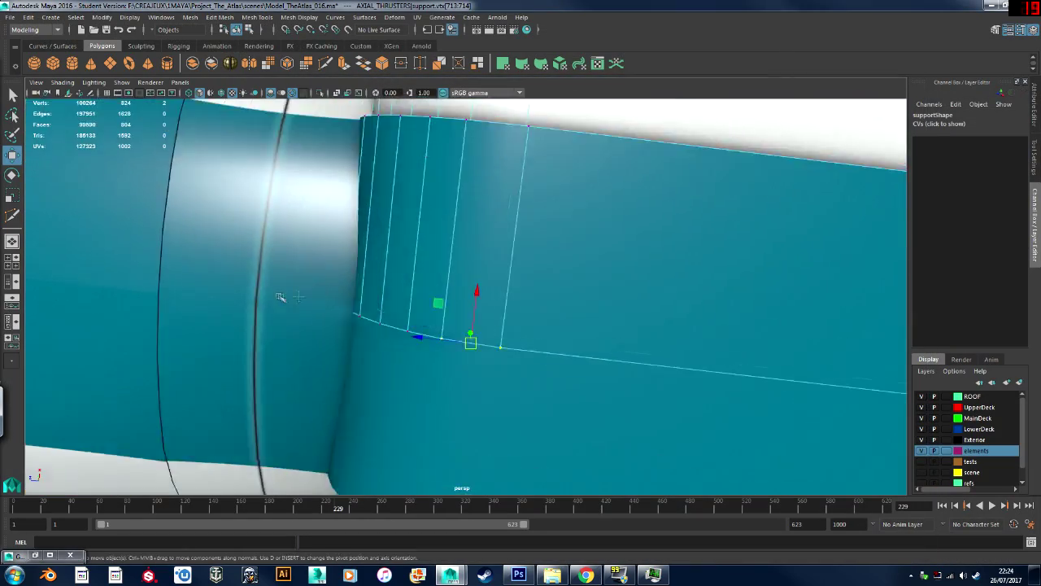
# In Photoshop, paint white on the Arnold_AO layer along both edges of the teal nose strip with the two white lights.
pyautogui.keyDown('alt'); pyautogui.moveTo(495, 305); pyautogui.dragTo(353, 304, button='right'); pyautogui.keyUp('alt')
pyautogui.keyDown('alt'); pyautogui.moveTo(353, 304); pyautogui.dragTo(379, 354, button='middle'); pyautogui.keyUp('alt')
pyautogui.keyDown('alt'); pyautogui.moveTo(379, 353); pyautogui.dragTo(448, 330); pyautogui.keyUp('alt')
pyautogui.keyDown('alt'); pyautogui.moveTo(448, 330); pyautogui.dragTo(383, 309, button='right'); pyautogui.keyUp('alt')
pyautogui.keyDown('alt'); pyautogui.moveTo(383, 309); pyautogui.dragTo(454, 314); pyautogui.keyUp('alt')
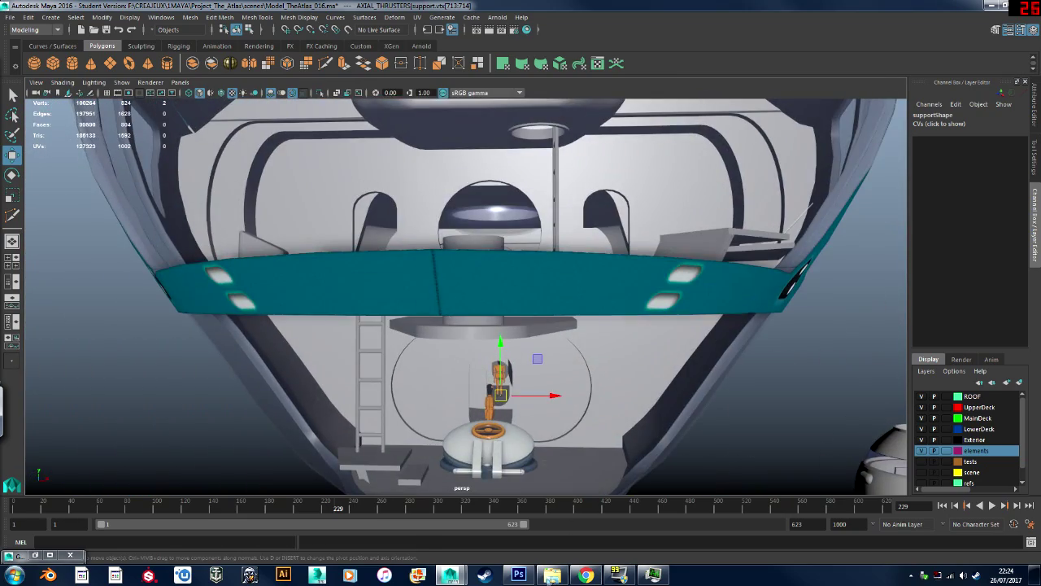
pyautogui.click(519, 575)
pyautogui.keyDown('alt'); pyautogui.scroll(-5, 593, 432); pyautogui.keyUp('alt')
pyautogui.keyDown('alt'); pyautogui.scroll(3, 349, 185); pyautogui.keyUp('alt')
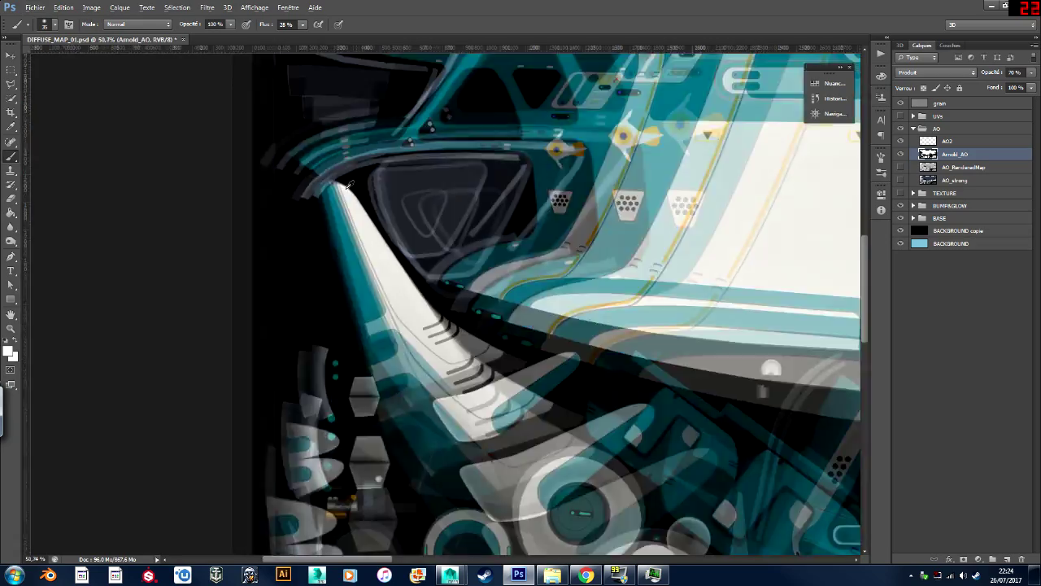
pyautogui.keyDown('alt'); pyautogui.scroll(5, 348, 185); pyautogui.keyUp('alt')
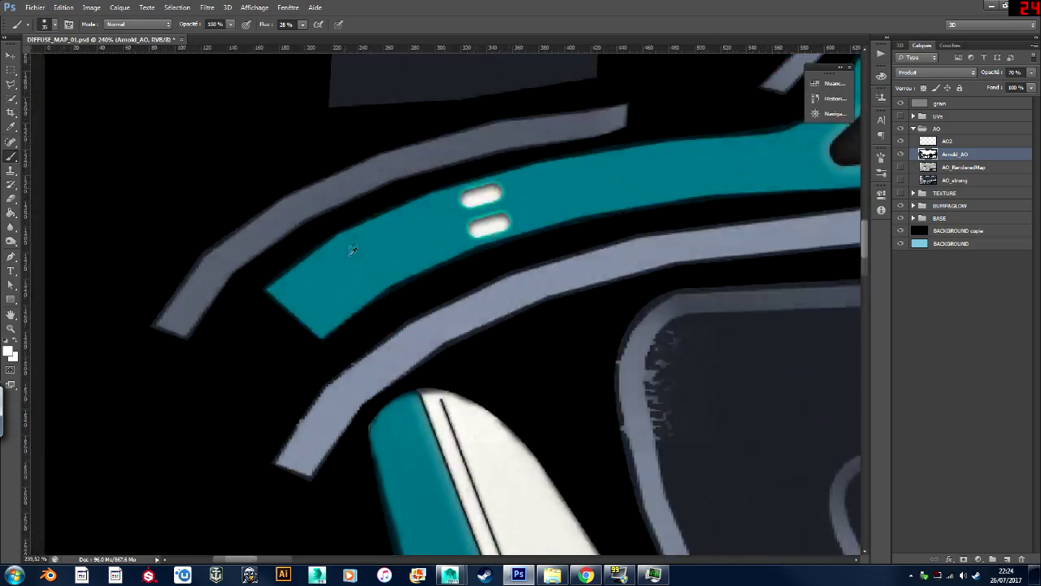
pyautogui.keyDown('alt'); pyautogui.scroll(1, 279, 405); pyautogui.keyUp('alt')
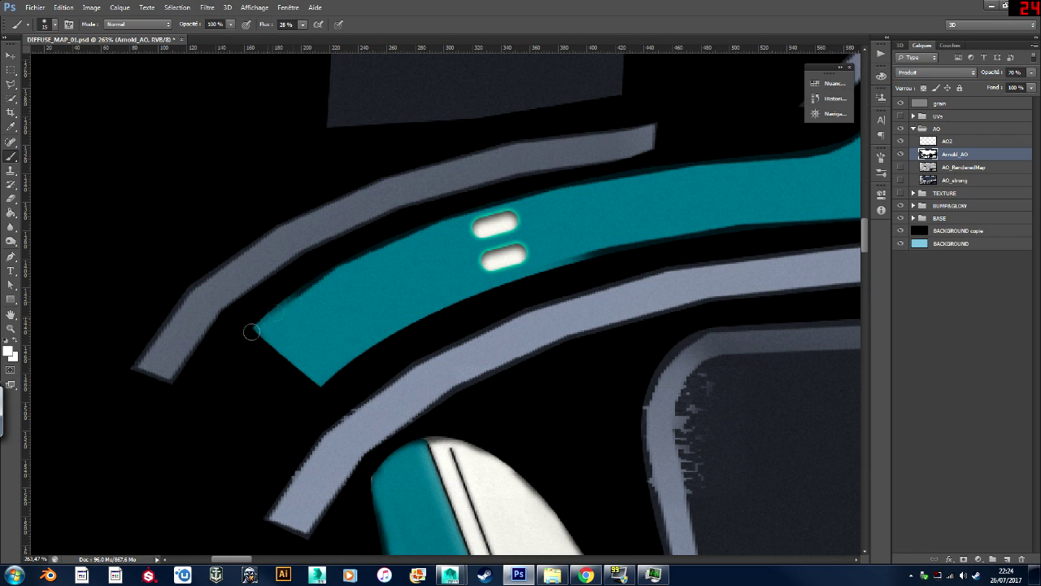
pyautogui.moveTo(549, 196)
pyautogui.mouseDown()
pyautogui.moveTo(732, 157)
pyautogui.moveTo(793, 156)
pyautogui.mouseUp()
pyautogui.moveTo(569, 259)
pyautogui.mouseDown()
pyautogui.moveTo(775, 221)
pyautogui.moveTo(785, 231)
pyautogui.mouseUp()
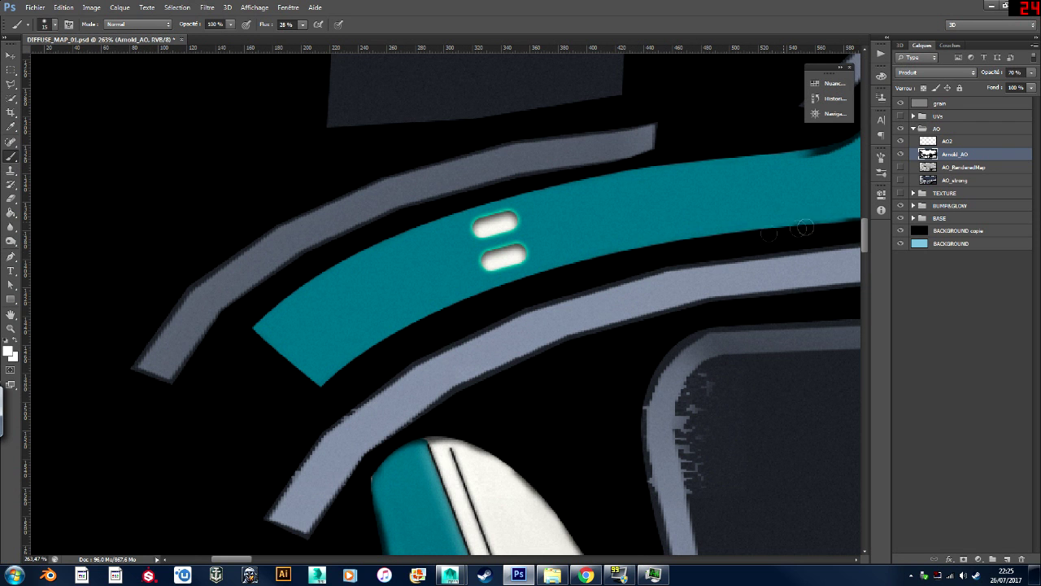
# Paint out the dark edge shading around the teal junction at the black triangular light panel.
pyautogui.keyDown('alt'); pyautogui.scroll(-5, 723, 218); pyautogui.keyUp('alt')
pyautogui.keyDown('alt'); pyautogui.scroll(4, 694, 173); pyautogui.keyUp('alt')
pyautogui.moveTo(481, 290)
pyautogui.mouseDown()
pyautogui.moveTo(555, 258)
pyautogui.moveTo(604, 195)
pyautogui.mouseUp()
pyautogui.moveTo(488, 347)
pyautogui.mouseDown()
pyautogui.moveTo(651, 337)
pyautogui.moveTo(618, 338)
pyautogui.mouseUp()
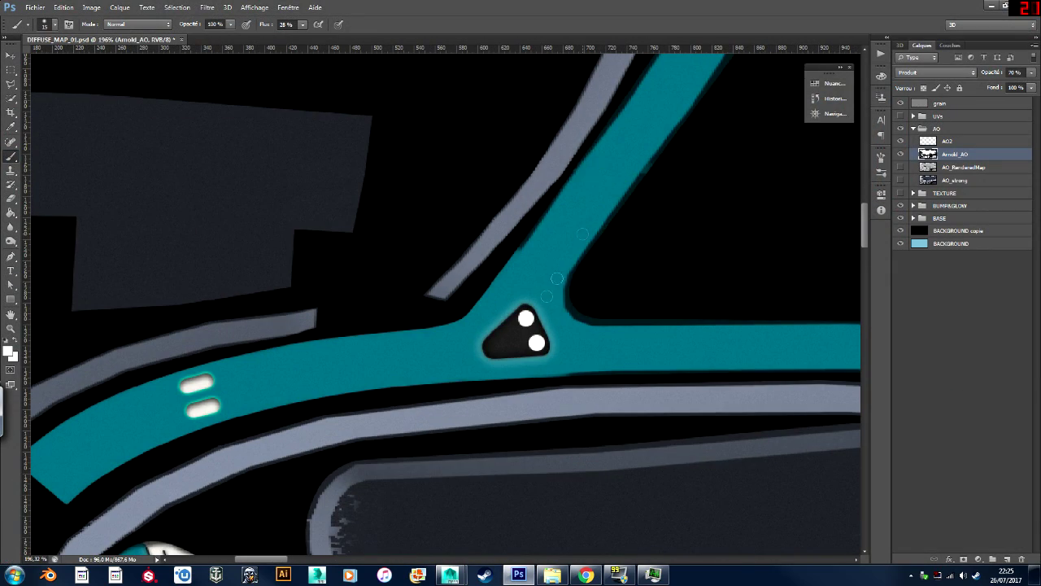
pyautogui.moveTo(557, 278)
pyautogui.mouseDown()
pyautogui.moveTo(579, 319)
pyautogui.moveTo(618, 324)
pyautogui.moveTo(630, 192)
pyautogui.moveTo(690, 109)
pyautogui.mouseUp()
pyautogui.moveTo(529, 371)
pyautogui.mouseDown()
pyautogui.moveTo(611, 339)
pyautogui.moveTo(801, 311)
pyautogui.mouseUp()
pyautogui.moveTo(532, 202); pyautogui.dragTo(535, 229)
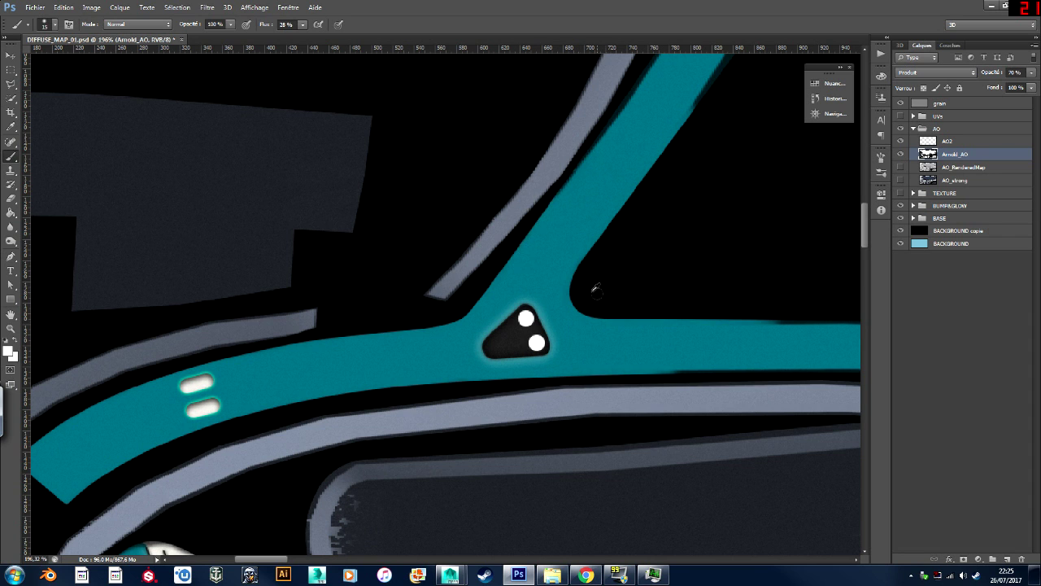
# Paint out the dark shading along the upper and lower edges of the teal strip leading to the two-slot panel.
pyautogui.keyDown('alt'); pyautogui.scroll(-5, 595, 289); pyautogui.keyUp('alt')
pyautogui.keyDown('alt'); pyautogui.scroll(6, 391, 342); pyautogui.keyUp('alt')
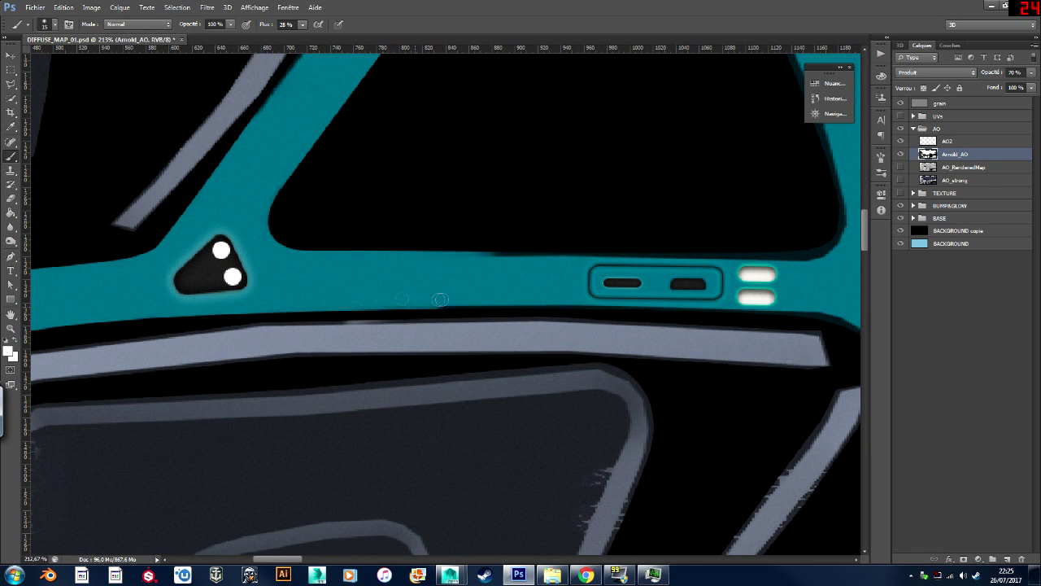
pyautogui.moveTo(364, 301); pyautogui.dragTo(471, 304)
pyautogui.moveTo(543, 248); pyautogui.dragTo(445, 257)
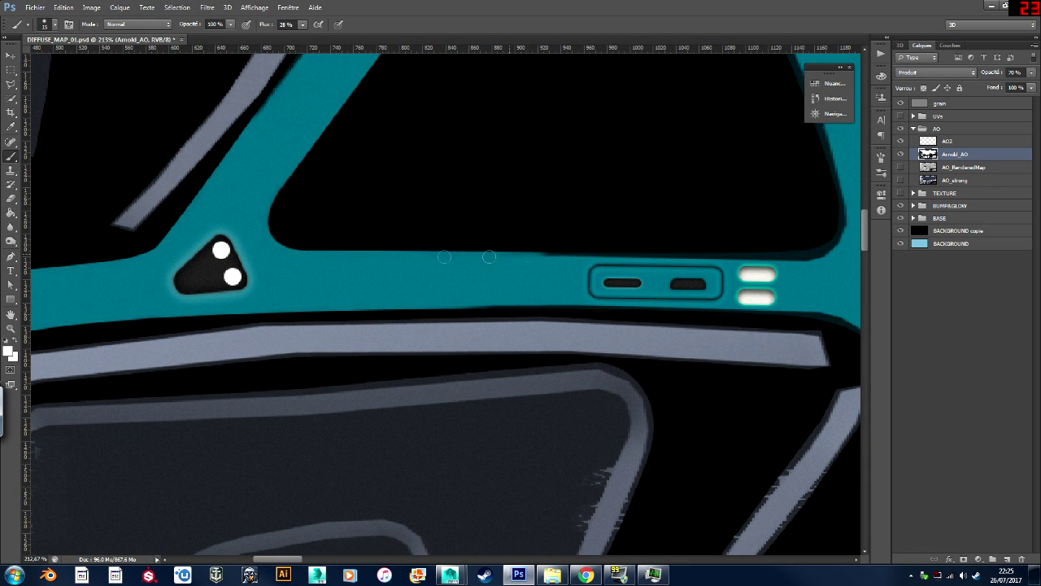
pyautogui.moveTo(596, 253); pyautogui.dragTo(802, 255)
# Paint white over the shading at the rounded window corners beside the two white lights and the bird emblem.
pyautogui.keyDown('alt'); pyautogui.scroll(-3, 802, 255); pyautogui.keyUp('alt')
pyautogui.keyDown('alt'); pyautogui.scroll(4, 569, 325); pyautogui.keyUp('alt')
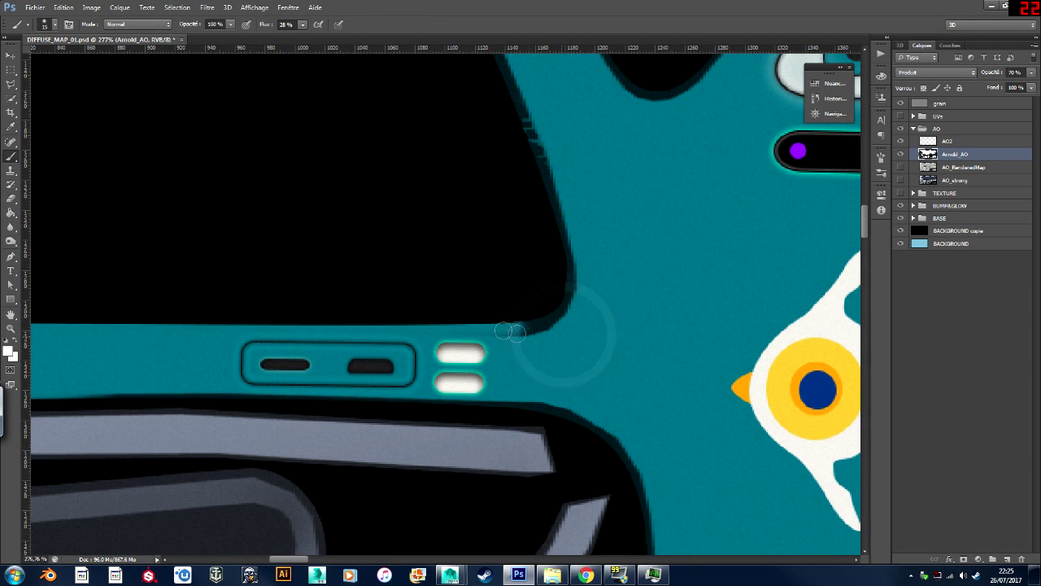
pyautogui.moveTo(527, 322)
pyautogui.mouseDown()
pyautogui.moveTo(577, 268)
pyautogui.moveTo(569, 317)
pyautogui.mouseUp()
pyautogui.moveTo(579, 220)
pyautogui.mouseDown()
pyautogui.moveTo(567, 259)
pyautogui.moveTo(557, 192)
pyautogui.mouseUp()
pyautogui.moveTo(521, 400)
pyautogui.mouseDown()
pyautogui.moveTo(589, 422)
pyautogui.moveTo(649, 511)
pyautogui.moveTo(492, 403)
pyautogui.moveTo(59, 395)
pyautogui.moveTo(461, 410)
pyautogui.moveTo(460, 401)
pyautogui.mouseUp()
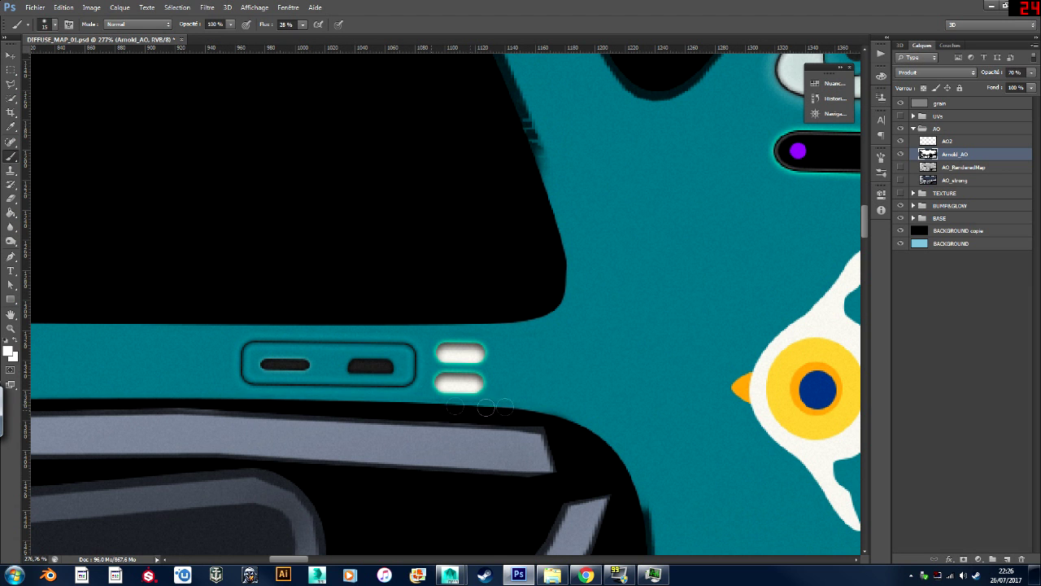
# Paint out the dark shading along the lower window opening's edge near the perforated grille.
pyautogui.moveTo(549, 391)
pyautogui.keyDown('ctrl'); pyautogui.mouseDown()
pyautogui.moveTo(456, 390)
pyautogui.moveTo(493, 249)
pyautogui.moveTo(496, 530)
pyautogui.mouseUp(); pyautogui.keyUp('ctrl')
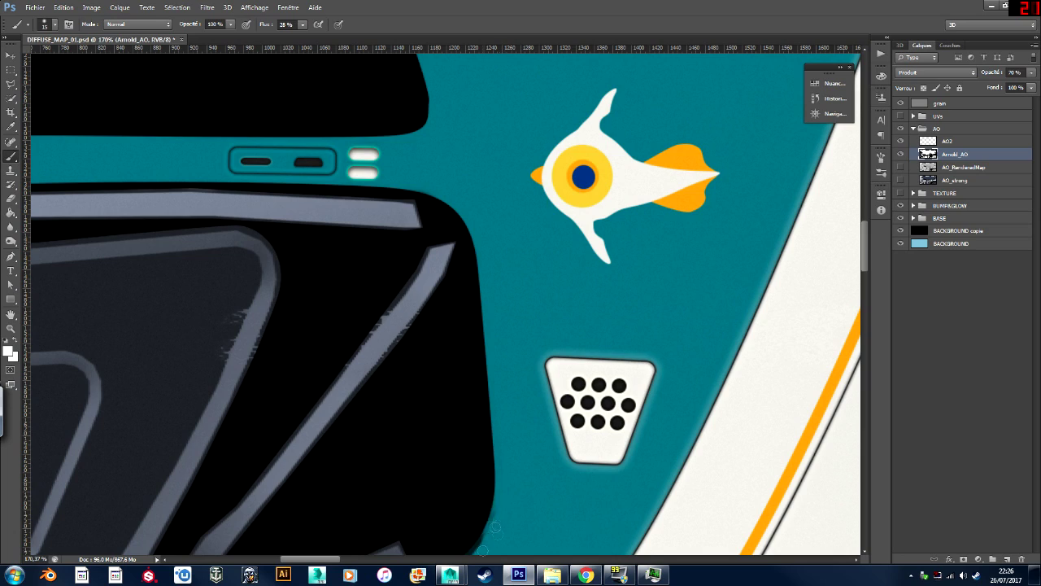
pyautogui.keyDown('ctrl'); pyautogui.moveTo(539, 349); pyautogui.dragTo(456, 350); pyautogui.keyUp('ctrl')
pyautogui.keyDown('ctrl'); pyautogui.moveTo(513, 441); pyautogui.dragTo(598, 439); pyautogui.keyUp('ctrl')
pyautogui.moveTo(493, 417)
pyautogui.mouseDown()
pyautogui.moveTo(519, 379)
pyautogui.moveTo(453, 437)
pyautogui.moveTo(483, 423)
pyautogui.moveTo(390, 435)
pyautogui.mouseUp()
pyautogui.keyDown('ctrl'); pyautogui.moveTo(395, 468); pyautogui.dragTo(456, 460); pyautogui.keyUp('ctrl')
# Paint out the remaining edge shading around the large middle window opening.
pyautogui.moveTo(350, 462)
pyautogui.mouseDown()
pyautogui.moveTo(439, 365)
pyautogui.moveTo(594, 282)
pyautogui.moveTo(701, 244)
pyautogui.moveTo(643, 246)
pyautogui.mouseUp()
pyautogui.keyDown('ctrl'); pyautogui.moveTo(569, 276); pyautogui.dragTo(635, 276); pyautogui.keyUp('ctrl')
pyautogui.moveTo(603, 262)
pyautogui.mouseDown()
pyautogui.moveTo(527, 290)
pyautogui.moveTo(691, 259)
pyautogui.moveTo(577, 333)
pyautogui.moveTo(485, 341)
pyautogui.moveTo(454, 249)
pyautogui.mouseUp()
pyautogui.moveTo(416, 218)
pyautogui.mouseDown()
pyautogui.moveTo(418, 205)
pyautogui.moveTo(394, 178)
pyautogui.mouseUp()
pyautogui.moveTo(275, 155); pyautogui.dragTo(180, 284)
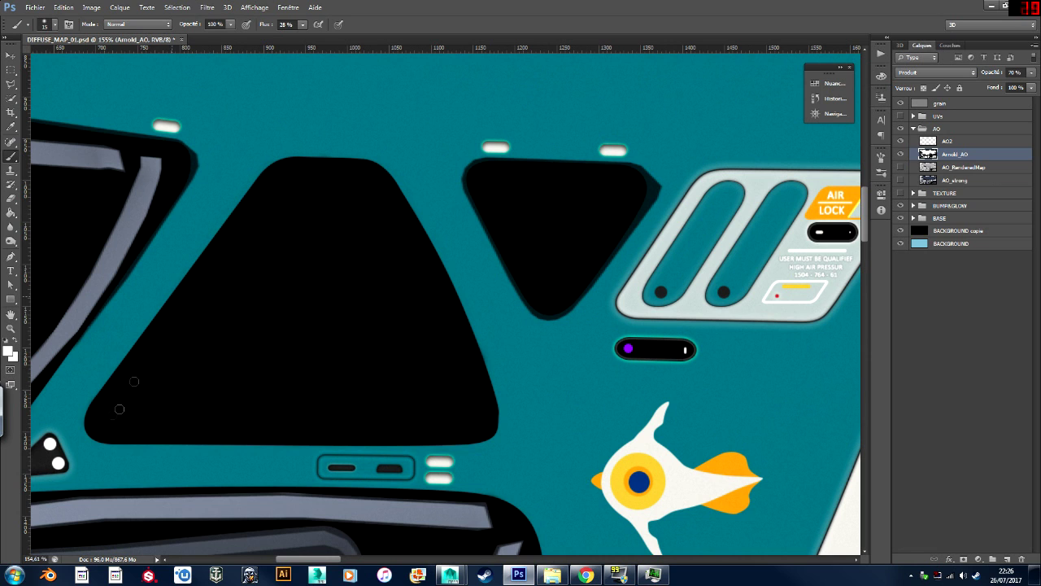
# Paint out the dark shading around the small triangular window opening beside the AIR LOCK panel.
pyautogui.moveTo(519, 297); pyautogui.dragTo(465, 179)
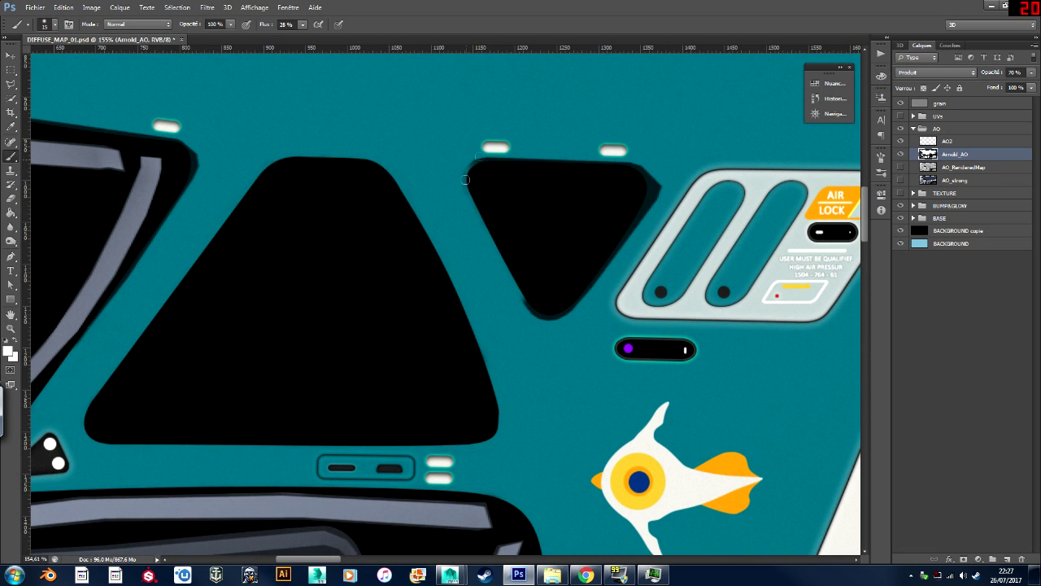
pyautogui.moveTo(554, 161); pyautogui.dragTo(577, 157)
pyautogui.moveTo(663, 175)
pyautogui.mouseDown()
pyautogui.moveTo(628, 235)
pyautogui.moveTo(647, 176)
pyautogui.mouseUp()
pyautogui.moveTo(616, 258); pyautogui.dragTo(534, 306)
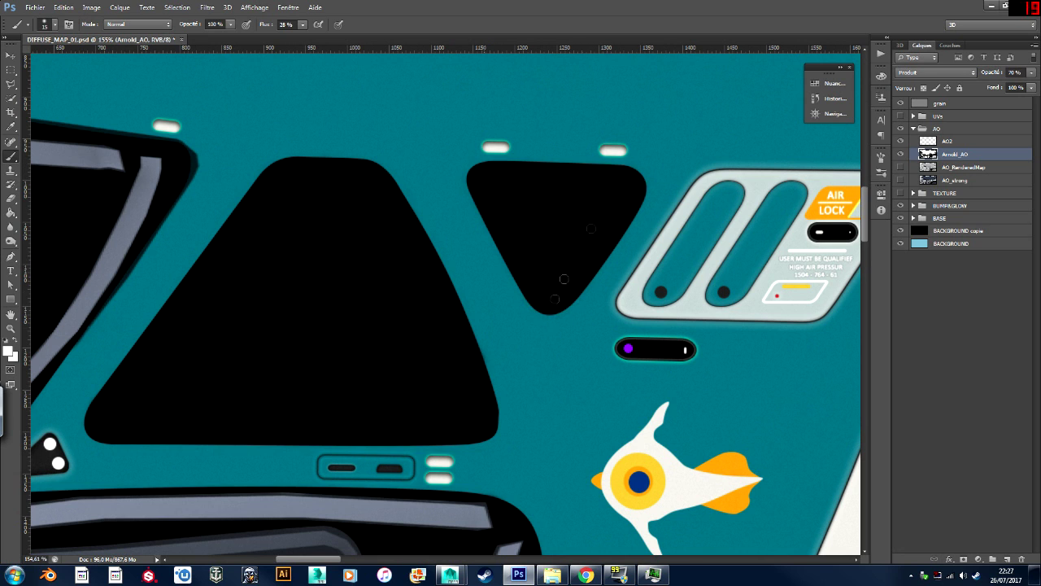
# Paint white along the slanted teal strut and rounded corner of the front window opening.
pyautogui.moveTo(553, 193)
pyautogui.mouseDown()
pyautogui.moveTo(832, 129)
pyautogui.moveTo(837, 194)
pyautogui.mouseUp()
pyautogui.keyDown('ctrl'); pyautogui.moveTo(451, 192); pyautogui.dragTo(498, 195); pyautogui.keyUp('ctrl')
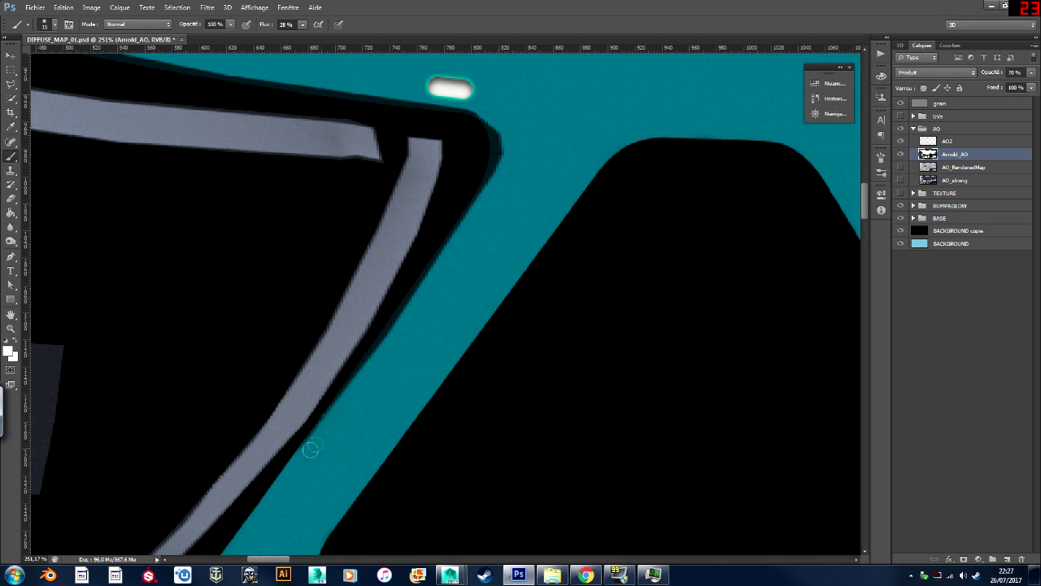
pyautogui.moveTo(332, 406)
pyautogui.mouseDown()
pyautogui.moveTo(448, 245)
pyautogui.moveTo(503, 120)
pyautogui.moveTo(366, 151)
pyautogui.mouseUp()
# Paint out the shading along the lower curved edge of the teal nose section above the front window.
pyautogui.keyDown('ctrl'); pyautogui.moveTo(386, 94); pyautogui.dragTo(460, 98); pyautogui.keyUp('ctrl')
pyautogui.keyDown('ctrl'); pyautogui.moveTo(469, 190); pyautogui.dragTo(395, 190); pyautogui.keyUp('ctrl')
pyautogui.keyDown('ctrl'); pyautogui.moveTo(363, 117); pyautogui.dragTo(428, 116); pyautogui.keyUp('ctrl')
pyautogui.keyDown('ctrl'); pyautogui.moveTo(320, 246); pyautogui.dragTo(255, 246); pyautogui.keyUp('ctrl')
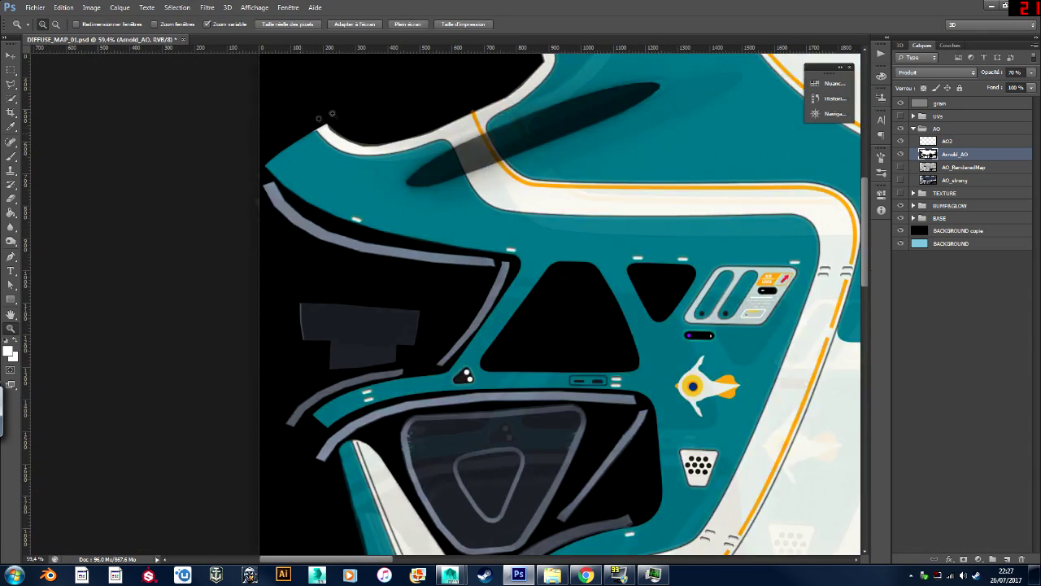
pyautogui.keyDown('ctrl'); pyautogui.moveTo(288, 124); pyautogui.dragTo(353, 124); pyautogui.keyUp('ctrl')
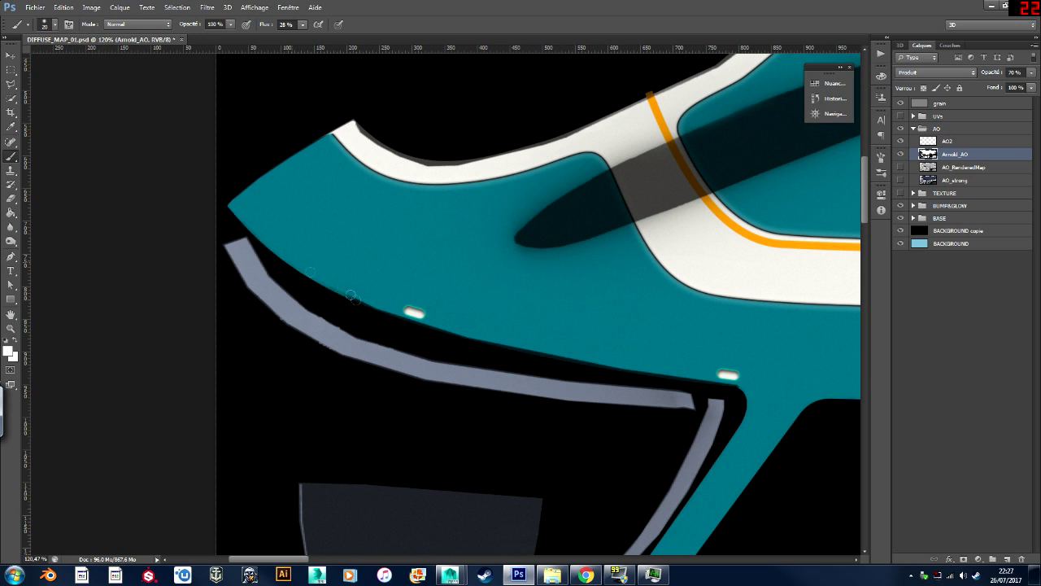
pyautogui.moveTo(410, 321); pyautogui.dragTo(537, 348)
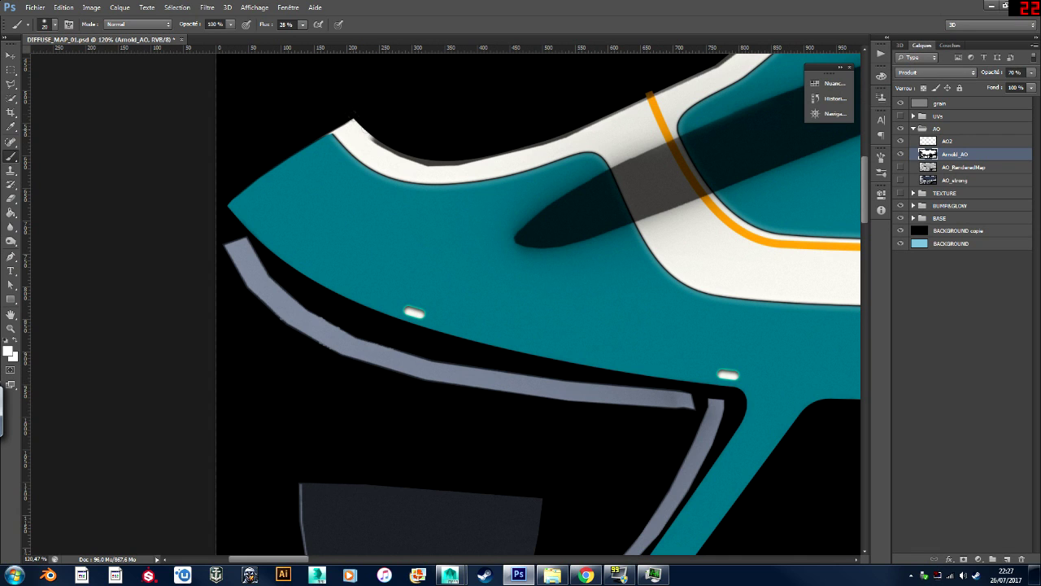
# Paint out the grey shading along the outer edge of the white band above the nose section.
pyautogui.moveTo(505, 159); pyautogui.dragTo(609, 120)
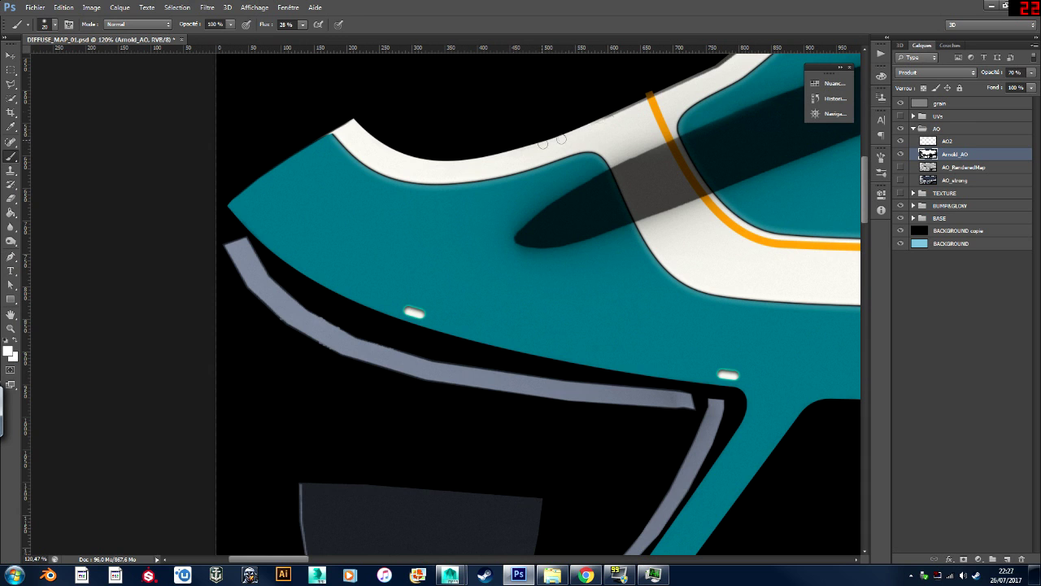
pyautogui.scroll(5, 849, 194)
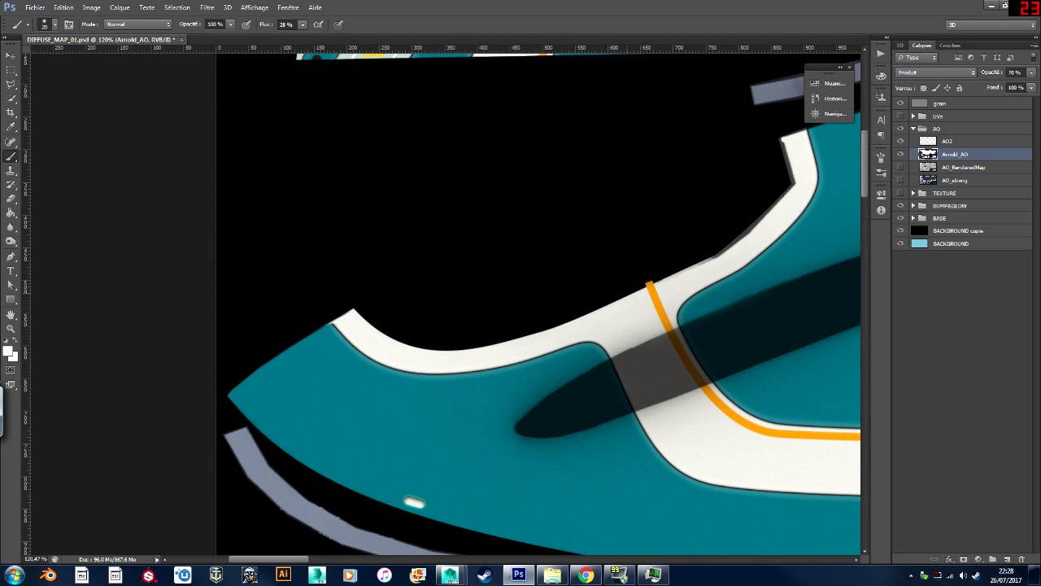
pyautogui.moveTo(691, 273); pyautogui.dragTo(776, 199)
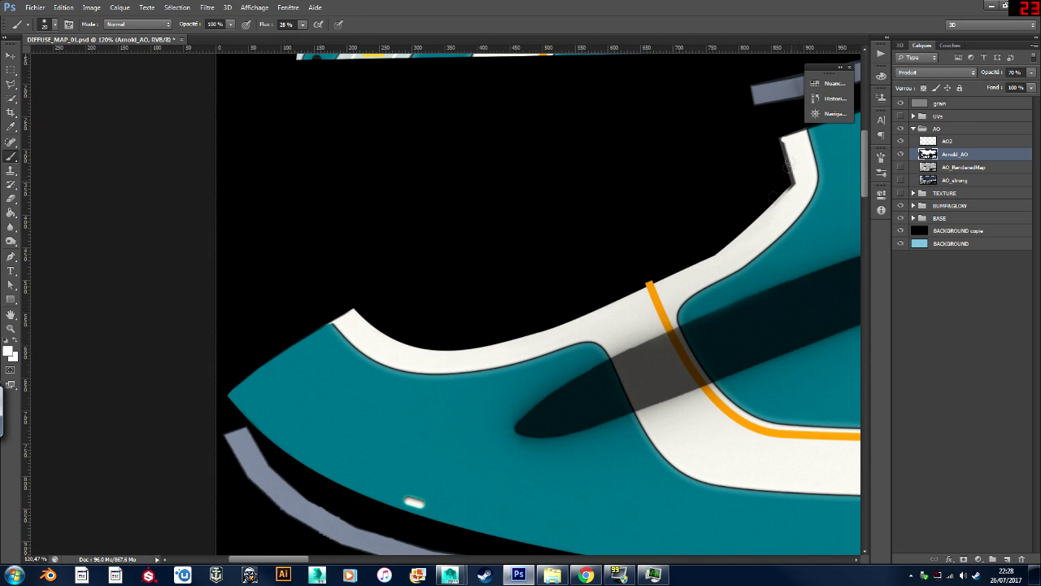
# Switch to Maya and examine the cockpit window frames and nose on the textured ship.
pyautogui.keyDown('ctrl'); pyautogui.moveTo(513, 208); pyautogui.dragTo(445, 283); pyautogui.keyUp('ctrl')
pyautogui.click(452, 574)
pyautogui.click(499, 525)
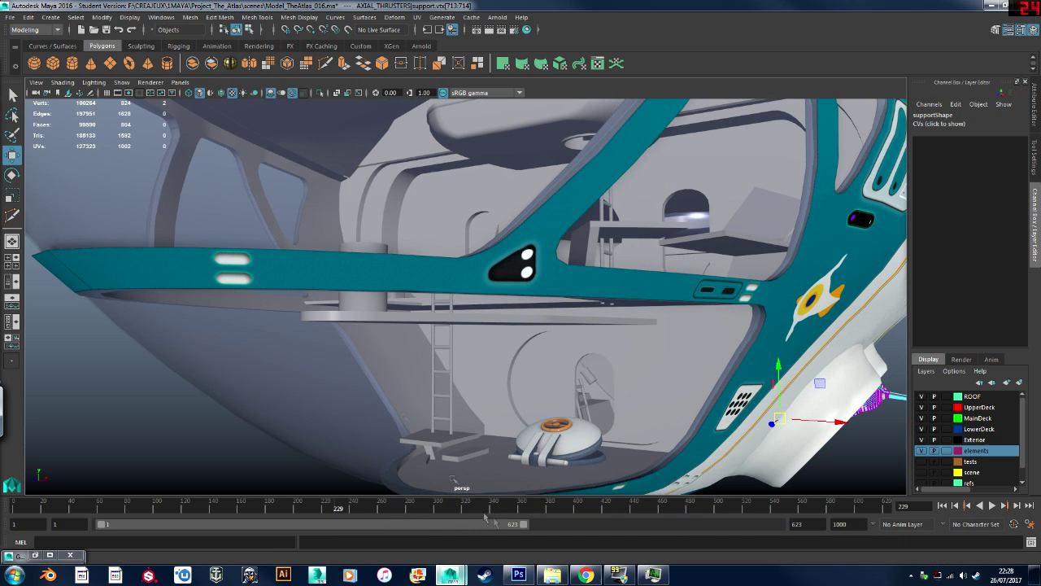
pyautogui.scroll(-5, 459, 347)
pyautogui.moveTo(459, 347)
pyautogui.keyDown('alt'); pyautogui.mouseDown()
pyautogui.moveTo(423, 347)
pyautogui.moveTo(457, 372)
pyautogui.moveTo(452, 364)
pyautogui.mouseUp(); pyautogui.keyUp('alt')
pyautogui.scroll(5, 327, 415)
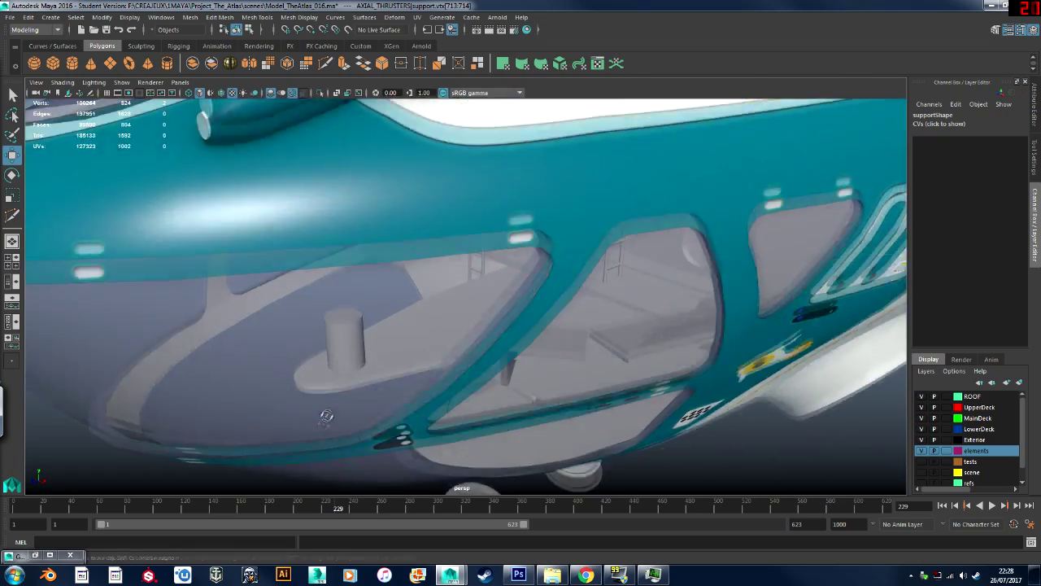
# Switch back to Photoshop and paint out the dark edge shading along the lower part of the long grey-blue strip below the nose section.
pyautogui.keyDown('alt'); pyautogui.moveTo(327, 415); pyautogui.dragTo(326, 368); pyautogui.keyUp('alt')
pyautogui.click(518, 575)
pyautogui.keyDown('alt'); pyautogui.scroll(10, 392, 325); pyautogui.keyUp('alt')
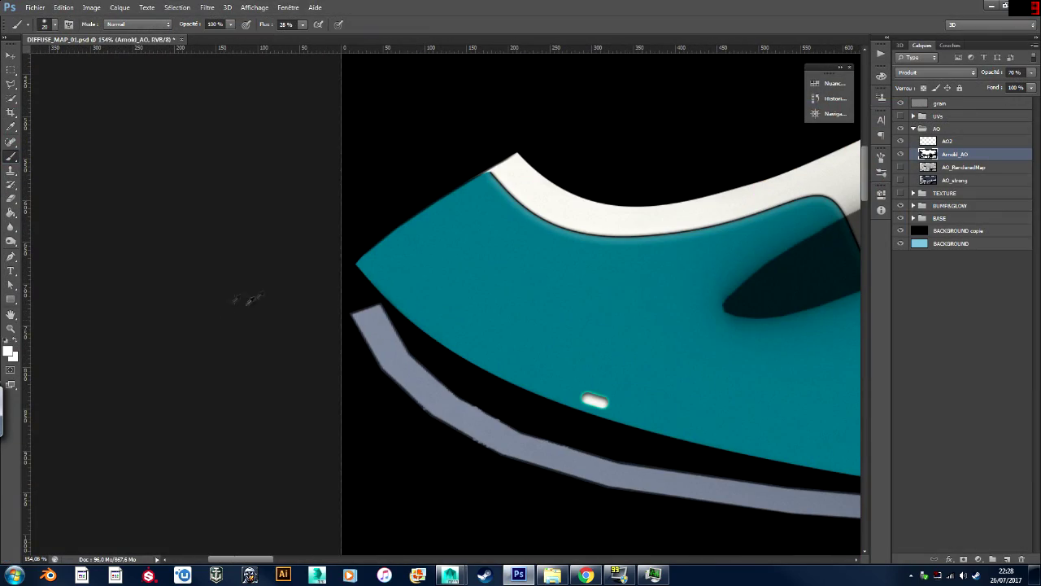
pyautogui.moveTo(406, 357)
pyautogui.mouseDown()
pyautogui.moveTo(372, 371)
pyautogui.moveTo(435, 384)
pyautogui.mouseUp()
pyautogui.press('r')
pyautogui.moveTo(313, 231)
pyautogui.mouseDown()
pyautogui.moveTo(298, 330)
pyautogui.moveTo(336, 407)
pyautogui.mouseUp()
pyautogui.press('space')
pyautogui.moveTo(452, 227); pyautogui.dragTo(344, 306)
pyautogui.moveTo(535, 265)
pyautogui.mouseDown()
pyautogui.moveTo(478, 356)
pyautogui.moveTo(506, 354)
pyautogui.mouseUp()
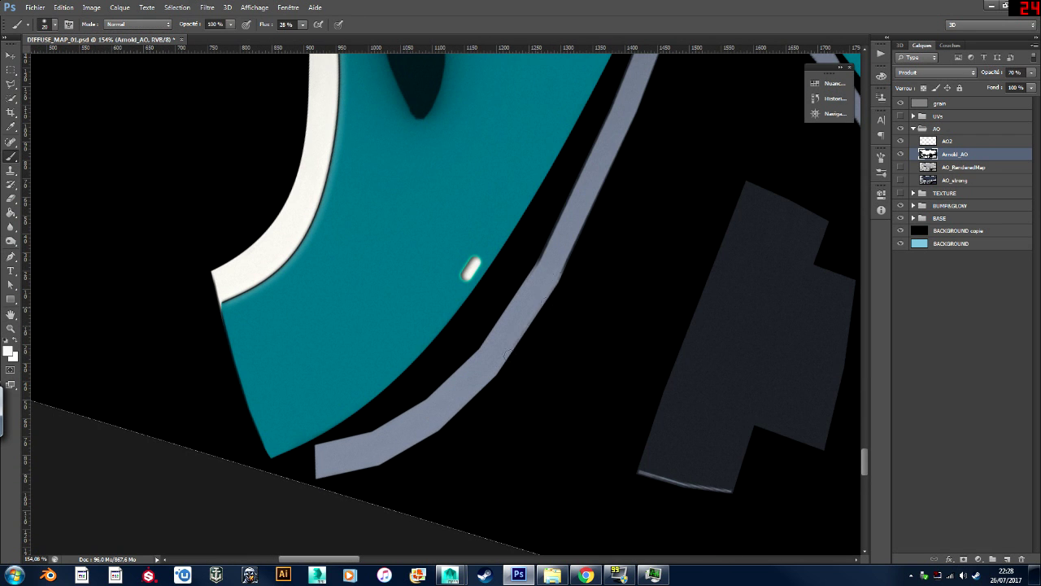
pyautogui.moveTo(583, 197)
pyautogui.mouseDown()
pyautogui.moveTo(544, 259)
pyautogui.moveTo(613, 168)
pyautogui.mouseUp()
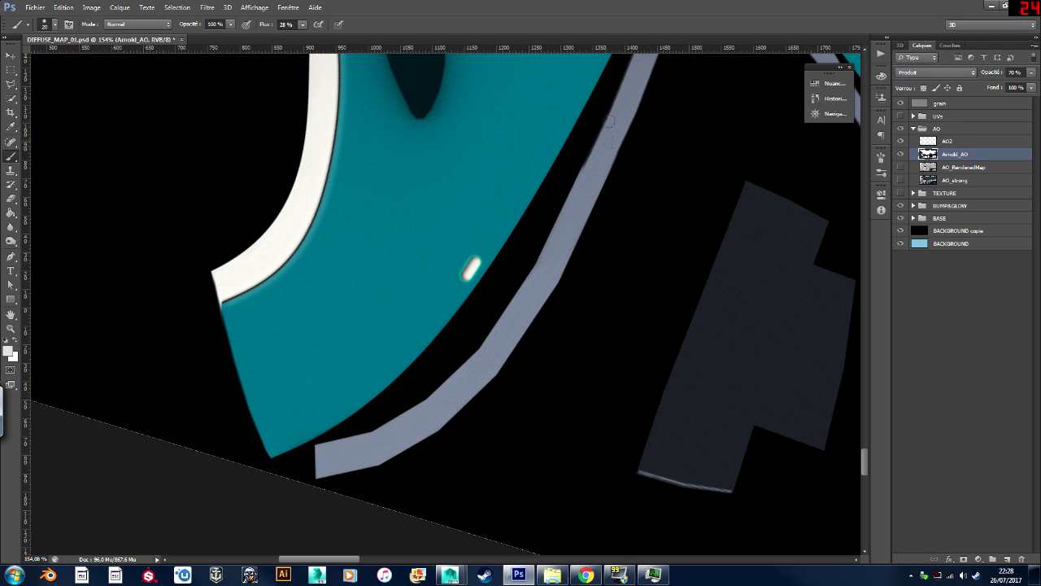
# Continue brushing out the edge shading along the upper part of the long grey-blue strip, up to its end below the rounded window corner.
pyautogui.press('g')
pyautogui.press('space')
pyautogui.moveTo(592, 136); pyautogui.dragTo(467, 355)
pyautogui.press('b')
pyautogui.moveTo(496, 303)
pyautogui.mouseDown()
pyautogui.moveTo(523, 227)
pyautogui.moveTo(524, 319)
pyautogui.mouseUp()
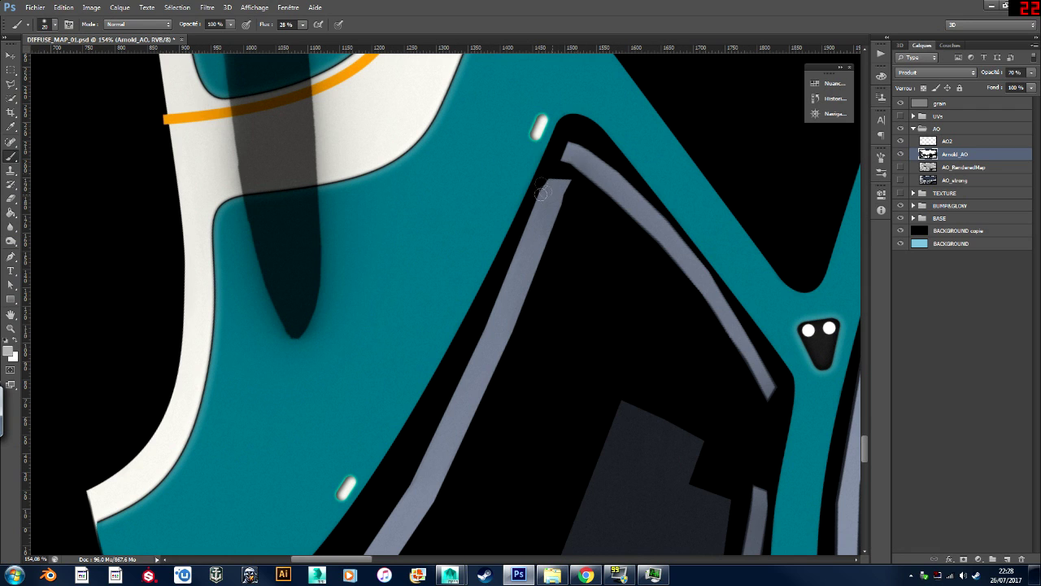
# Paint sampled tones over the edge shading of the grey strip running beside the slanted teal strut.
pyautogui.moveTo(601, 175)
pyautogui.mouseDown()
pyautogui.moveTo(646, 198)
pyautogui.moveTo(618, 216)
pyautogui.moveTo(683, 272)
pyautogui.mouseUp()
pyautogui.keyDown('alt'); pyautogui.click(665, 242); pyautogui.keyUp('alt')
pyautogui.keyDown('alt'); pyautogui.click(675, 243); pyautogui.keyUp('alt')
pyautogui.moveTo(669, 223); pyautogui.dragTo(751, 344)
pyautogui.keyDown('alt'); pyautogui.click(705, 237); pyautogui.keyUp('alt')
pyautogui.keyDown('alt'); pyautogui.click(723, 301); pyautogui.keyUp('alt')
pyautogui.moveTo(702, 292); pyautogui.dragTo(767, 397)
pyautogui.keyDown('alt'); pyautogui.click(757, 346); pyautogui.keyUp('alt')
# Paint over the dark edges of the short, narrow grey strip beside the teal strut with the two white lights.
pyautogui.keyDown('alt'); pyautogui.scroll(-5, 704, 326); pyautogui.keyUp('alt')
pyautogui.moveTo(704, 326); pyautogui.dragTo(463, 244)
pyautogui.keyDown('alt'); pyautogui.scroll(6, 494, 512); pyautogui.keyUp('alt')
pyautogui.keyDown('alt'); pyautogui.click(478, 450); pyautogui.keyUp('alt')
pyautogui.moveTo(449, 431); pyautogui.dragTo(499, 470)
pyautogui.moveTo(431, 370); pyautogui.dragTo(446, 426)
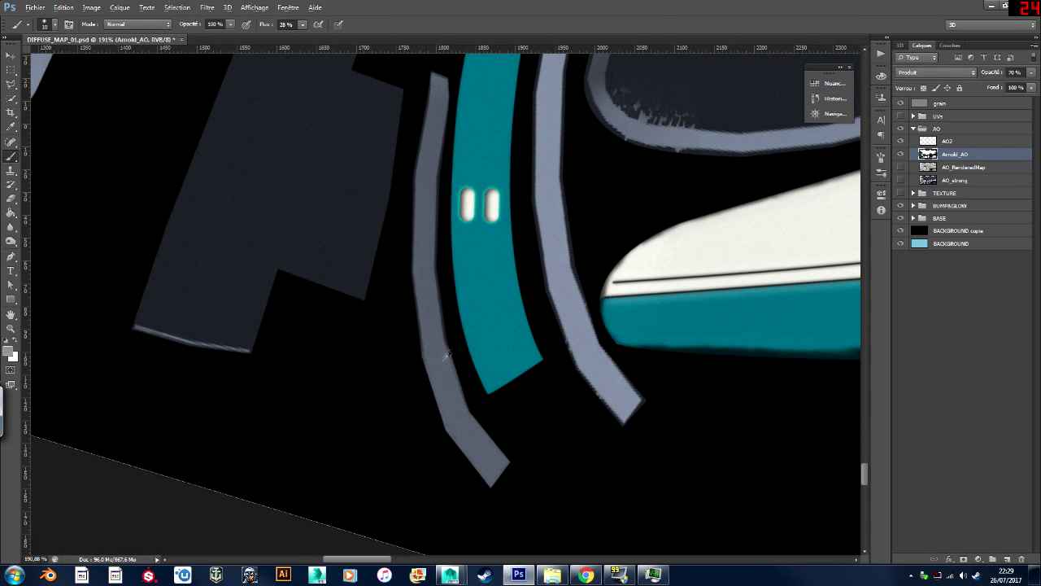
pyautogui.moveTo(439, 346)
pyautogui.mouseDown()
pyautogui.moveTo(418, 151)
pyautogui.moveTo(433, 75)
pyautogui.moveTo(440, 105)
pyautogui.mouseUp()
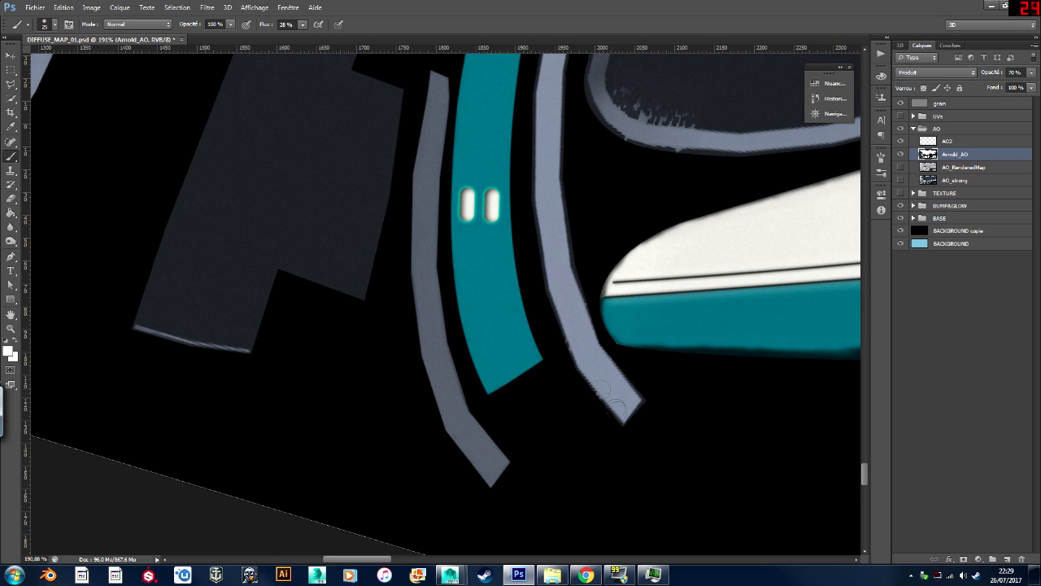
# Paint out the edge shading along the lower part of the long light grey strip on the strut's other side, using sampled tones.
pyautogui.moveTo(617, 378)
pyautogui.mouseDown()
pyautogui.moveTo(639, 400)
pyautogui.moveTo(632, 409)
pyautogui.mouseUp()
pyautogui.keyDown('alt'); pyautogui.click(606, 379); pyautogui.keyUp('alt')
pyautogui.moveTo(579, 371)
pyautogui.mouseDown()
pyautogui.moveTo(539, 259)
pyautogui.moveTo(537, 210)
pyautogui.mouseUp()
pyautogui.moveTo(578, 296); pyautogui.dragTo(616, 368)
pyautogui.moveTo(571, 268)
pyautogui.mouseDown()
pyautogui.moveTo(582, 306)
pyautogui.moveTo(569, 262)
pyautogui.mouseUp()
pyautogui.keyDown('alt'); pyautogui.click(555, 240); pyautogui.keyUp('alt')
pyautogui.press('space')
pyautogui.moveTo(552, 189)
pyautogui.mouseDown()
pyautogui.moveTo(543, 261)
pyautogui.moveTo(489, 365)
pyautogui.moveTo(524, 174)
pyautogui.moveTo(462, 362)
pyautogui.mouseUp()
pyautogui.press('space')
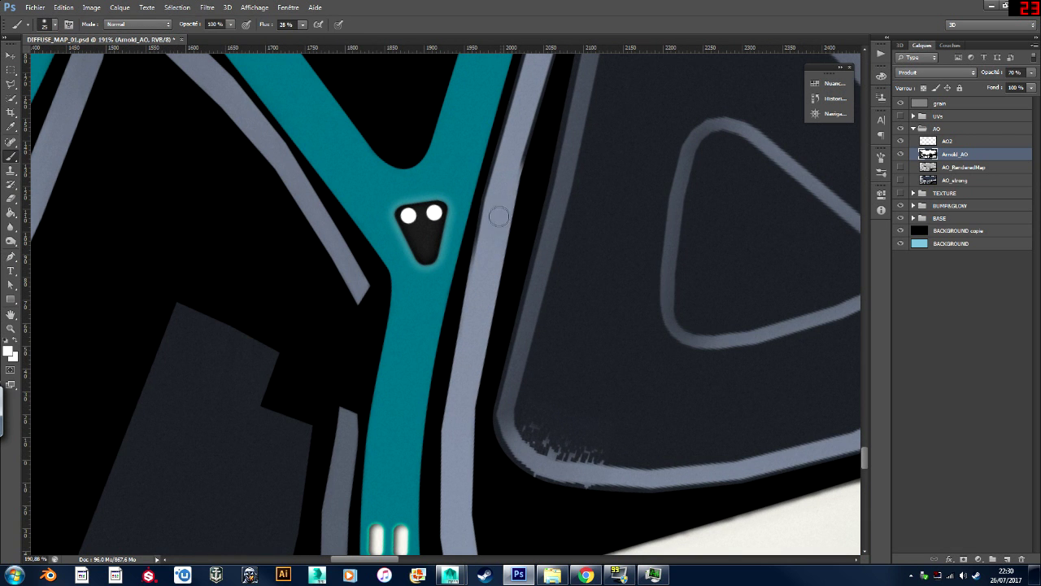
# Choose a soft round brush preset and paint out the shading on the light grey strip above the black triangular marker.
pyautogui.press('space')
pyautogui.moveTo(488, 248); pyautogui.dragTo(427, 416)
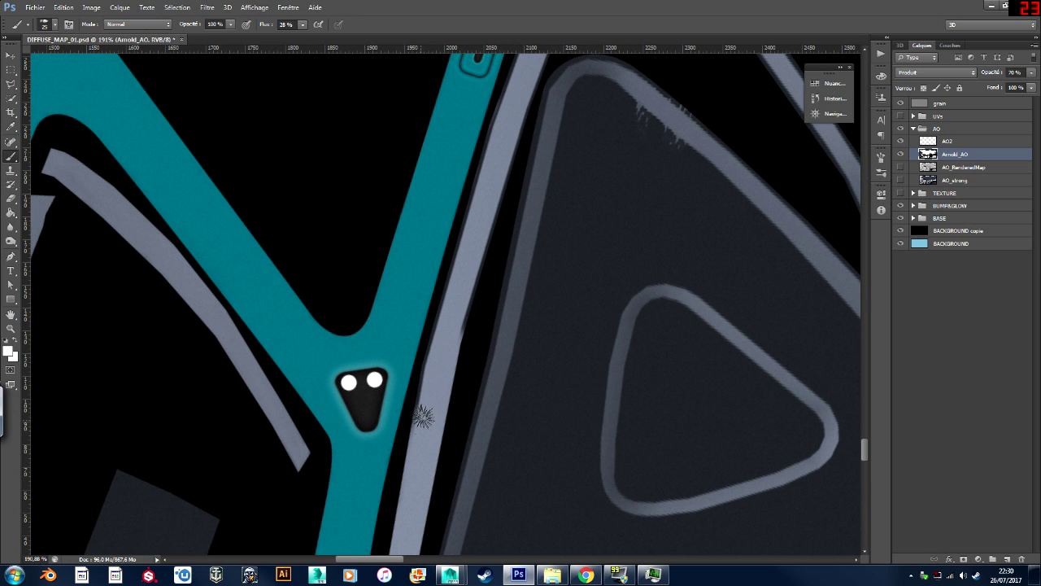
pyautogui.press('F5')
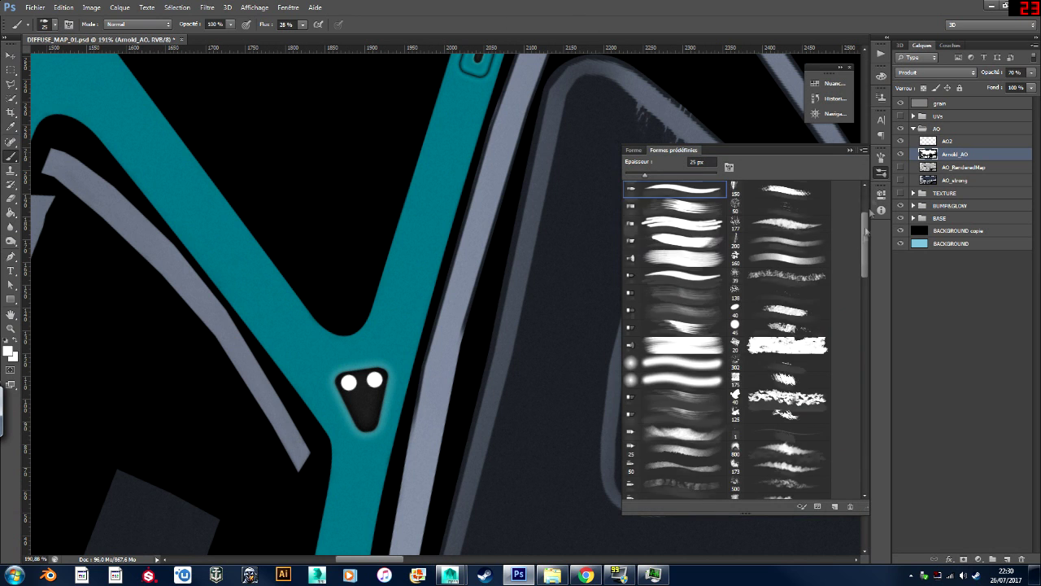
pyautogui.scroll(3, 707, 237)
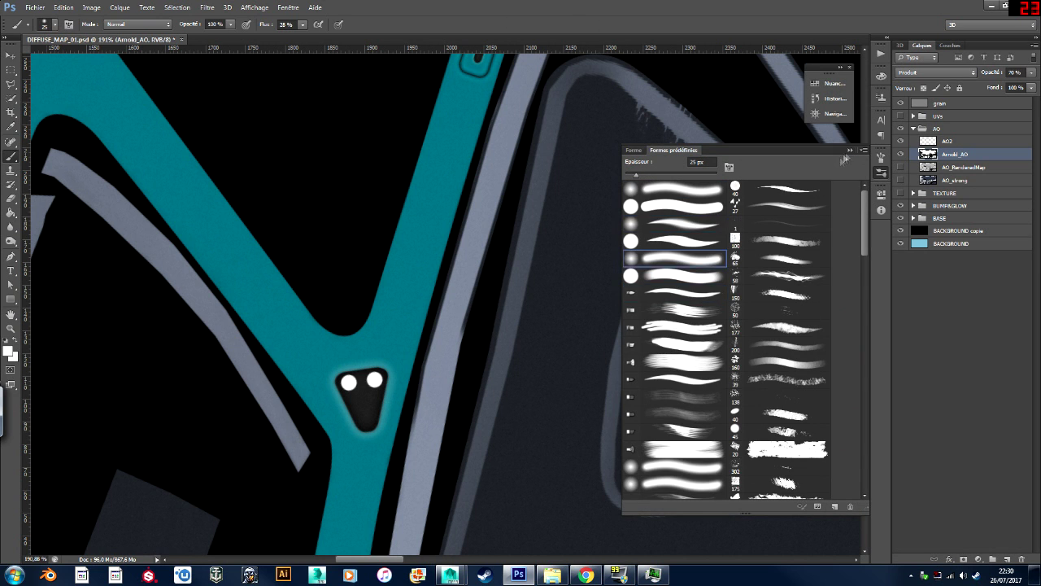
pyautogui.press('F5')
pyautogui.moveTo(436, 337); pyautogui.dragTo(414, 429)
pyautogui.keyDown('alt'); pyautogui.click(438, 345); pyautogui.keyUp('alt')
pyautogui.moveTo(424, 371); pyautogui.dragTo(452, 262)
pyautogui.moveTo(462, 336); pyautogui.dragTo(479, 269)
pyautogui.keyDown('alt'); pyautogui.click(480, 229); pyautogui.keyUp('alt')
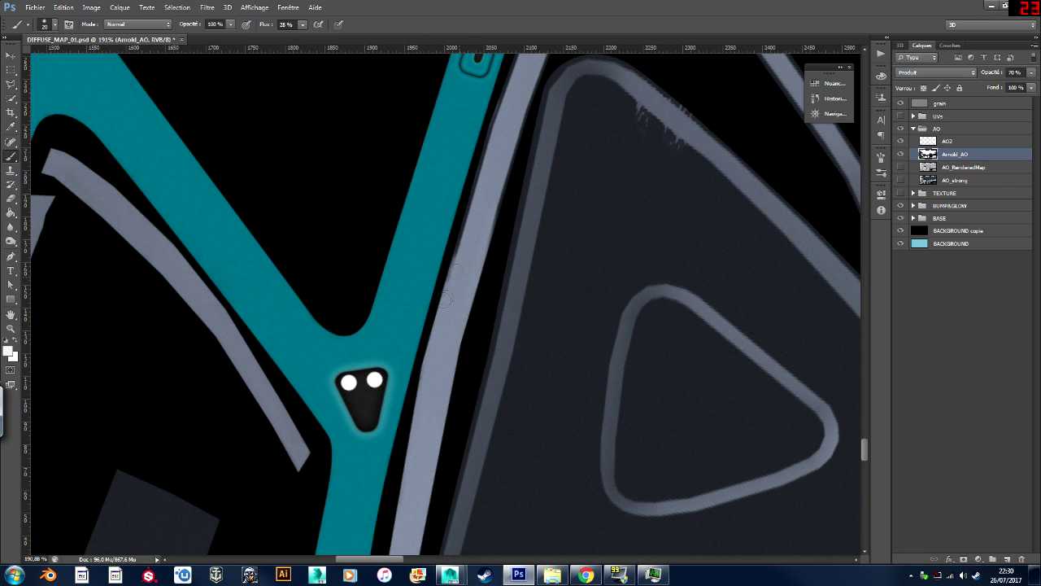
pyautogui.moveTo(444, 298)
pyautogui.mouseDown()
pyautogui.moveTo(523, 114)
pyautogui.moveTo(493, 257)
pyautogui.moveTo(472, 248)
pyautogui.moveTo(491, 206)
pyautogui.moveTo(479, 299)
pyautogui.mouseUp()
# Paint over the shading at the upper end of the light grey strip beside the slotted teal panel.
pyautogui.press('space')
pyautogui.keyDown('alt'); pyautogui.click(488, 258); pyautogui.keyUp('alt')
pyautogui.press('space')
pyautogui.press('alt')
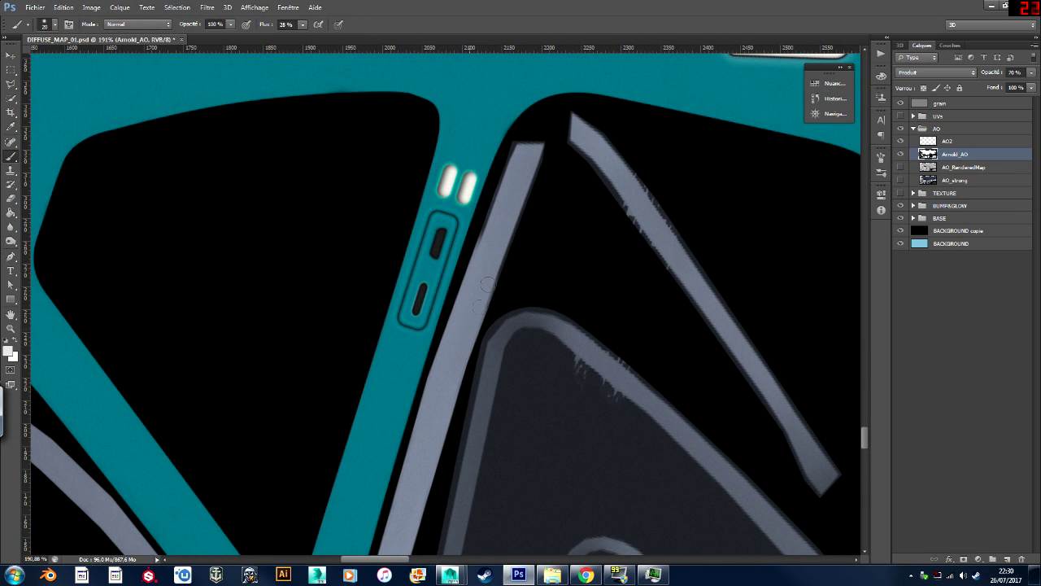
pyautogui.moveTo(534, 150); pyautogui.dragTo(519, 221)
# Cover the ragged dark edges of the diagonal grey strip above the dark triangular panel with sampled tones.
pyautogui.keyDown('alt'); pyautogui.click(605, 158); pyautogui.keyUp('alt')
pyautogui.moveTo(639, 191); pyautogui.dragTo(661, 248)
pyautogui.keyDown('alt'); pyautogui.click(581, 135); pyautogui.keyUp('alt')
pyautogui.moveTo(575, 122)
pyautogui.mouseDown()
pyautogui.moveTo(634, 175)
pyautogui.moveTo(725, 306)
pyautogui.mouseUp()
pyautogui.moveTo(675, 277)
pyautogui.mouseDown()
pyautogui.moveTo(728, 354)
pyautogui.moveTo(785, 407)
pyautogui.moveTo(750, 374)
pyautogui.moveTo(822, 493)
pyautogui.moveTo(813, 435)
pyautogui.moveTo(836, 472)
pyautogui.moveTo(795, 405)
pyautogui.mouseUp()
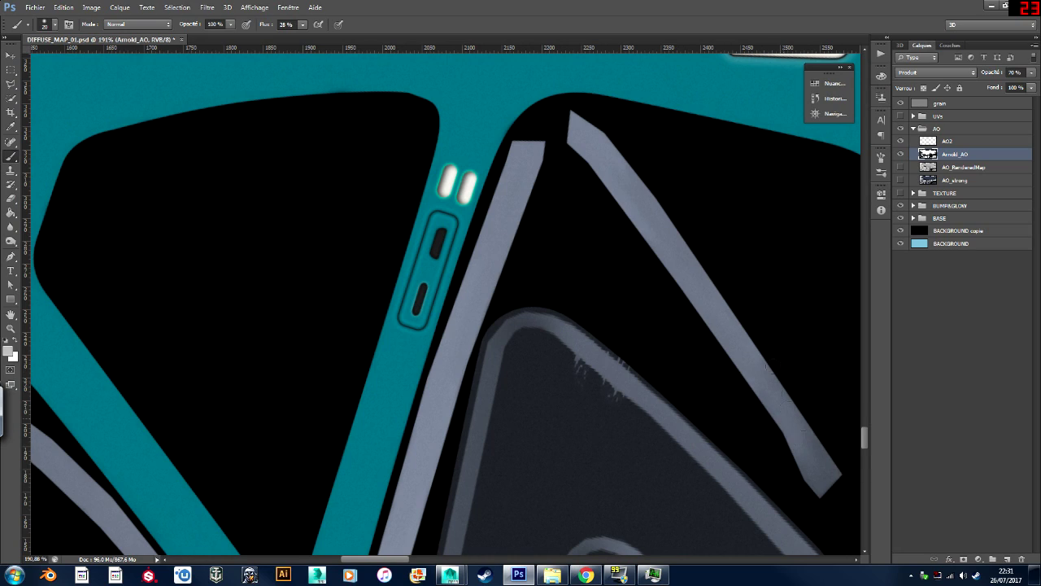
# Paint over the edge shading at the lower end of the curved grey strip near the cyan lights.
pyautogui.keyDown('ctrl'); pyautogui.moveTo(423, 325); pyautogui.dragTo(346, 329); pyautogui.keyUp('ctrl')
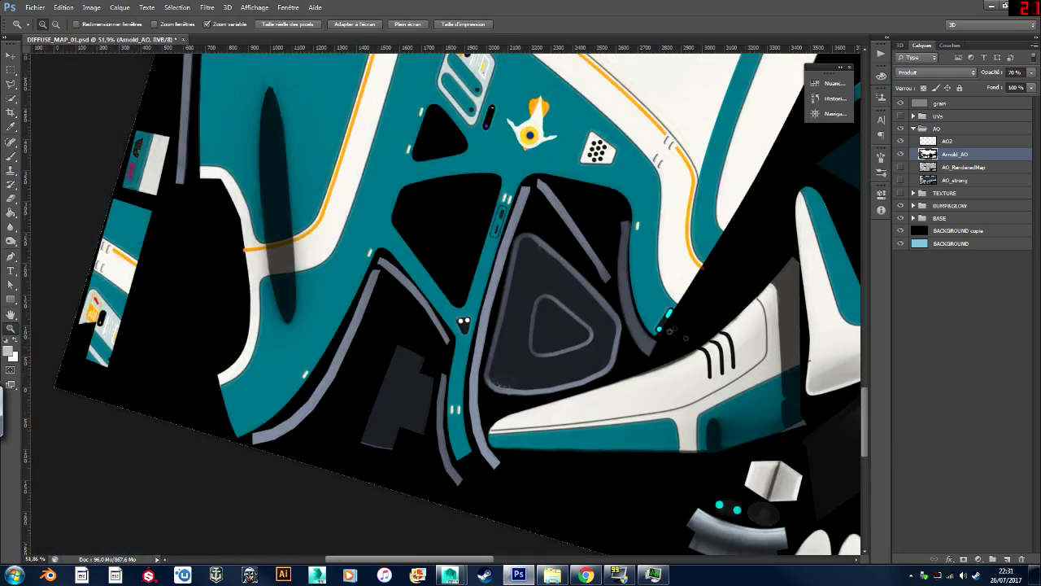
pyautogui.keyDown('ctrl'); pyautogui.moveTo(688, 355); pyautogui.dragTo(756, 357); pyautogui.keyUp('ctrl')
pyautogui.keyDown('alt'); pyautogui.click(511, 246); pyautogui.keyUp('alt')
pyautogui.moveTo(596, 358)
pyautogui.mouseDown()
pyautogui.moveTo(570, 411)
pyautogui.moveTo(531, 375)
pyautogui.moveTo(481, 284)
pyautogui.moveTo(537, 308)
pyautogui.moveTo(532, 290)
pyautogui.mouseUp()
pyautogui.keyDown('alt'); pyautogui.click(551, 389); pyautogui.keyUp('alt')
pyautogui.keyDown('alt'); pyautogui.click(572, 350); pyautogui.keyUp('alt')
pyautogui.keyDown('ctrl'); pyautogui.moveTo(561, 345); pyautogui.dragTo(517, 344); pyautogui.keyUp('ctrl')
pyautogui.keyDown('ctrl'); pyautogui.moveTo(545, 281); pyautogui.dragTo(598, 284); pyautogui.keyUp('ctrl')
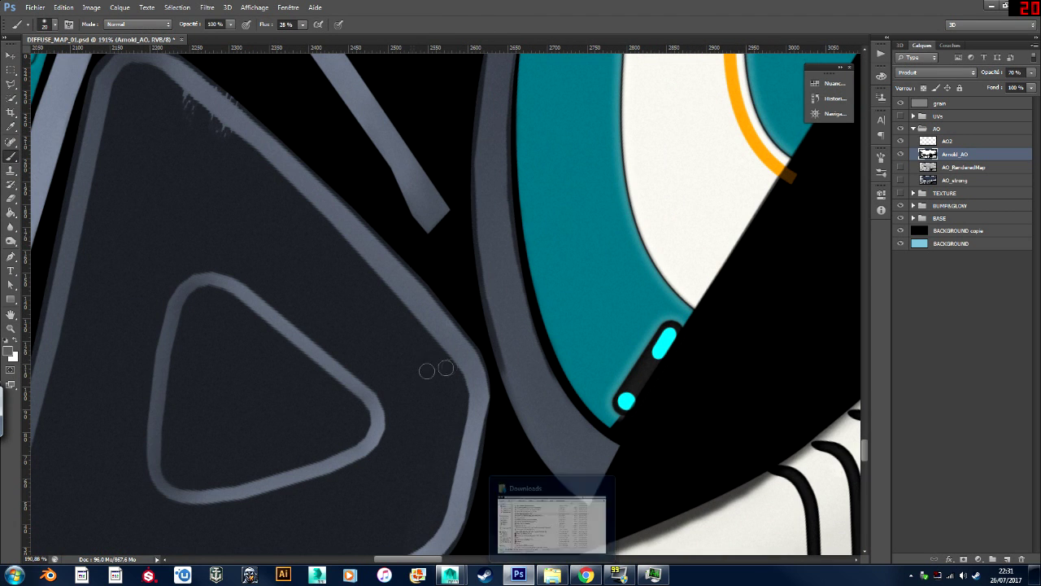
# Paint out the dark line along the upper end and teal-facing edge of the curved grey strip.
pyautogui.moveTo(480, 280); pyautogui.dragTo(476, 196)
pyautogui.keyDown('alt'); pyautogui.click(487, 203); pyautogui.keyUp('alt')
pyautogui.moveTo(474, 116)
pyautogui.mouseDown()
pyautogui.moveTo(486, 266)
pyautogui.moveTo(477, 311)
pyautogui.mouseUp()
pyautogui.moveTo(434, 236); pyautogui.dragTo(449, 124)
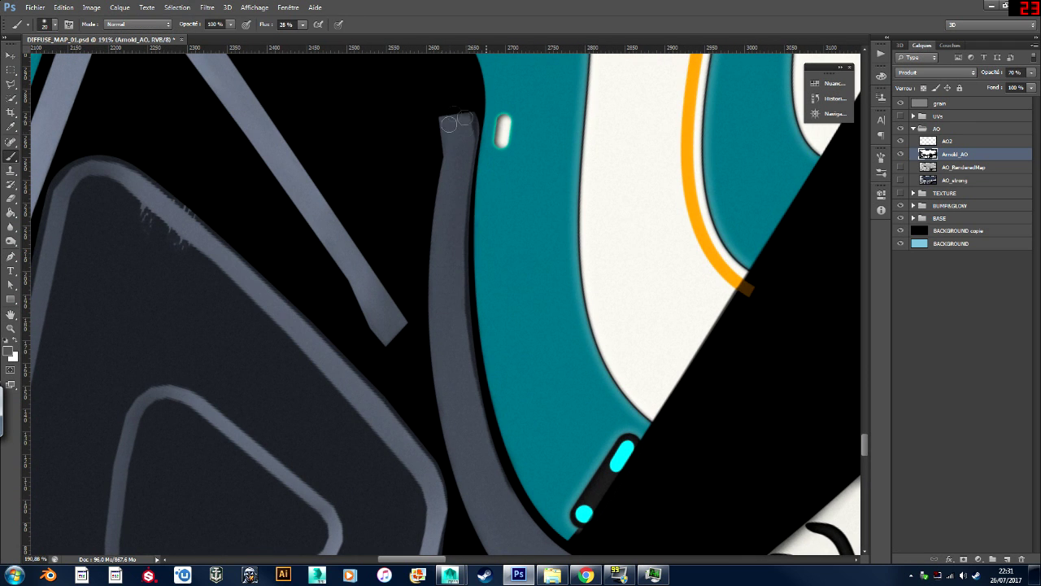
pyautogui.moveTo(507, 480); pyautogui.dragTo(467, 326)
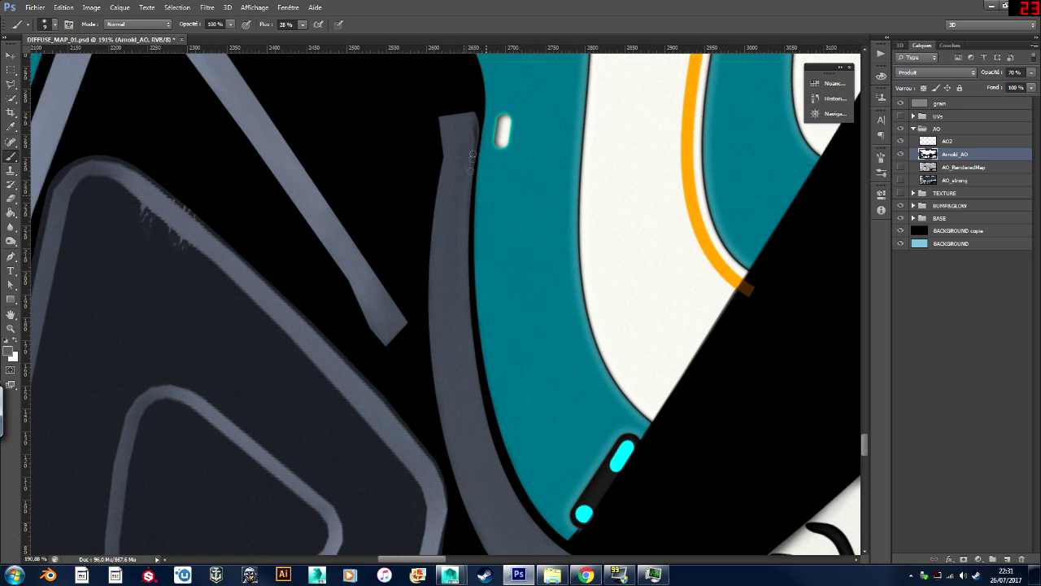
# Reduce the brush size and paint out the shading along the lower outer edge of the dark triangular panel's grey border.
pyautogui.keyDown('ctrl'); pyautogui.moveTo(490, 306); pyautogui.dragTo(358, 308); pyautogui.keyUp('ctrl')
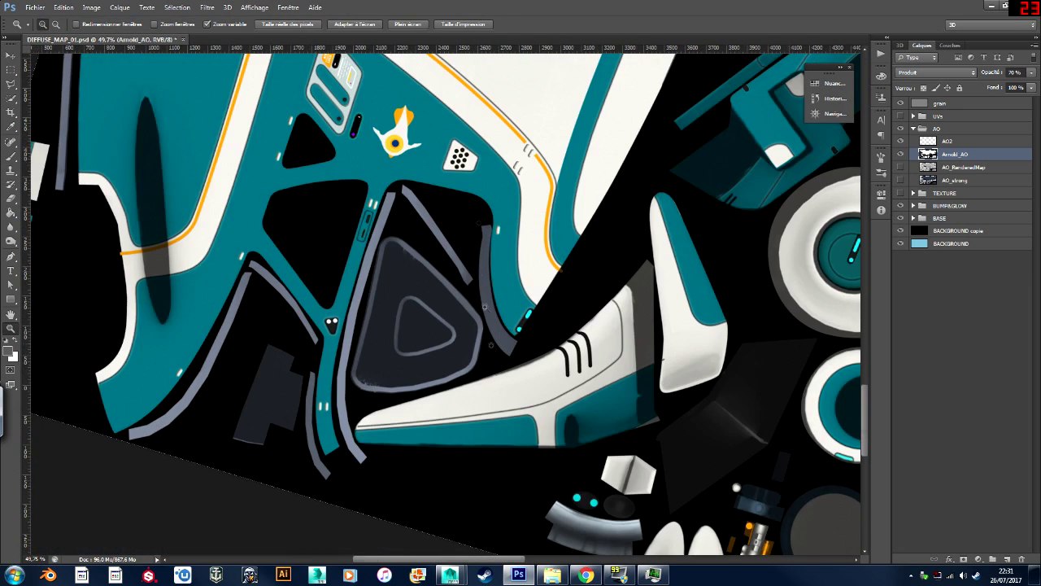
pyautogui.keyDown('ctrl'); pyautogui.moveTo(490, 421); pyautogui.dragTo(570, 419); pyautogui.keyUp('ctrl')
pyautogui.keyDown('ctrl'); pyautogui.moveTo(223, 354); pyautogui.dragTo(370, 407); pyautogui.keyUp('ctrl')
pyautogui.press('[')
pyautogui.moveTo(564, 413); pyautogui.dragTo(821, 342)
# Paint sampled grey over the dark outer edge along the left side of the triangular panel's border.
pyautogui.moveTo(344, 388)
pyautogui.mouseDown()
pyautogui.moveTo(265, 346)
pyautogui.moveTo(246, 319)
pyautogui.moveTo(266, 182)
pyautogui.moveTo(262, 137)
pyautogui.mouseUp()
pyautogui.keyDown('alt'); pyautogui.click(261, 252); pyautogui.keyUp('alt')
pyautogui.keyDown('alt'); pyautogui.click(279, 349); pyautogui.keyUp('alt')
pyautogui.keyDown('alt'); pyautogui.click(254, 261); pyautogui.keyUp('alt')
pyautogui.keyDown('alt'); pyautogui.scroll(-2, 250, 262); pyautogui.keyUp('alt')
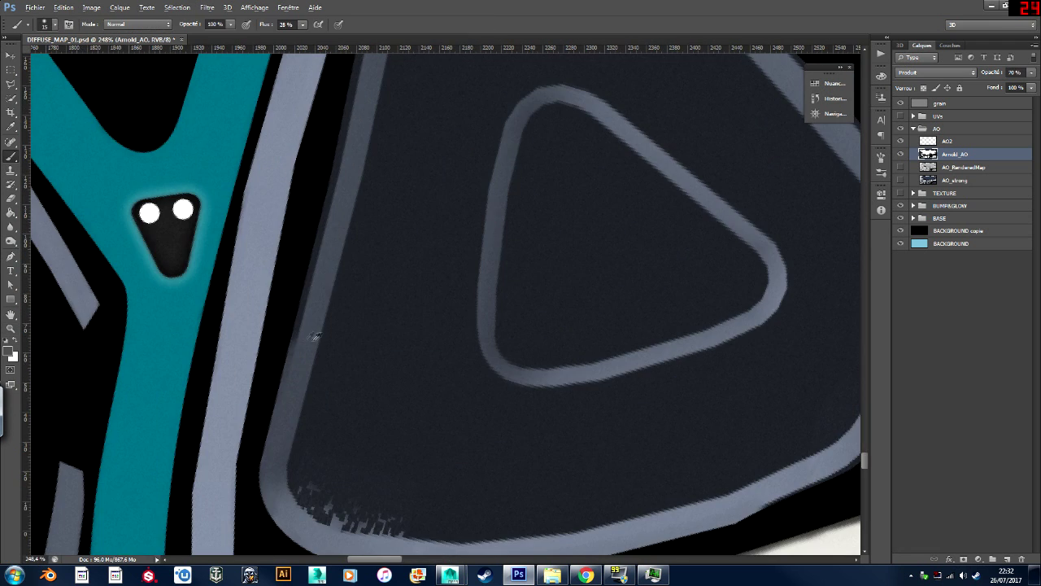
pyautogui.moveTo(324, 265)
pyautogui.mouseDown()
pyautogui.moveTo(337, 191)
pyautogui.moveTo(330, 228)
pyautogui.mouseUp()
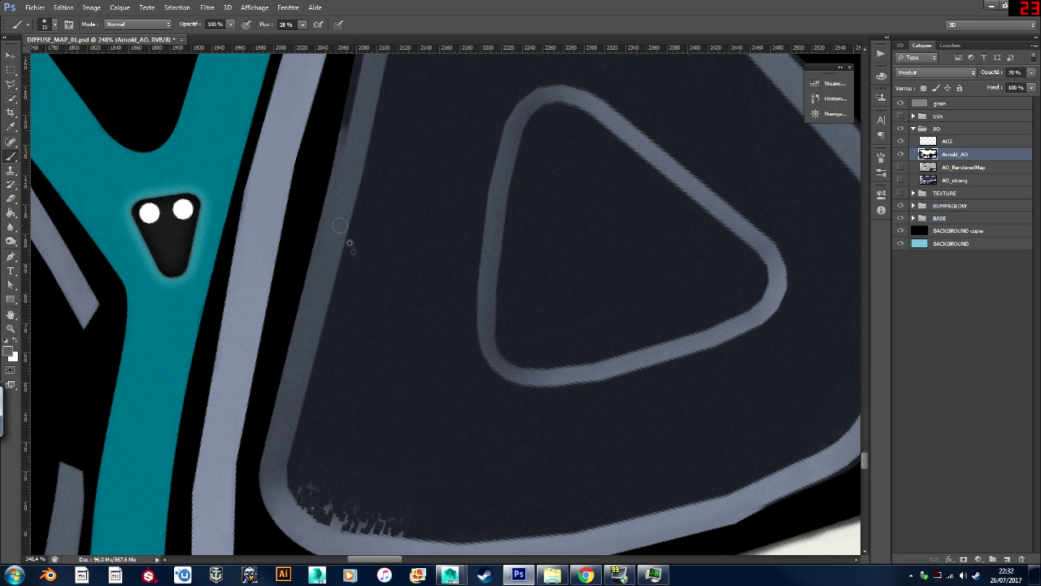
pyautogui.keyDown('alt'); pyautogui.scroll(-2, 329, 227); pyautogui.keyUp('alt')
pyautogui.moveTo(309, 283)
pyautogui.mouseDown()
pyautogui.moveTo(336, 193)
pyautogui.moveTo(340, 137)
pyautogui.mouseUp()
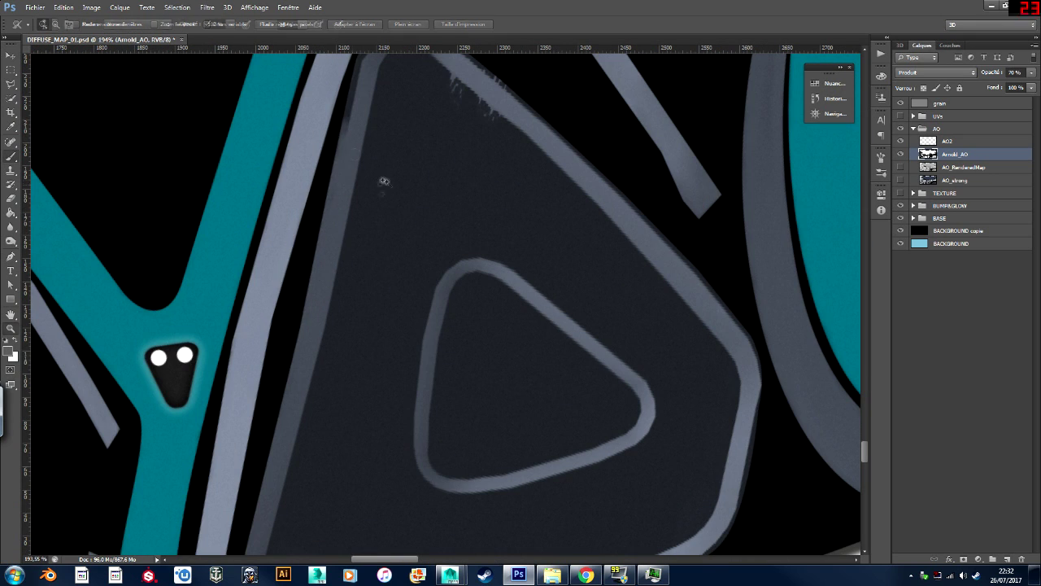
# Paint out the shading on the outer edge of the panel border around its top corner and along the slanted upper-right side.
pyautogui.keyDown('alt'); pyautogui.scroll(2, 377, 174); pyautogui.keyUp('alt')
pyautogui.moveTo(306, 264)
pyautogui.mouseDown()
pyautogui.moveTo(347, 143)
pyautogui.moveTo(410, 112)
pyautogui.moveTo(459, 149)
pyautogui.mouseUp()
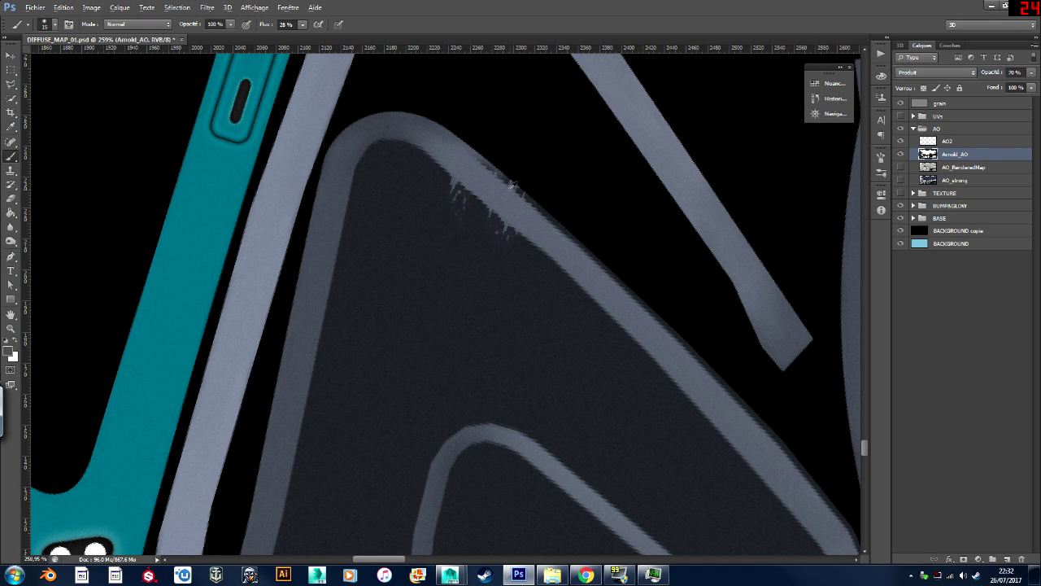
pyautogui.moveTo(539, 217); pyautogui.dragTo(514, 181)
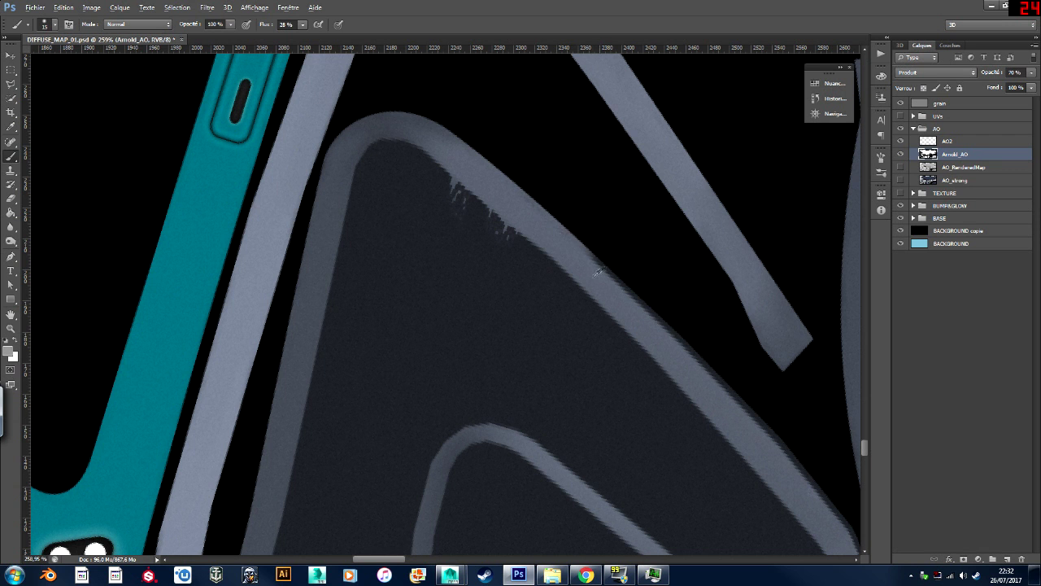
pyautogui.moveTo(661, 323); pyautogui.dragTo(632, 286)
pyautogui.moveTo(700, 360); pyautogui.dragTo(656, 315)
pyautogui.keyDown('alt'); pyautogui.click(730, 412); pyautogui.keyUp('alt')
pyautogui.moveTo(747, 410)
pyautogui.mouseDown()
pyautogui.moveTo(726, 380)
pyautogui.moveTo(673, 380)
pyautogui.moveTo(736, 376)
pyautogui.mouseUp()
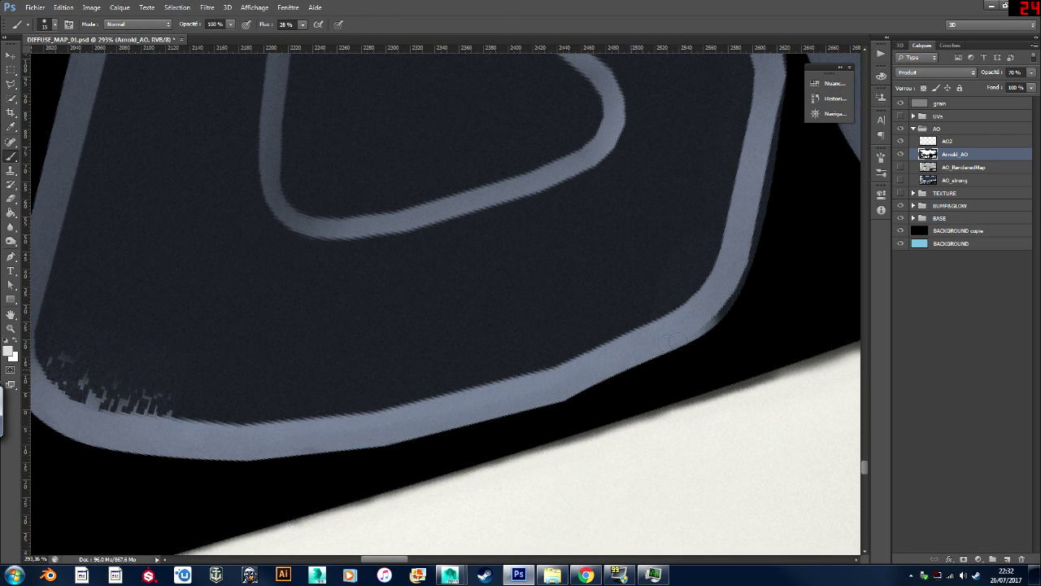
# Paint over the dark outer edge of the panel border around its lower-right corner and right side.
pyautogui.keyDown('alt'); pyautogui.click(730, 277); pyautogui.keyUp('alt')
pyautogui.moveTo(735, 296); pyautogui.dragTo(747, 250)
pyautogui.keyDown('ctrl'); pyautogui.moveTo(673, 293); pyautogui.dragTo(612, 291); pyautogui.keyUp('ctrl')
pyautogui.keyDown('ctrl'); pyautogui.moveTo(750, 230); pyautogui.dragTo(796, 230); pyautogui.keyUp('ctrl')
pyautogui.moveTo(626, 329); pyautogui.dragTo(636, 232)
pyautogui.keyDown('ctrl'); pyautogui.moveTo(632, 279); pyautogui.dragTo(609, 316); pyautogui.keyUp('ctrl')
pyautogui.keyDown('alt'); pyautogui.click(566, 262); pyautogui.keyUp('alt')
pyautogui.moveTo(588, 264)
pyautogui.mouseDown()
pyautogui.moveTo(578, 264)
pyautogui.moveTo(535, 200)
pyautogui.mouseUp()
# Cover the ragged inner edge of the panel border at its lower-left corner with sampled grey.
pyautogui.keyDown('ctrl'); pyautogui.moveTo(468, 246); pyautogui.dragTo(409, 246); pyautogui.keyUp('ctrl')
pyautogui.moveTo(322, 350)
pyautogui.keyDown('ctrl'); pyautogui.mouseDown()
pyautogui.moveTo(373, 350)
pyautogui.moveTo(386, 394)
pyautogui.moveTo(362, 390)
pyautogui.mouseUp(); pyautogui.keyUp('ctrl')
pyautogui.keyDown('alt'); pyautogui.click(322, 358); pyautogui.keyUp('alt')
pyautogui.keyDown('alt'); pyautogui.click(393, 408); pyautogui.keyUp('alt')
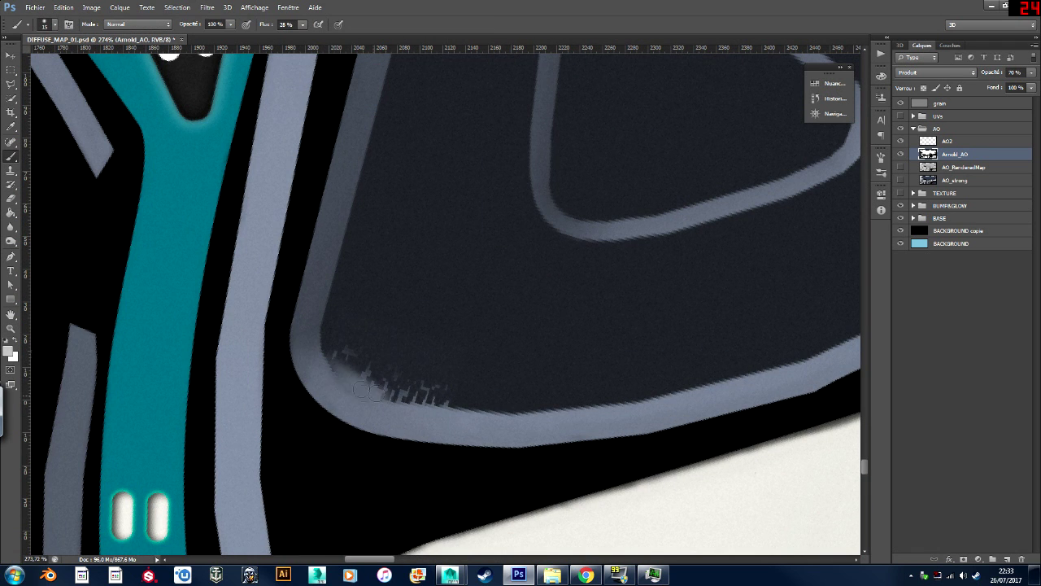
pyautogui.moveTo(421, 401); pyautogui.dragTo(561, 413)
pyautogui.keyDown('alt'); pyautogui.click(578, 412); pyautogui.keyUp('alt')
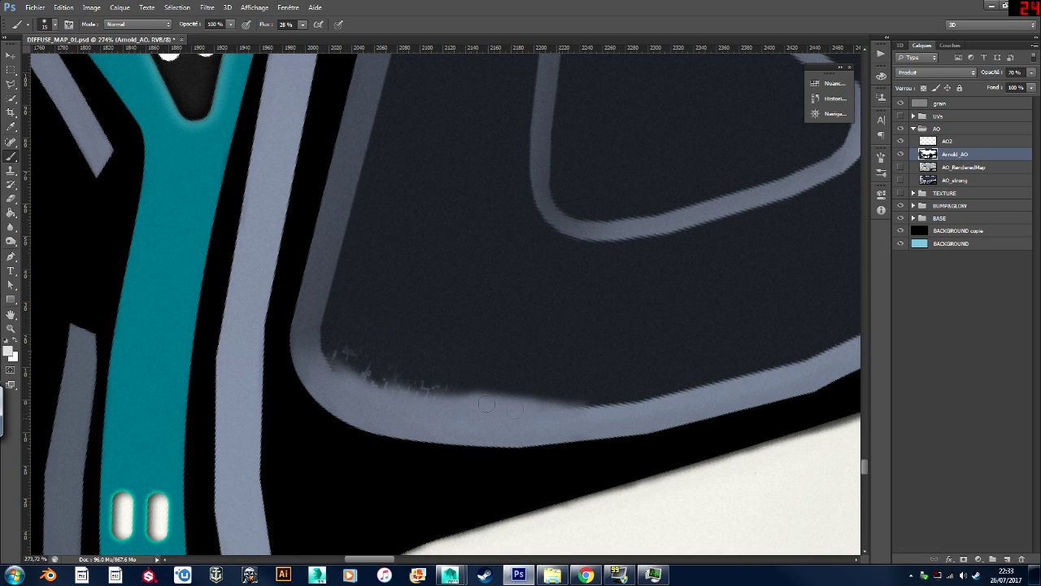
pyautogui.moveTo(486, 404); pyautogui.dragTo(340, 375)
# Widen the grey border inward along the lower half of the triangular panel's left side using sampled tones.
pyautogui.moveTo(324, 288); pyautogui.dragTo(334, 250)
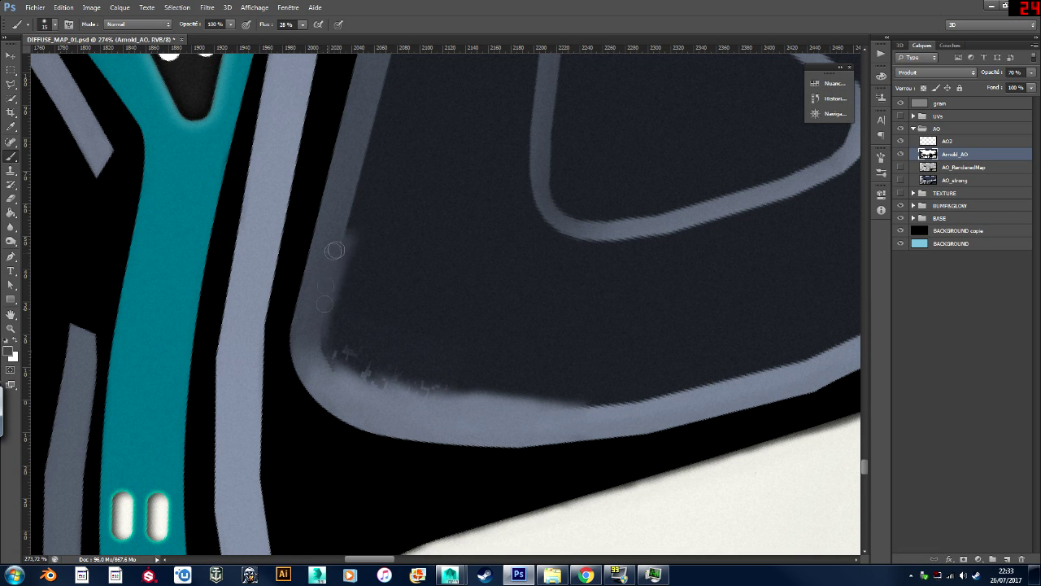
pyautogui.moveTo(344, 206); pyautogui.dragTo(350, 211)
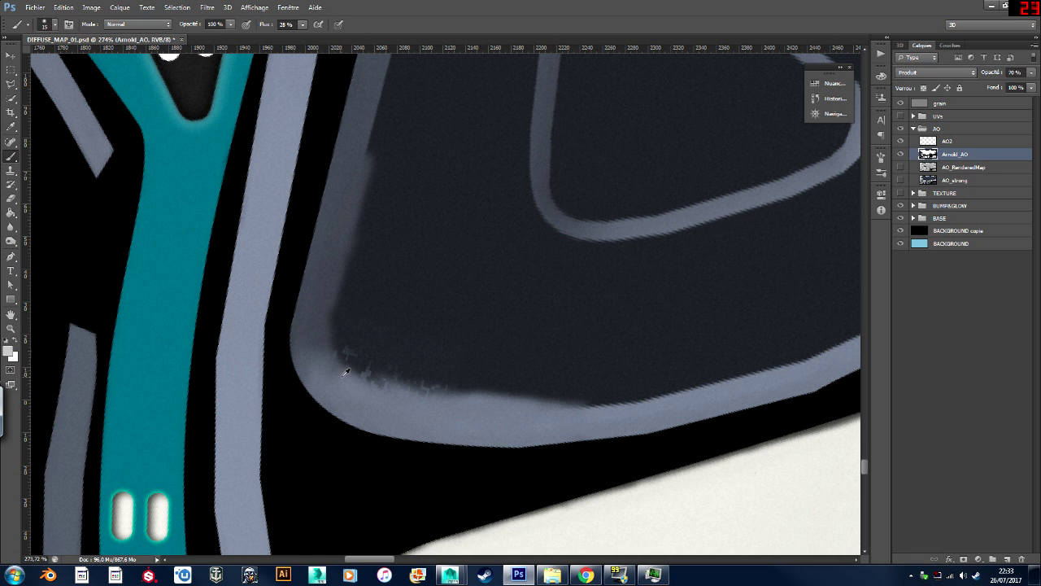
pyautogui.keyDown('ctrl'); pyautogui.moveTo(364, 224); pyautogui.dragTo(337, 213); pyautogui.keyUp('ctrl')
pyautogui.keyDown('ctrl'); pyautogui.moveTo(354, 171); pyautogui.dragTo(375, 176); pyautogui.keyUp('ctrl')
pyautogui.keyDown('alt'); pyautogui.click(336, 223); pyautogui.keyUp('alt')
pyautogui.moveTo(346, 227)
pyautogui.mouseDown()
pyautogui.moveTo(332, 268)
pyautogui.moveTo(374, 127)
pyautogui.mouseUp()
pyautogui.keyDown('ctrl'); pyautogui.moveTo(371, 205); pyautogui.dragTo(341, 202); pyautogui.keyUp('ctrl')
pyautogui.keyDown('ctrl'); pyautogui.moveTo(390, 102); pyautogui.dragTo(423, 106); pyautogui.keyUp('ctrl')
pyautogui.keyDown('alt'); pyautogui.click(359, 206); pyautogui.keyUp('alt')
pyautogui.moveTo(358, 199); pyautogui.dragTo(317, 389)
# Extend the widened inner border up the rest of the panel's left side to the rounded top corner.
pyautogui.keyDown('ctrl'); pyautogui.moveTo(358, 325); pyautogui.dragTo(325, 322); pyautogui.keyUp('ctrl')
pyautogui.keyDown('ctrl'); pyautogui.moveTo(376, 201); pyautogui.dragTo(411, 203); pyautogui.keyUp('ctrl')
pyautogui.keyDown('alt'); pyautogui.click(335, 341); pyautogui.keyUp('alt')
pyautogui.moveTo(335, 440); pyautogui.dragTo(382, 177)
pyautogui.keyDown('ctrl'); pyautogui.moveTo(358, 276); pyautogui.dragTo(325, 274); pyautogui.keyUp('ctrl')
pyautogui.keyDown('ctrl'); pyautogui.moveTo(393, 181); pyautogui.dragTo(422, 182); pyautogui.keyUp('ctrl')
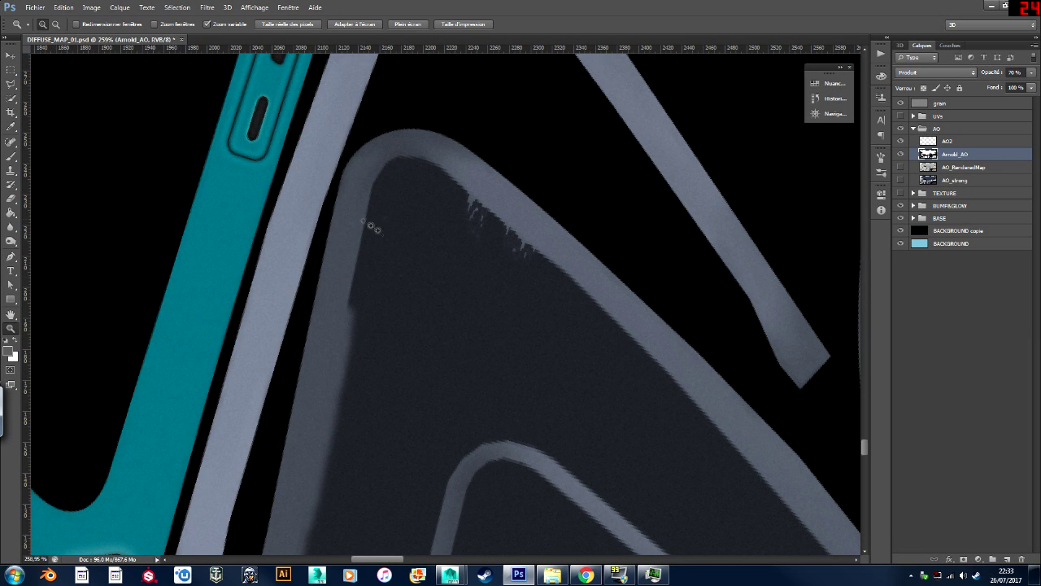
pyautogui.keyDown('alt'); pyautogui.click(346, 278); pyautogui.keyUp('alt')
pyautogui.moveTo(345, 306)
pyautogui.mouseDown()
pyautogui.moveTo(367, 175)
pyautogui.moveTo(390, 155)
pyautogui.mouseUp()
# Paint over the ragged inner edge of the border from the top corner down the slanted upper-right side.
pyautogui.keyDown('alt'); pyautogui.click(448, 143); pyautogui.keyUp('alt')
pyautogui.moveTo(497, 226); pyautogui.dragTo(599, 301)
pyautogui.moveTo(469, 197)
pyautogui.mouseDown()
pyautogui.moveTo(423, 168)
pyautogui.moveTo(448, 177)
pyautogui.mouseUp()
pyautogui.keyDown('alt'); pyautogui.click(438, 152); pyautogui.keyUp('alt')
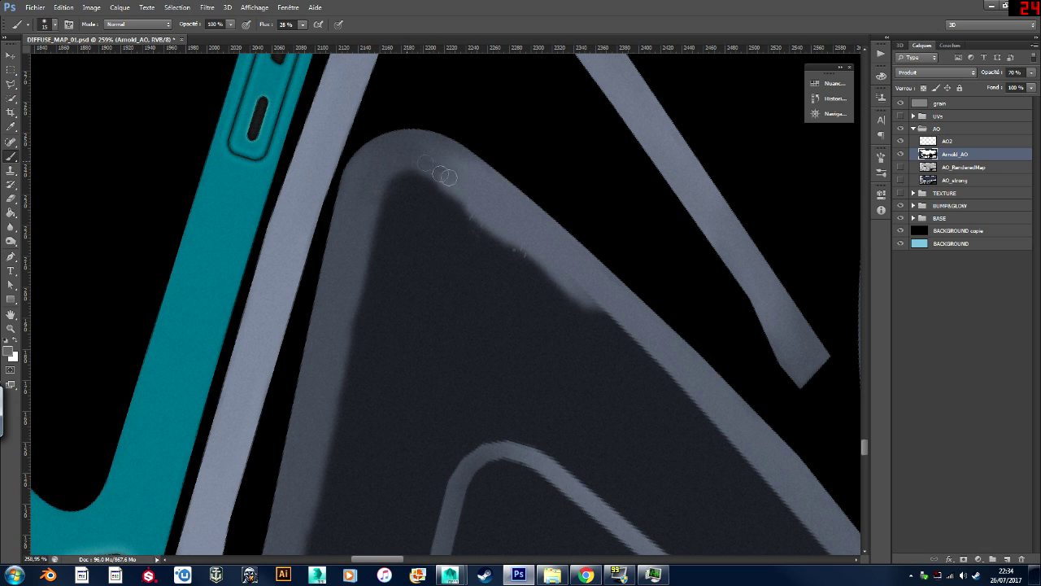
pyautogui.keyDown('alt'); pyautogui.click(633, 334); pyautogui.keyUp('alt')
pyautogui.moveTo(587, 306); pyautogui.dragTo(735, 449)
# Widen the inner border along the rest of the slanted side down to the panel's right corner.
pyautogui.keyDown('ctrl'); pyautogui.moveTo(557, 301); pyautogui.dragTo(469, 305); pyautogui.keyUp('ctrl')
pyautogui.keyDown('ctrl'); pyautogui.moveTo(618, 359); pyautogui.dragTo(708, 358); pyautogui.keyUp('ctrl')
pyautogui.moveTo(507, 277)
pyautogui.mouseDown()
pyautogui.moveTo(431, 187)
pyautogui.moveTo(551, 328)
pyautogui.moveTo(562, 416)
pyautogui.mouseUp()
pyautogui.keyDown('ctrl'); pyautogui.moveTo(535, 298); pyautogui.dragTo(447, 303); pyautogui.keyUp('ctrl')
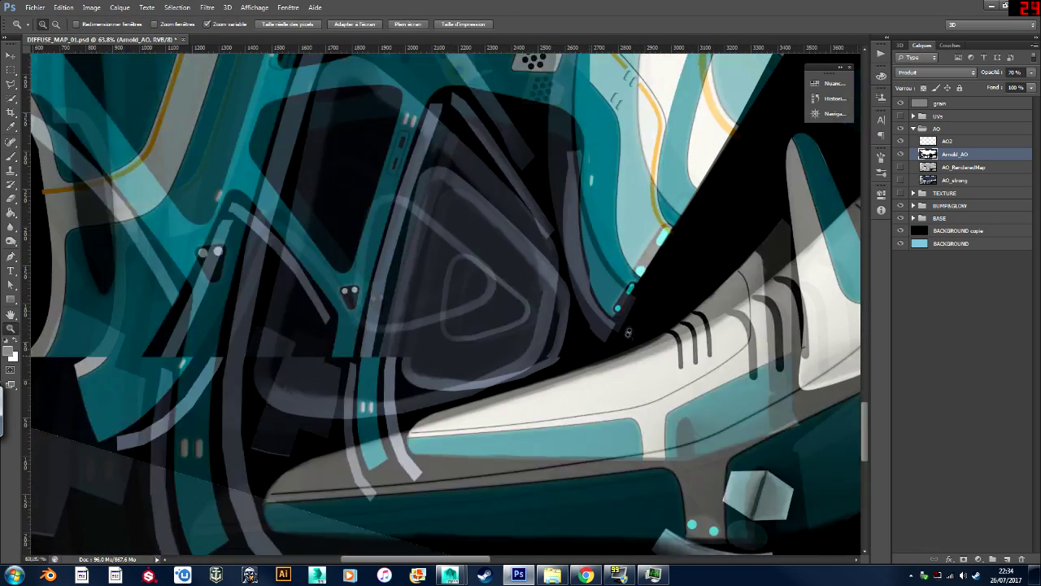
pyautogui.keyDown('ctrl'); pyautogui.moveTo(552, 382); pyautogui.dragTo(614, 381); pyautogui.keyUp('ctrl')
pyautogui.keyDown('alt'); pyautogui.click(543, 256); pyautogui.keyUp('alt')
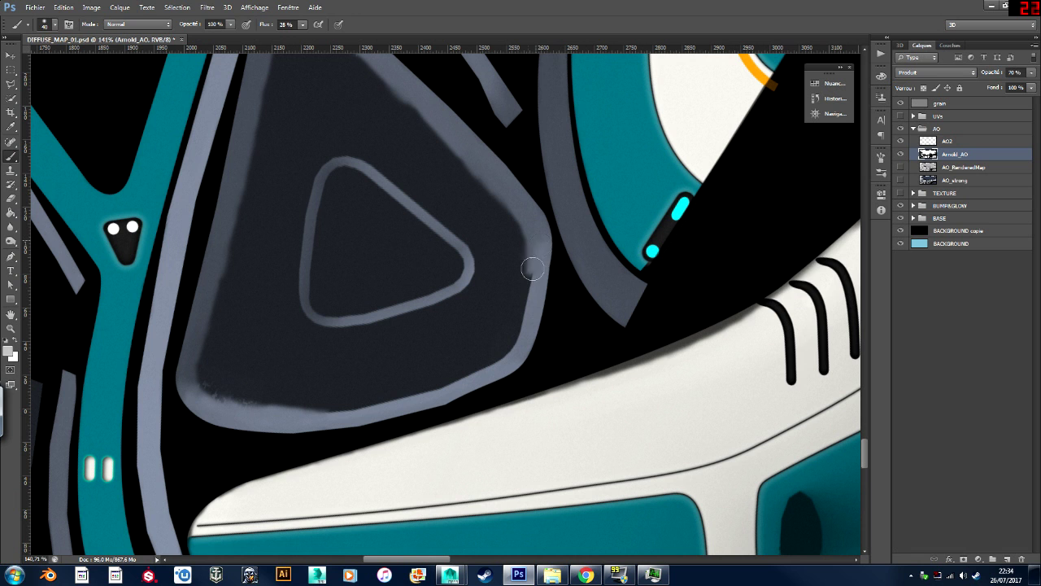
# Use a smaller brush to widen the inner border down the panel's right side and along its bottom edge.
pyautogui.moveTo(526, 228)
pyautogui.keyDown('ctrl'); pyautogui.mouseDown()
pyautogui.moveTo(533, 250)
pyautogui.moveTo(473, 400)
pyautogui.mouseUp(); pyautogui.keyUp('ctrl')
pyautogui.press('[')
pyautogui.keyDown('alt'); pyautogui.click(439, 441); pyautogui.keyUp('alt')
pyautogui.keyDown('ctrl'); pyautogui.moveTo(436, 431); pyautogui.dragTo(338, 348); pyautogui.keyUp('ctrl')
pyautogui.moveTo(391, 389)
pyautogui.mouseDown()
pyautogui.moveTo(541, 344)
pyautogui.moveTo(585, 319)
pyautogui.mouseUp()
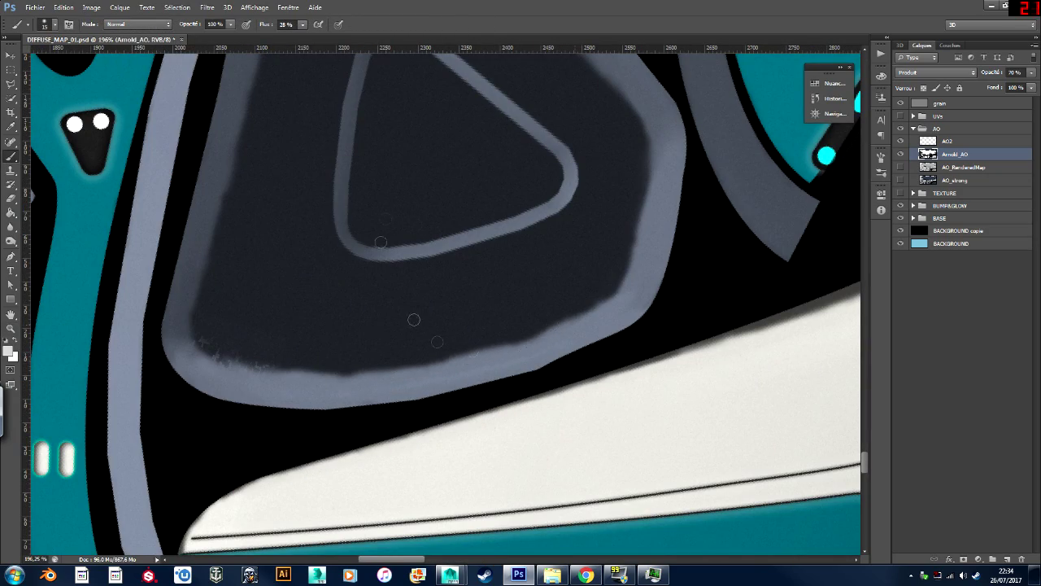
# Zoom in on the small triangular ring inside the panel and widen its inner edge along the left side, top corner and upper slanted side.
pyautogui.keyDown('ctrl'); pyautogui.moveTo(445, 272); pyautogui.dragTo(329, 265); pyautogui.keyUp('ctrl')
pyautogui.keyDown('ctrl'); pyautogui.moveTo(541, 174); pyautogui.dragTo(651, 196); pyautogui.keyUp('ctrl')
pyautogui.keyDown('ctrl'); pyautogui.moveTo(482, 340); pyautogui.dragTo(363, 327); pyautogui.keyUp('ctrl')
pyautogui.keyDown('ctrl'); pyautogui.moveTo(386, 361); pyautogui.dragTo(488, 370); pyautogui.keyUp('ctrl')
pyautogui.moveTo(366, 423)
pyautogui.keyDown('ctrl'); pyautogui.mouseDown()
pyautogui.moveTo(372, 348)
pyautogui.moveTo(346, 213)
pyautogui.moveTo(352, 181)
pyautogui.mouseUp(); pyautogui.keyUp('ctrl')
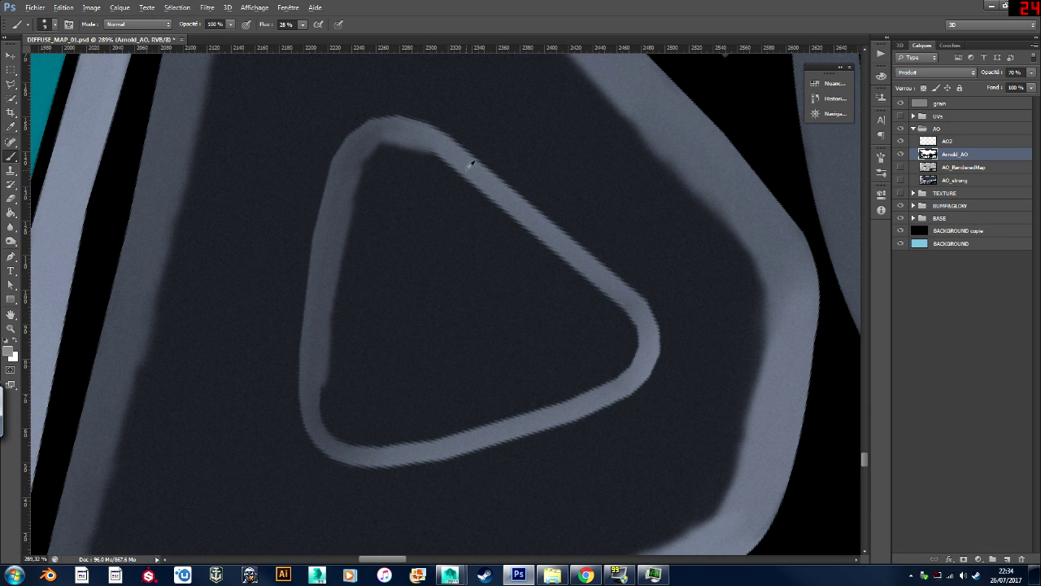
pyautogui.moveTo(500, 208); pyautogui.dragTo(453, 174)
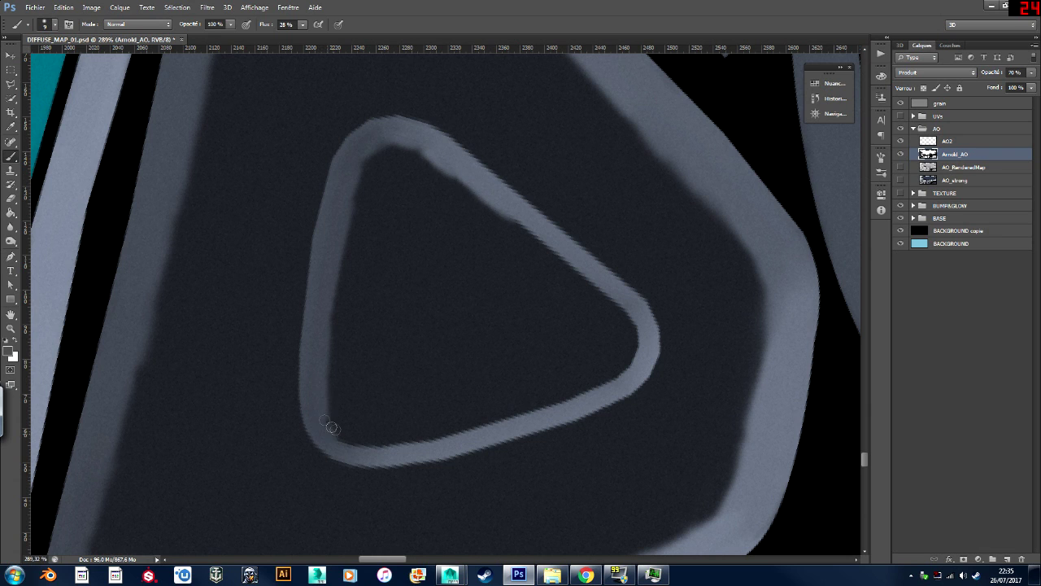
# Widen the triangular ring's inner edge along its bottom side, around the right corner and up the rest of the slanted side.
pyautogui.moveTo(382, 452); pyautogui.dragTo(612, 380)
pyautogui.keyDown('alt'); pyautogui.click(361, 449); pyautogui.keyUp('alt')
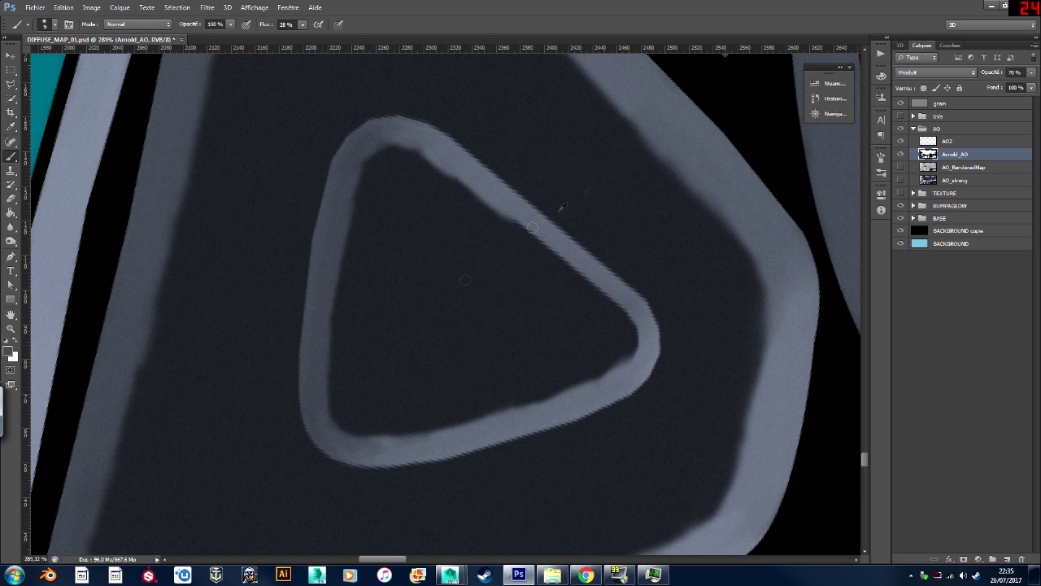
pyautogui.keyDown('alt'); pyautogui.click(649, 352); pyautogui.keyUp('alt')
pyautogui.moveTo(635, 330); pyautogui.dragTo(626, 348)
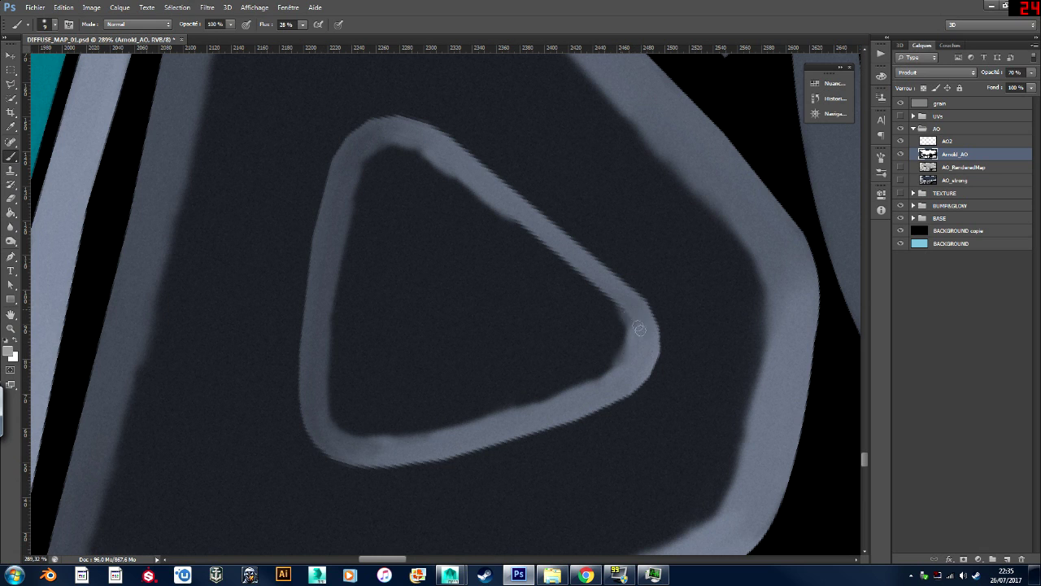
pyautogui.moveTo(606, 300); pyautogui.dragTo(520, 230)
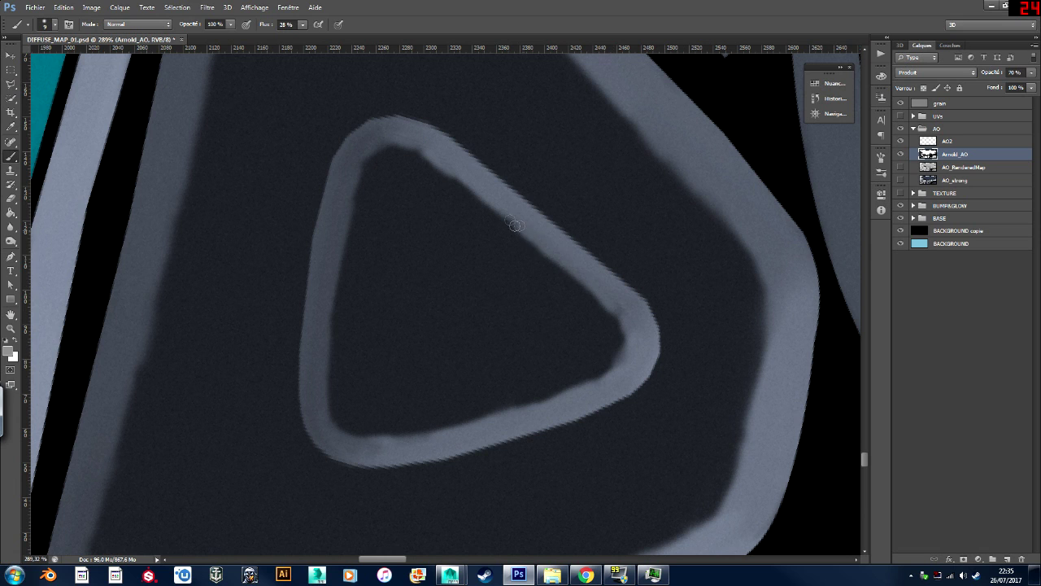
# Widen the triangular ring's outer edge all around with sampled border tones and check the coverage against the UV wireframe.
pyautogui.moveTo(458, 452)
pyautogui.mouseDown()
pyautogui.moveTo(582, 427)
pyautogui.moveTo(630, 396)
pyautogui.moveTo(659, 362)
pyautogui.moveTo(663, 321)
pyautogui.moveTo(525, 188)
pyautogui.moveTo(419, 114)
pyautogui.moveTo(333, 147)
pyautogui.moveTo(325, 162)
pyautogui.moveTo(298, 420)
pyautogui.moveTo(324, 431)
pyautogui.mouseUp()
pyautogui.keyDown('alt'); pyautogui.click(315, 416); pyautogui.keyUp('alt')
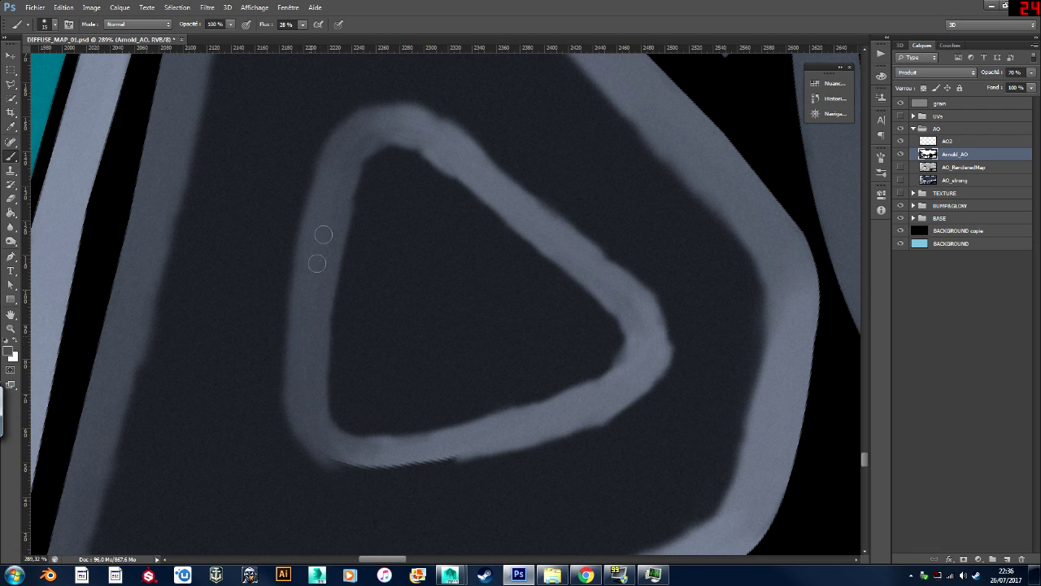
pyautogui.keyDown('alt'); pyautogui.click(340, 457); pyautogui.keyUp('alt')
pyautogui.keyDown('alt'); pyautogui.click(405, 451); pyautogui.keyUp('alt')
pyautogui.moveTo(325, 458); pyautogui.dragTo(358, 470)
pyautogui.keyDown('alt'); pyautogui.click(442, 452); pyautogui.keyUp('alt')
pyautogui.moveTo(452, 461); pyautogui.dragTo(403, 462)
pyautogui.keyDown('alt'); pyautogui.click(364, 453); pyautogui.keyUp('alt')
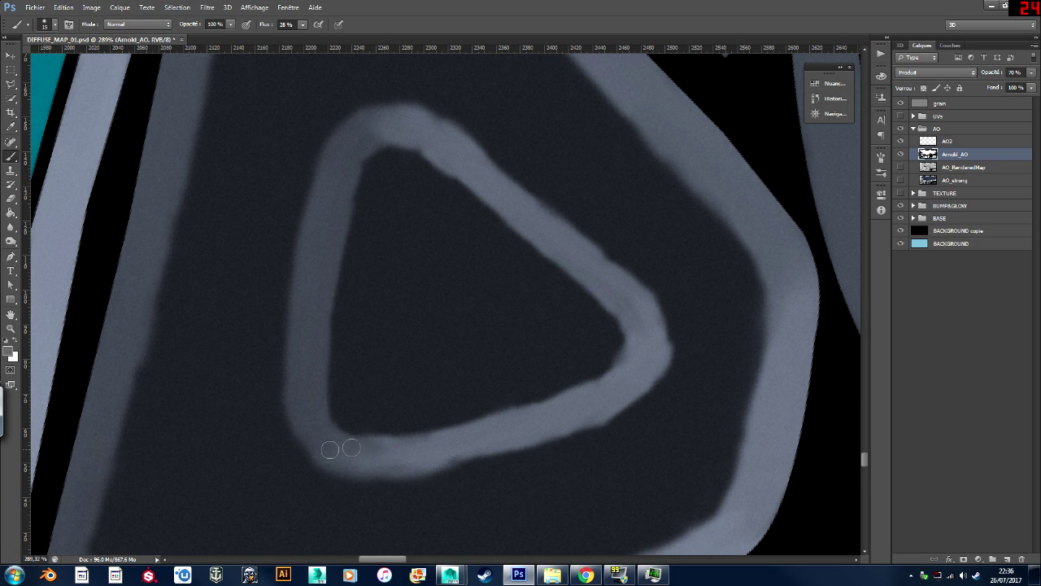
pyautogui.keyDown('alt'); pyautogui.click(339, 458); pyautogui.keyUp('alt')
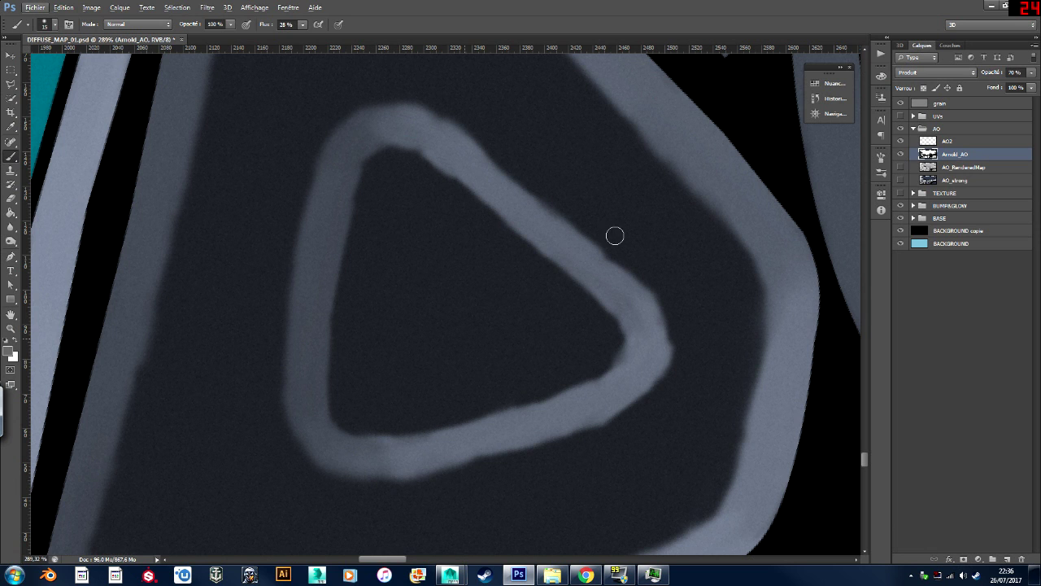
pyautogui.click(900, 117)
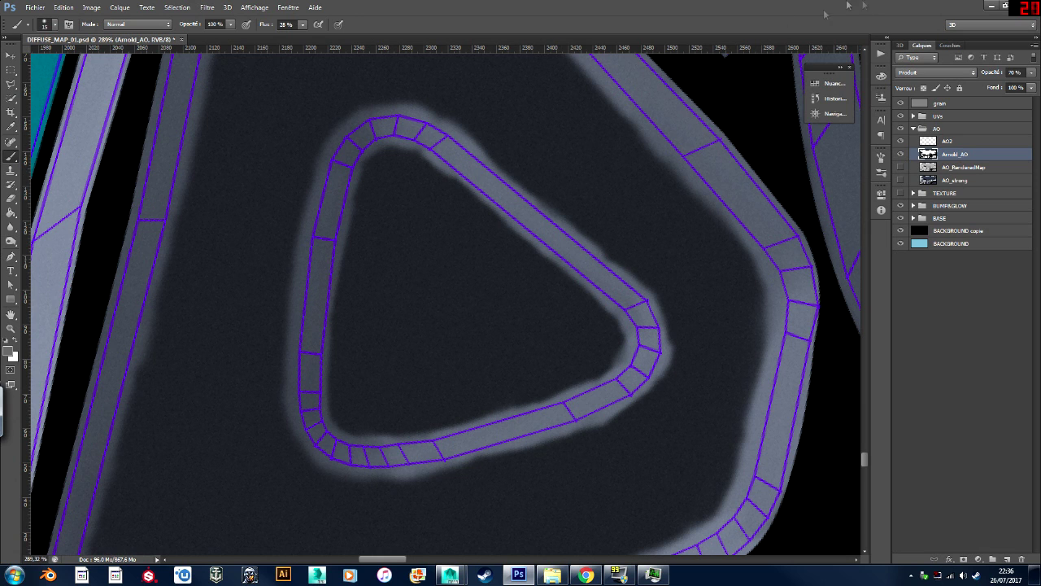
pyautogui.click(899, 116)
# Paint white over the dark shading on the large blue-rimmed disc and the small teal-ringed disc, using a larger brush.
pyautogui.press('z')
pyautogui.moveTo(449, 235); pyautogui.dragTo(203, 231)
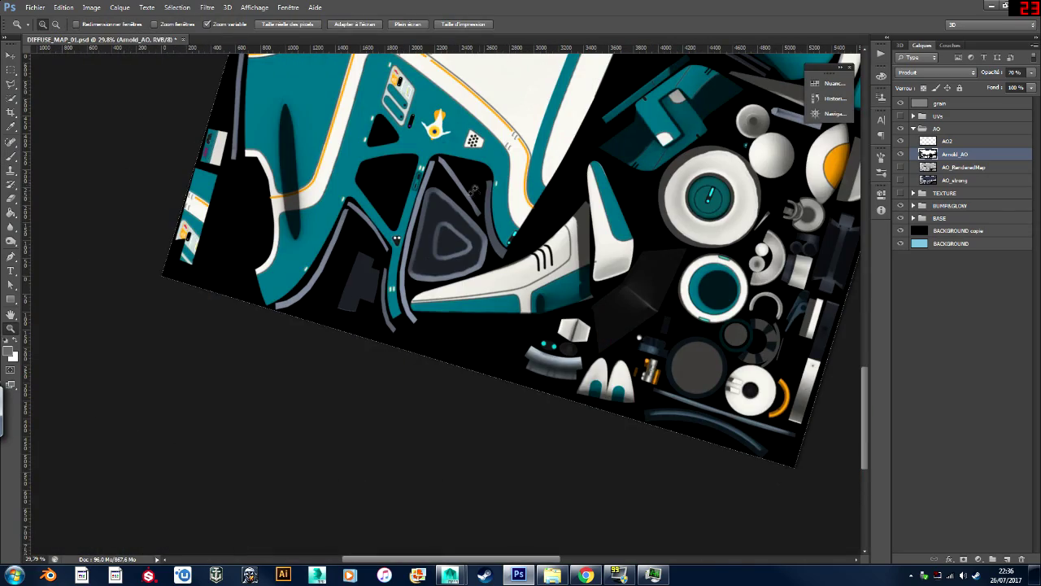
pyautogui.moveTo(451, 196); pyautogui.dragTo(391, 196)
pyautogui.moveTo(615, 428)
pyautogui.mouseDown()
pyautogui.moveTo(476, 504)
pyautogui.moveTo(423, 502)
pyautogui.moveTo(509, 470)
pyautogui.moveTo(465, 452)
pyautogui.moveTo(533, 444)
pyautogui.mouseUp()
pyautogui.press('b')
pyautogui.press(']')
pyautogui.moveTo(400, 394)
pyautogui.mouseDown()
pyautogui.moveTo(423, 326)
pyautogui.moveTo(377, 413)
pyautogui.mouseUp()
pyautogui.moveTo(336, 384)
pyautogui.mouseDown()
pyautogui.moveTo(365, 359)
pyautogui.moveTo(363, 393)
pyautogui.moveTo(392, 301)
pyautogui.moveTo(454, 355)
pyautogui.moveTo(423, 309)
pyautogui.moveTo(370, 407)
pyautogui.moveTo(362, 341)
pyautogui.moveTo(453, 407)
pyautogui.moveTo(486, 334)
pyautogui.moveTo(455, 280)
pyautogui.moveTo(419, 268)
pyautogui.moveTo(348, 346)
pyautogui.moveTo(366, 413)
pyautogui.moveTo(419, 435)
pyautogui.moveTo(478, 395)
pyautogui.moveTo(457, 346)
pyautogui.moveTo(488, 367)
pyautogui.moveTo(495, 378)
pyautogui.moveTo(390, 276)
pyautogui.moveTo(498, 314)
pyautogui.moveTo(551, 265)
pyautogui.moveTo(570, 285)
pyautogui.moveTo(509, 244)
pyautogui.moveTo(543, 225)
pyautogui.mouseUp()
pyautogui.press(']')
pyautogui.press(']')
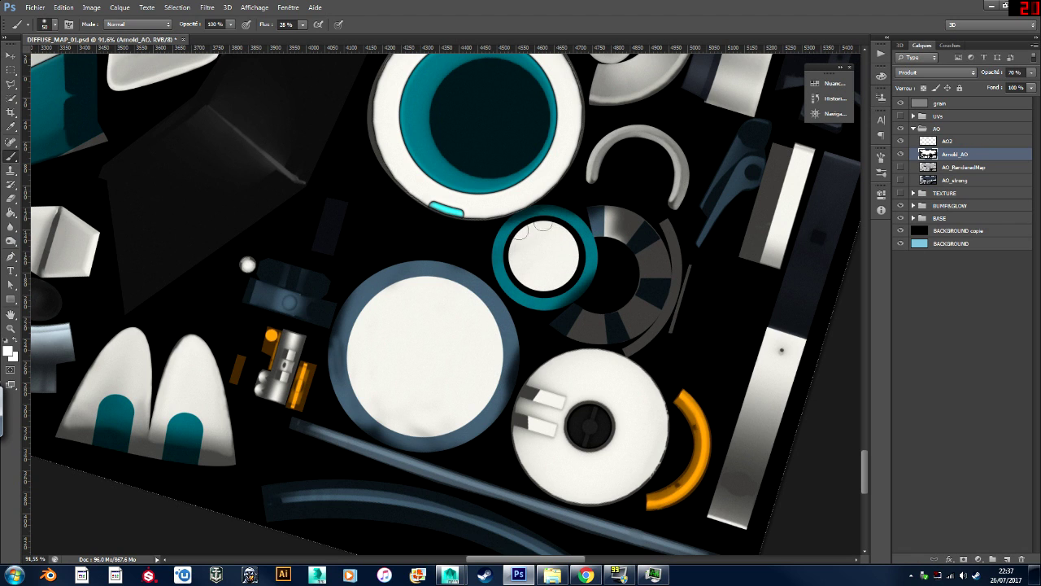
pyautogui.moveTo(570, 292)
pyautogui.mouseDown()
pyautogui.moveTo(614, 221)
pyautogui.moveTo(639, 262)
pyautogui.mouseUp()
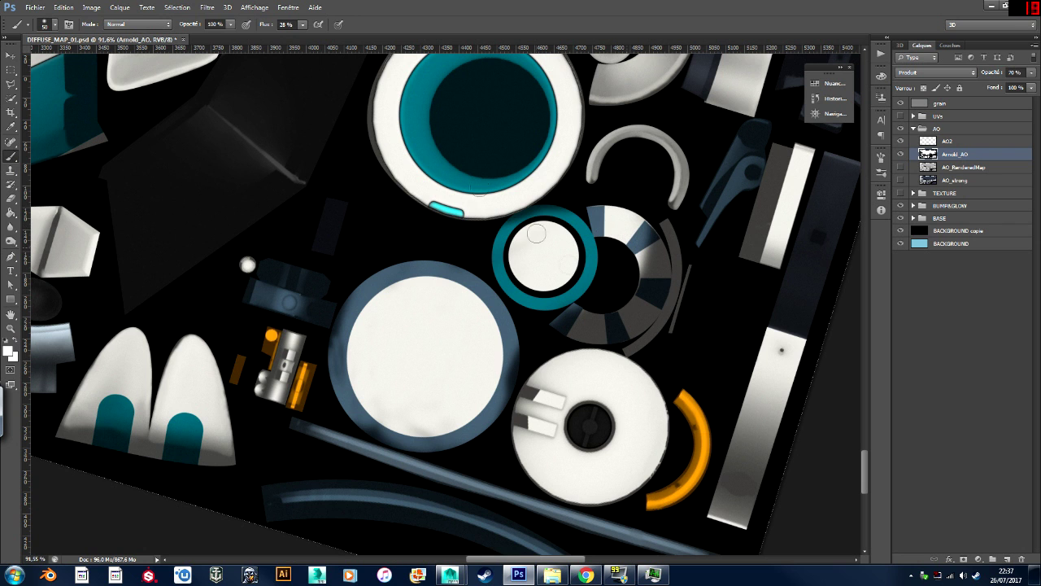
# Clear the remaining dark smudges from the large disc and its blue rim, using the UV wireframe as a guide.
pyautogui.keyDown('alt'); pyautogui.scroll(5, 371, 407); pyautogui.keyUp('alt')
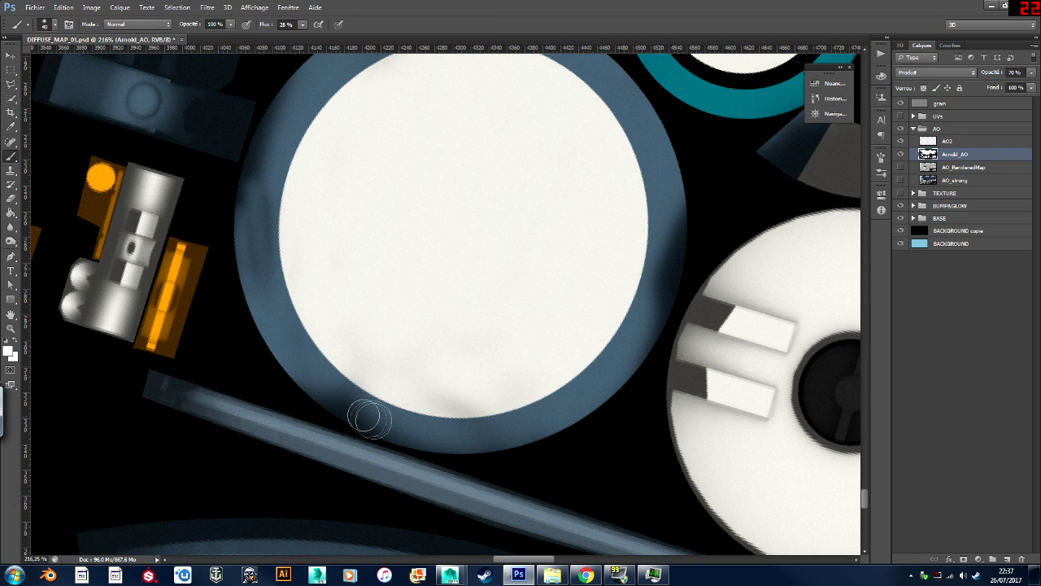
pyautogui.moveTo(374, 378)
pyautogui.mouseDown()
pyautogui.moveTo(344, 409)
pyautogui.moveTo(431, 432)
pyautogui.moveTo(476, 425)
pyautogui.moveTo(484, 443)
pyautogui.moveTo(431, 455)
pyautogui.mouseUp()
pyautogui.moveTo(671, 207)
pyautogui.mouseDown()
pyautogui.moveTo(651, 325)
pyautogui.moveTo(675, 236)
pyautogui.mouseUp()
pyautogui.click(900, 116)
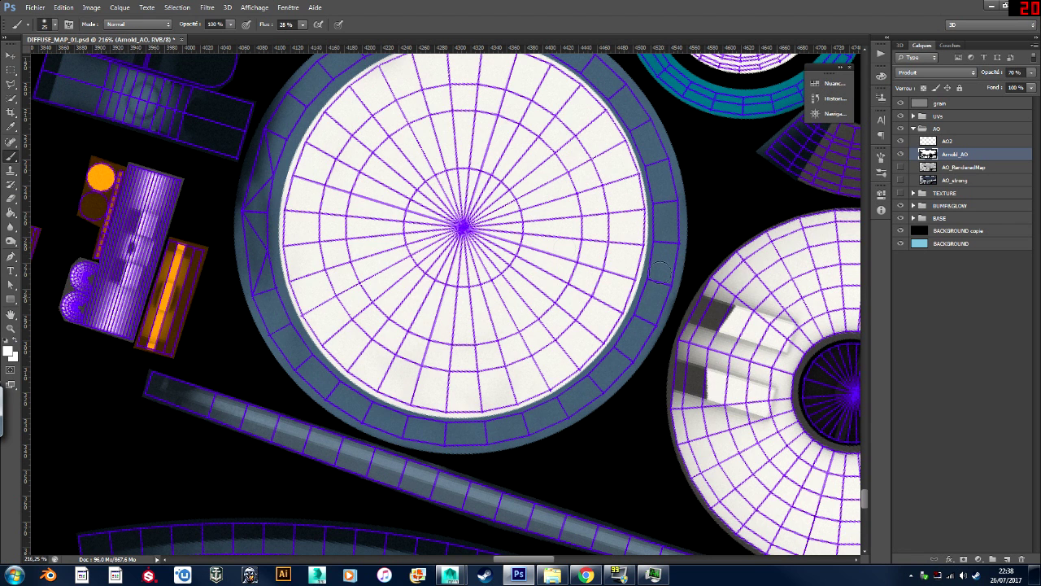
pyautogui.moveTo(269, 305)
pyautogui.mouseDown()
pyautogui.moveTo(249, 191)
pyautogui.moveTo(254, 138)
pyautogui.moveTo(261, 286)
pyautogui.mouseUp()
pyautogui.keyDown('ctrl'); pyautogui.moveTo(306, 256); pyautogui.dragTo(277, 249); pyautogui.keyUp('ctrl')
pyautogui.keyDown('ctrl'); pyautogui.moveTo(296, 176); pyautogui.dragTo(326, 163); pyautogui.keyUp('ctrl')
pyautogui.moveTo(262, 242)
pyautogui.mouseDown()
pyautogui.moveTo(281, 195)
pyautogui.moveTo(250, 264)
pyautogui.mouseUp()
# Lighten the leftover shading on the small white disc and its teal ring, then hide the UV wireframe.
pyautogui.keyDown('ctrl'); pyautogui.moveTo(383, 256); pyautogui.dragTo(342, 250); pyautogui.keyUp('ctrl')
pyautogui.keyDown('ctrl'); pyautogui.moveTo(506, 145); pyautogui.dragTo(536, 140); pyautogui.keyUp('ctrl')
pyautogui.moveTo(399, 199)
pyautogui.mouseDown()
pyautogui.moveTo(474, 183)
pyautogui.moveTo(460, 167)
pyautogui.moveTo(513, 152)
pyautogui.mouseUp()
pyautogui.press('[')
pyautogui.press('[')
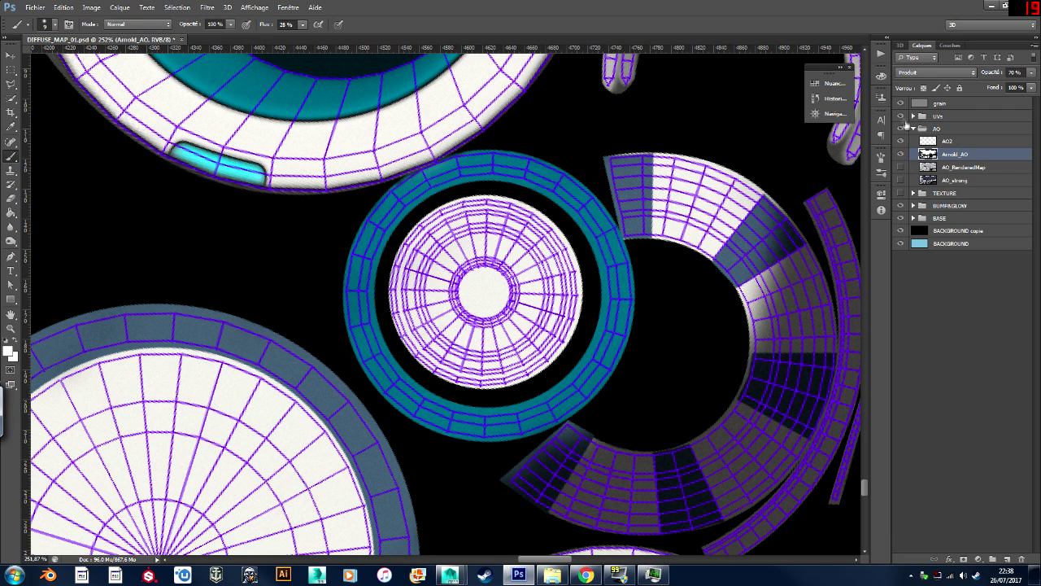
pyautogui.click(900, 116)
# Paint white over the dark shading on the blue-and-white striped ring and the thin curved strip beside it.
pyautogui.moveTo(758, 308)
pyautogui.mouseDown()
pyautogui.moveTo(793, 250)
pyautogui.moveTo(783, 326)
pyautogui.mouseUp()
pyautogui.moveTo(781, 329)
pyautogui.keyDown('ctrl'); pyautogui.mouseDown()
pyautogui.moveTo(724, 333)
pyautogui.moveTo(756, 340)
pyautogui.moveTo(700, 390)
pyautogui.moveTo(777, 313)
pyautogui.moveTo(732, 244)
pyautogui.moveTo(765, 262)
pyautogui.moveTo(702, 218)
pyautogui.moveTo(765, 391)
pyautogui.moveTo(572, 431)
pyautogui.moveTo(529, 406)
pyautogui.moveTo(494, 432)
pyautogui.moveTo(643, 366)
pyautogui.moveTo(687, 223)
pyautogui.mouseUp(); pyautogui.keyUp('ctrl')
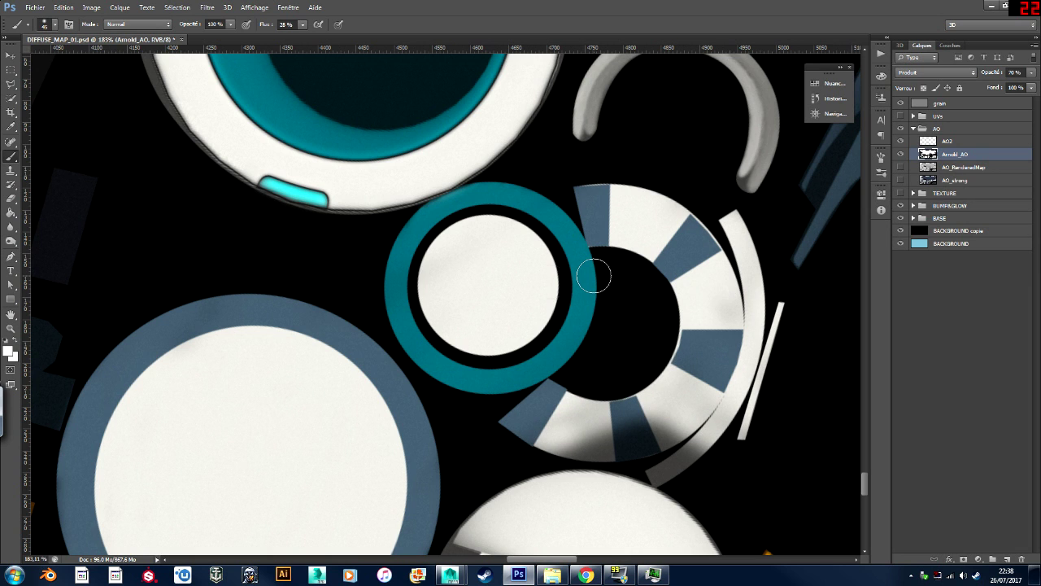
pyautogui.moveTo(753, 372); pyautogui.dragTo(712, 392)
pyautogui.moveTo(686, 446)
pyautogui.mouseDown()
pyautogui.moveTo(687, 423)
pyautogui.moveTo(648, 359)
pyautogui.moveTo(671, 404)
pyautogui.moveTo(533, 417)
pyautogui.mouseUp()
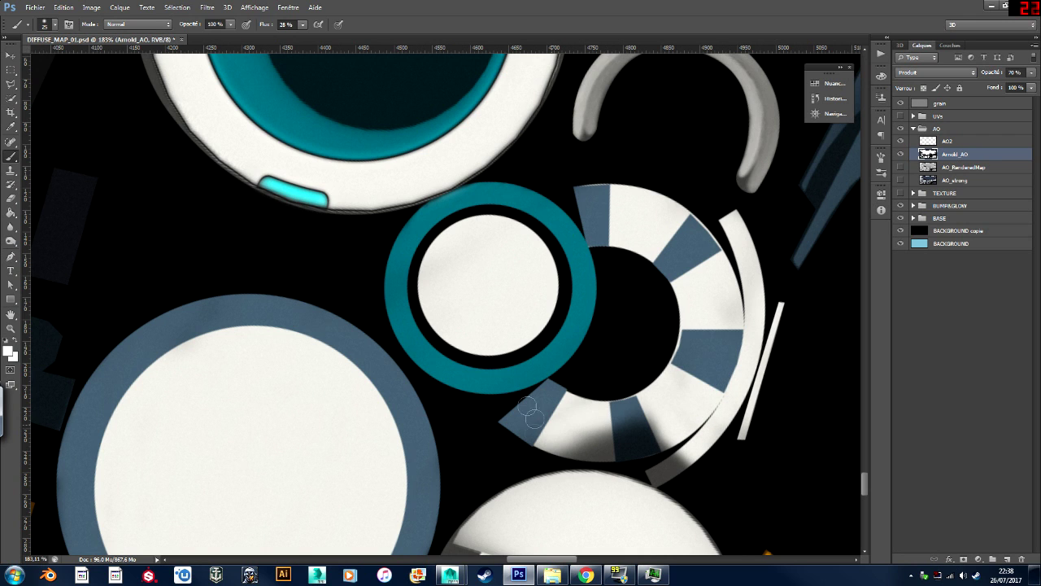
pyautogui.moveTo(666, 412); pyautogui.dragTo(682, 462)
pyautogui.moveTo(561, 449)
pyautogui.mouseDown()
pyautogui.moveTo(602, 440)
pyautogui.moveTo(594, 407)
pyautogui.mouseUp()
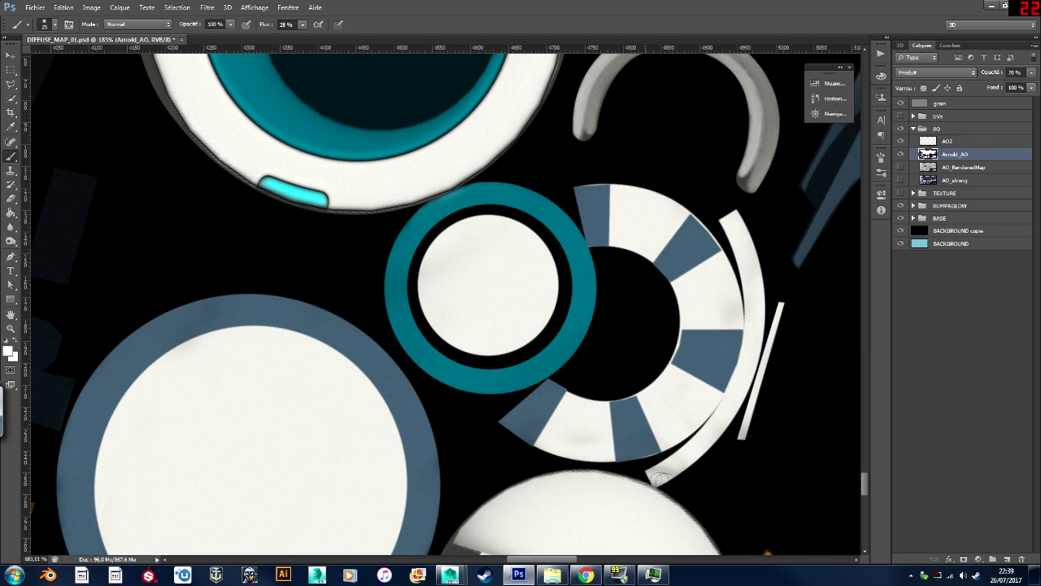
# Shorten the Forme 47 copie panel line by adding an anchor point before the neighbouring fin piece and deleting the overhanging end point.
pyautogui.keyDown('ctrl'); pyautogui.moveTo(564, 303); pyautogui.dragTo(489, 305); pyautogui.keyUp('ctrl')
pyautogui.moveTo(633, 285)
pyautogui.keyDown('ctrl'); pyautogui.mouseDown()
pyautogui.moveTo(553, 304)
pyautogui.moveTo(504, 273)
pyautogui.moveTo(619, 273)
pyautogui.mouseUp(); pyautogui.keyUp('ctrl')
pyautogui.moveTo(660, 307)
pyautogui.keyDown('ctrl'); pyautogui.mouseDown()
pyautogui.moveTo(461, 196)
pyautogui.moveTo(672, 293)
pyautogui.mouseUp(); pyautogui.keyUp('ctrl')
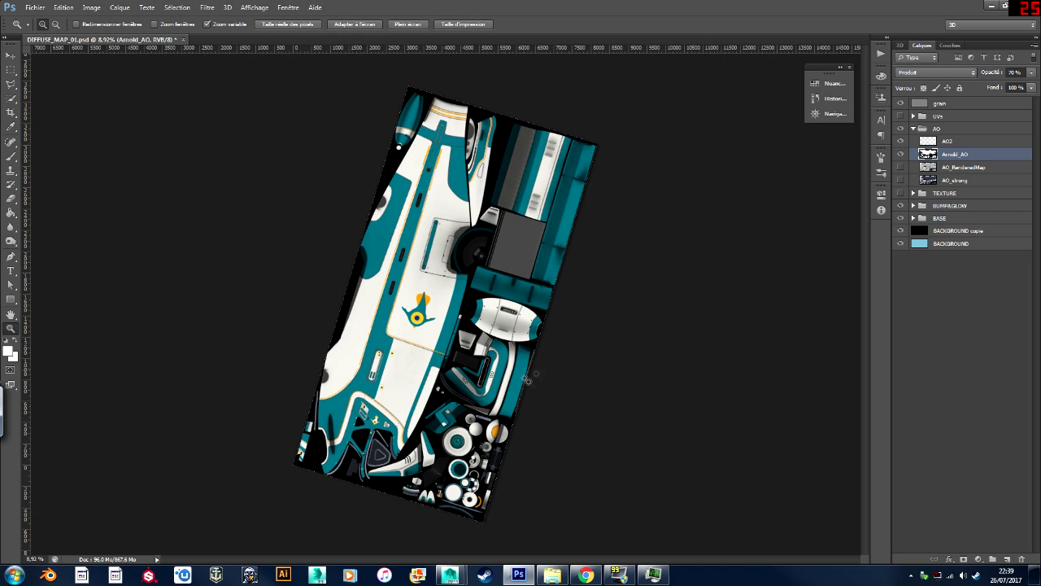
pyautogui.keyDown('ctrl'); pyautogui.moveTo(488, 419); pyautogui.dragTo(535, 447); pyautogui.keyUp('ctrl')
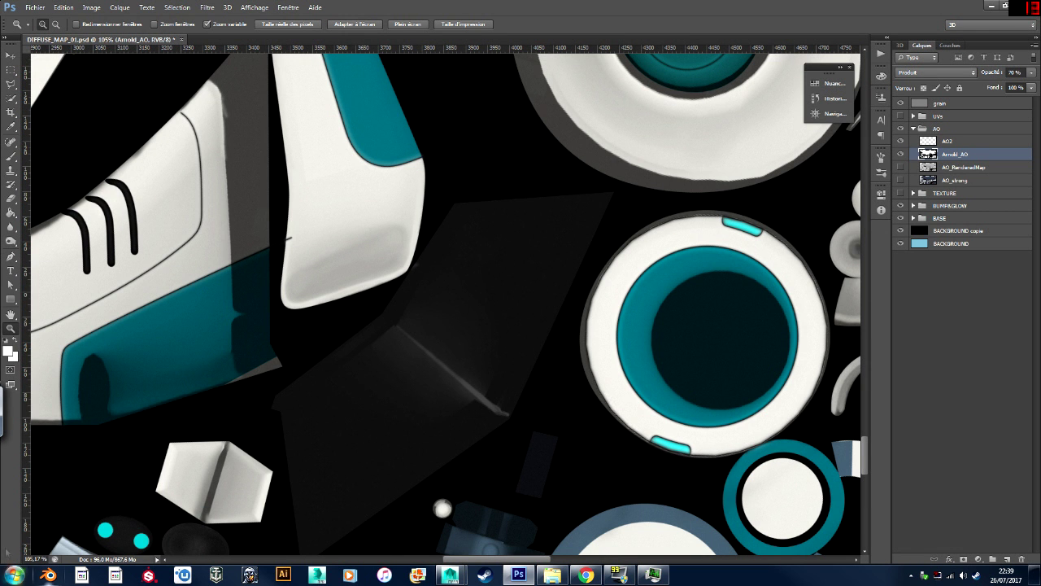
pyautogui.keyDown('ctrl'); pyautogui.moveTo(385, 300); pyautogui.dragTo(621, 222); pyautogui.keyUp('ctrl')
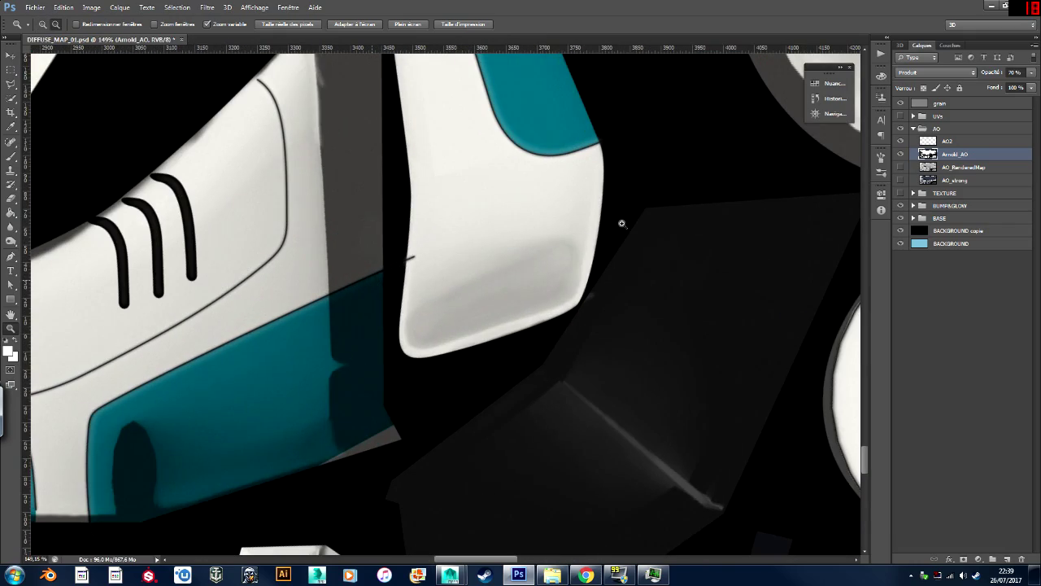
pyautogui.click(900, 116)
pyautogui.click(900, 115)
pyautogui.moveTo(392, 237); pyautogui.dragTo(474, 395)
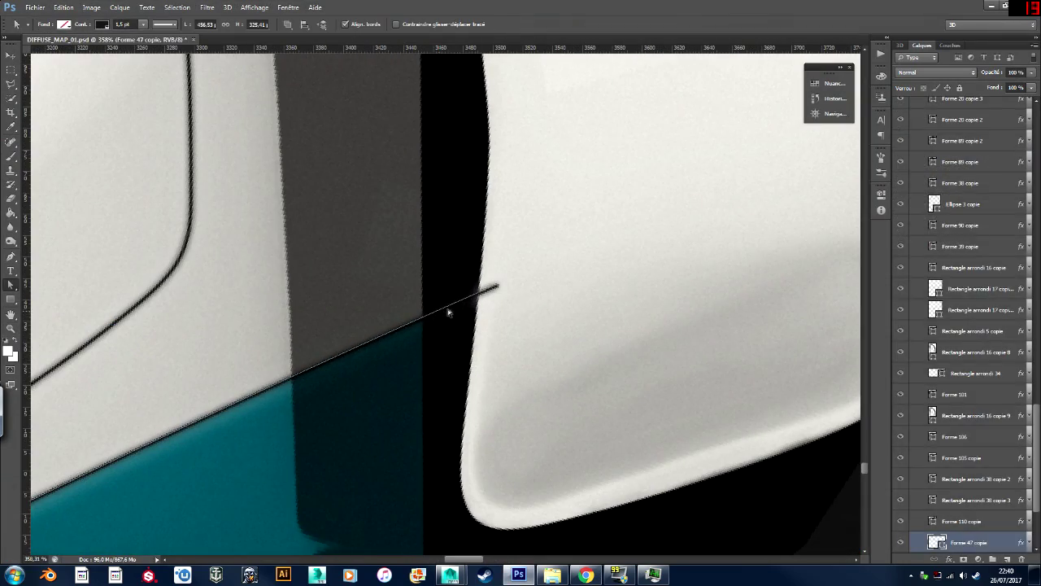
pyautogui.keyDown('alt'); pyautogui.scroll(5, 453, 305); pyautogui.keyUp('alt')
pyautogui.press('p')
pyautogui.click(431, 315)
pyautogui.press('a')
pyautogui.click(523, 281)
pyautogui.press('Delete')
# Reset the canvas rotation and collapse the BUMP&GLOW and AO layer groups.
pyautogui.keyDown('alt'); pyautogui.scroll(-8, 524, 283); pyautogui.keyUp('alt')
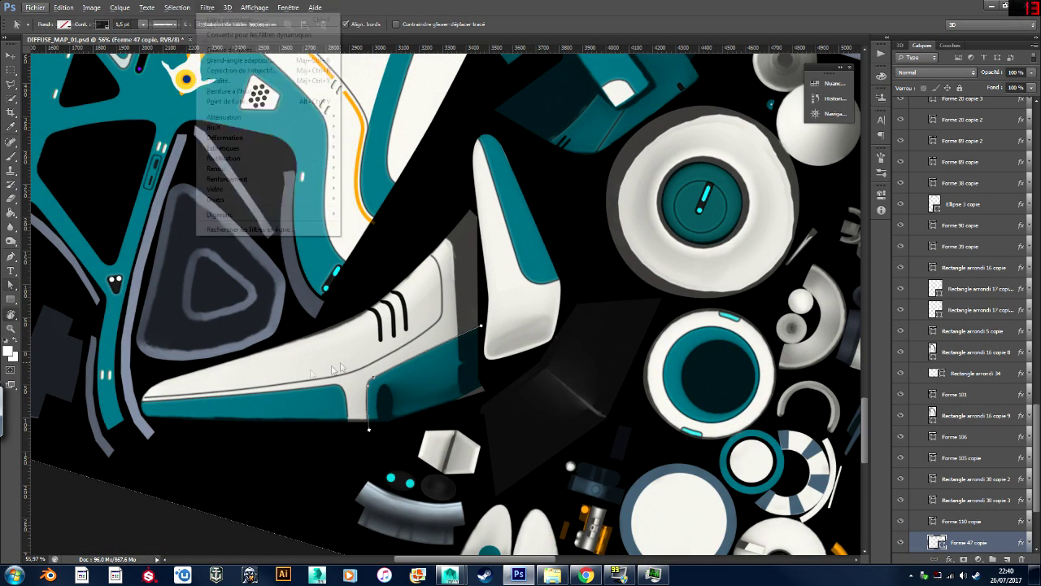
pyautogui.click(165, 506)
pyautogui.scroll(15, 933, 169)
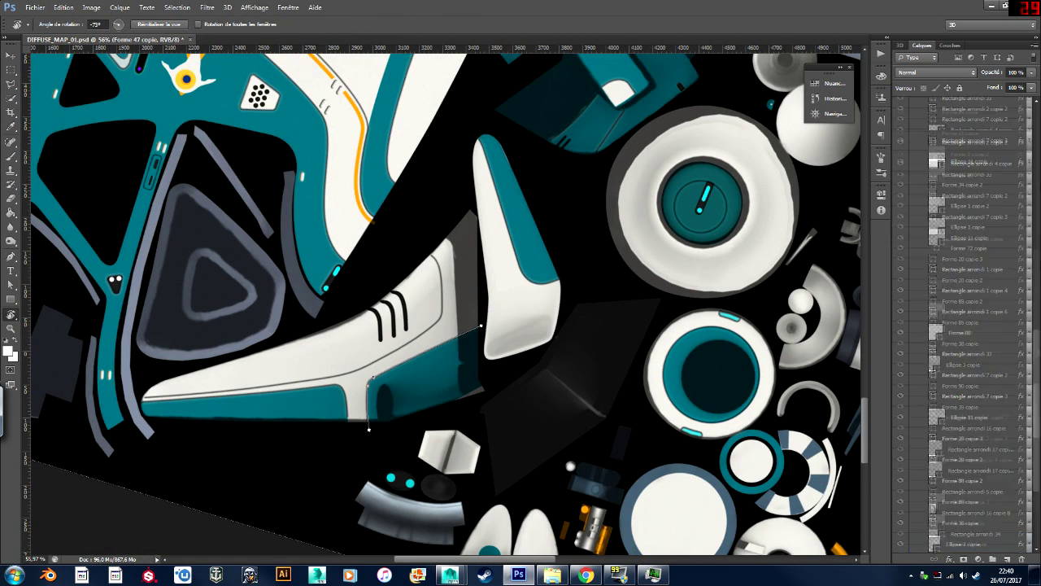
pyautogui.click(923, 231)
pyautogui.click(913, 206)
pyautogui.click(912, 130)
pyautogui.moveTo(217, 380); pyautogui.dragTo(374, 195)
# Bring the whole texture map into view and save DIFFUSE_MAP_01.psd.
pyautogui.keyDown('alt'); pyautogui.scroll(-3, 414, 247); pyautogui.keyUp('alt')
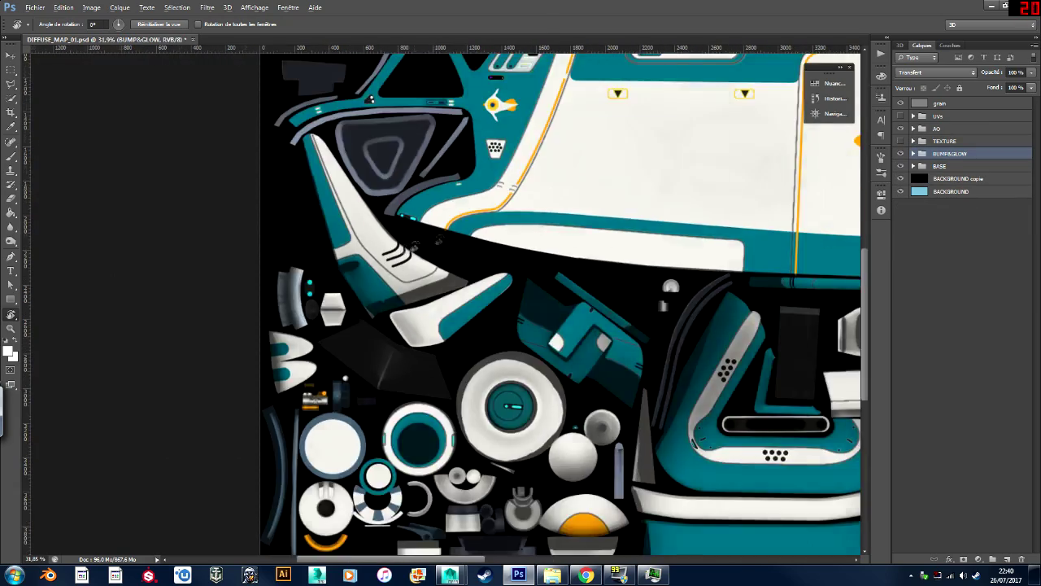
pyautogui.keyDown('alt'); pyautogui.scroll(-2, 407, 252); pyautogui.keyUp('alt')
pyautogui.press('a')
pyautogui.keyDown('alt'); pyautogui.scroll(-5, 133, 289); pyautogui.keyUp('alt')
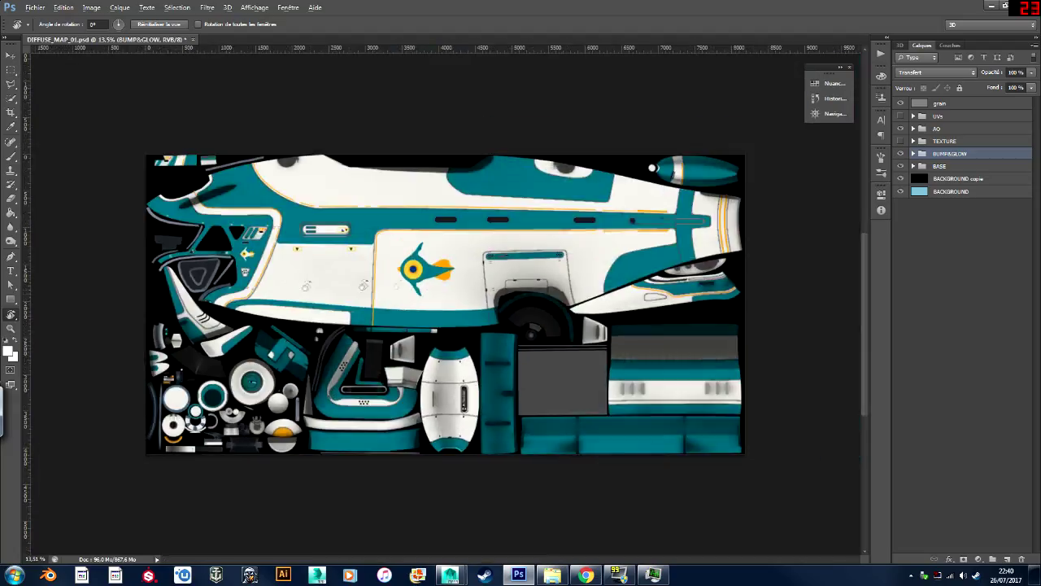
pyautogui.keyDown('alt'); pyautogui.scroll(2, 56, 116); pyautogui.keyUp('alt')
pyautogui.press('f')
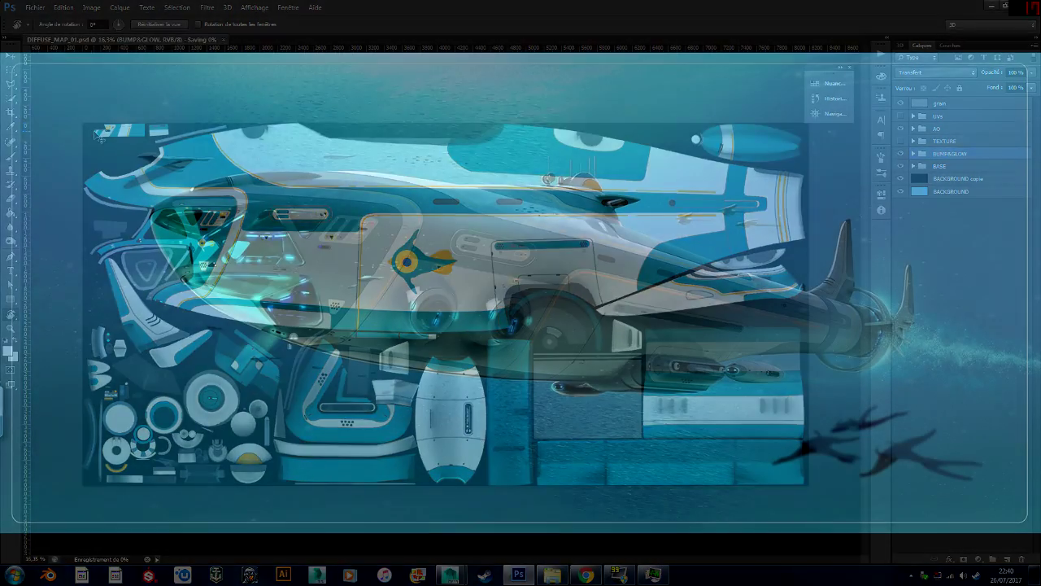